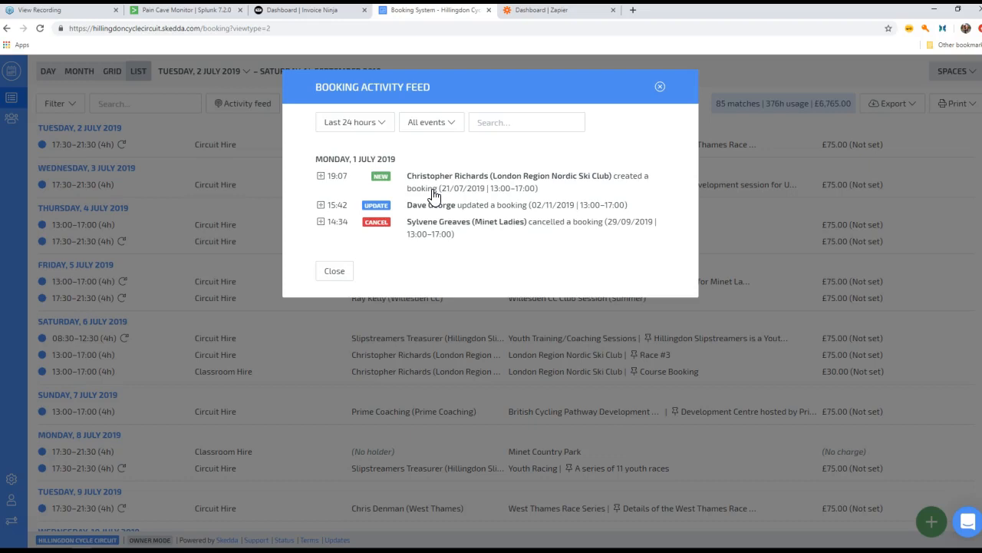
Close the booking activity feed and show the bookings for Tuesday, 2 July 2019 in the day view.
click(712, 250)
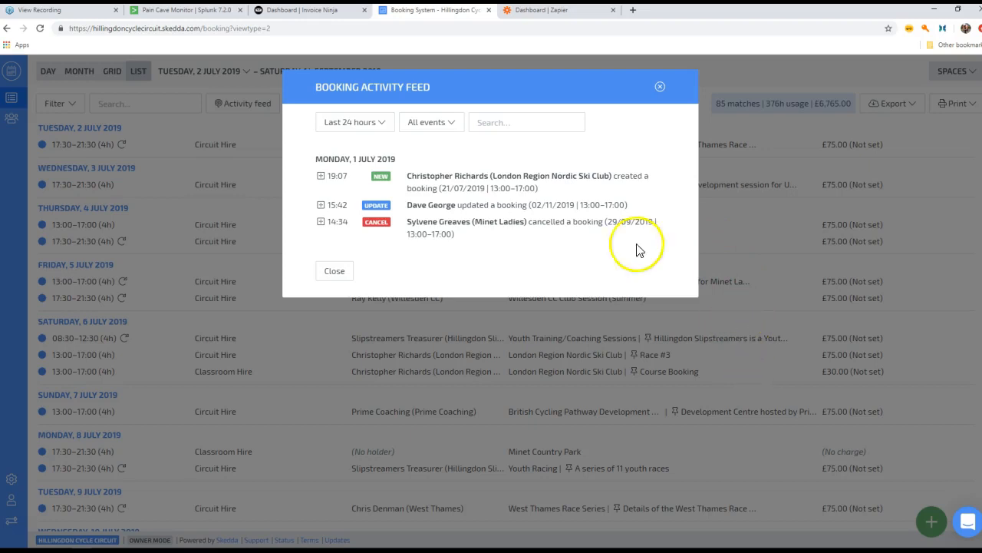
click(341, 275)
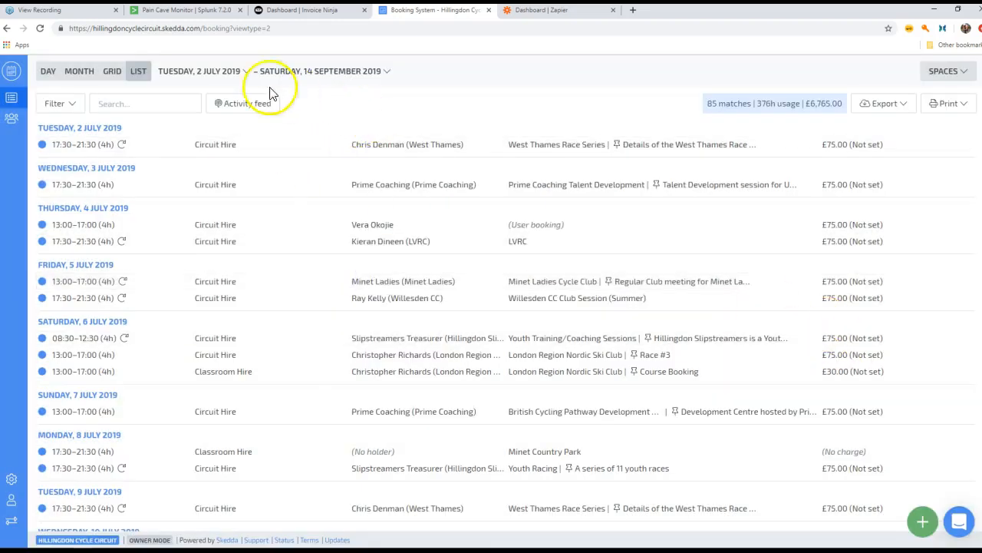
click(48, 74)
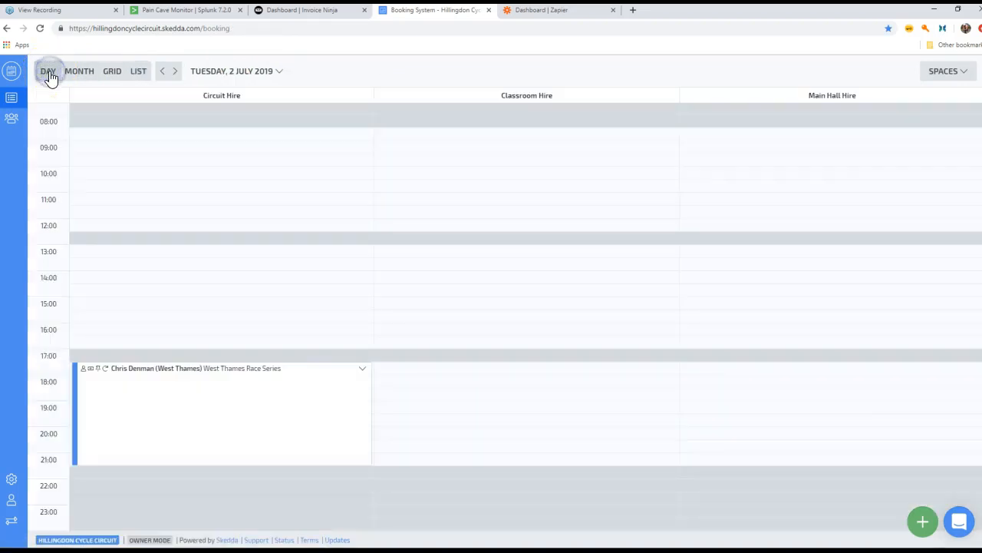
mouse_move(337, 403)
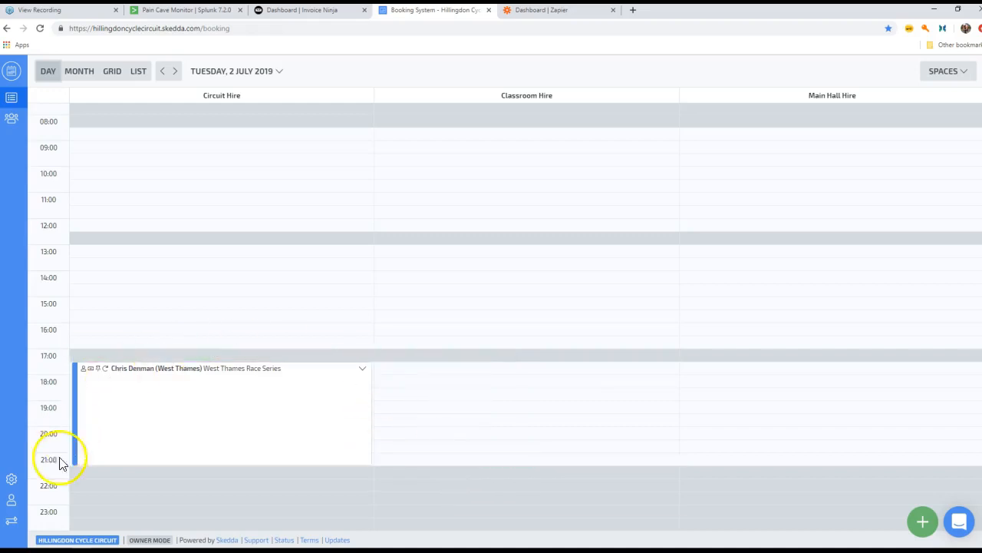
Open the venue settings and review the booking window, repeat booking and cancellation policy rules.
click(12, 482)
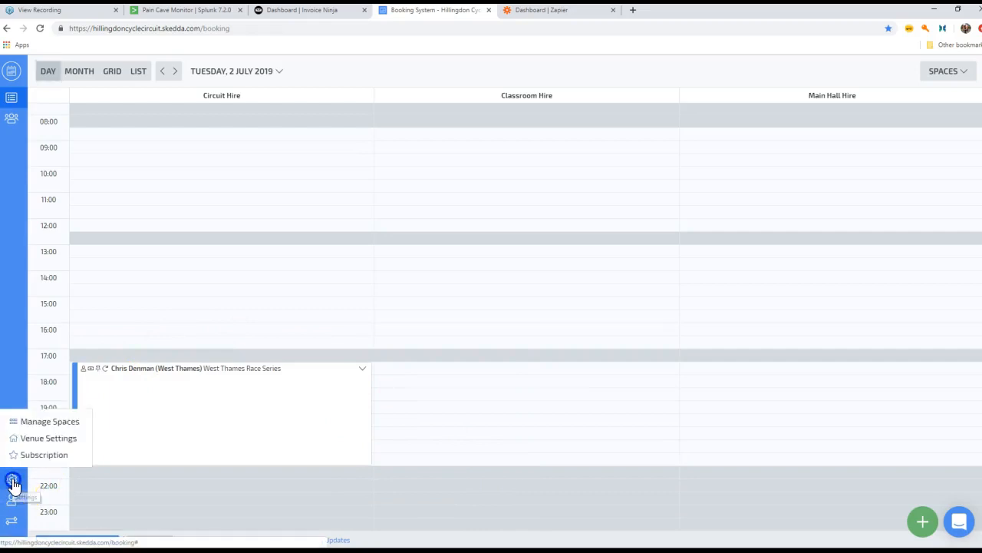
click(37, 438)
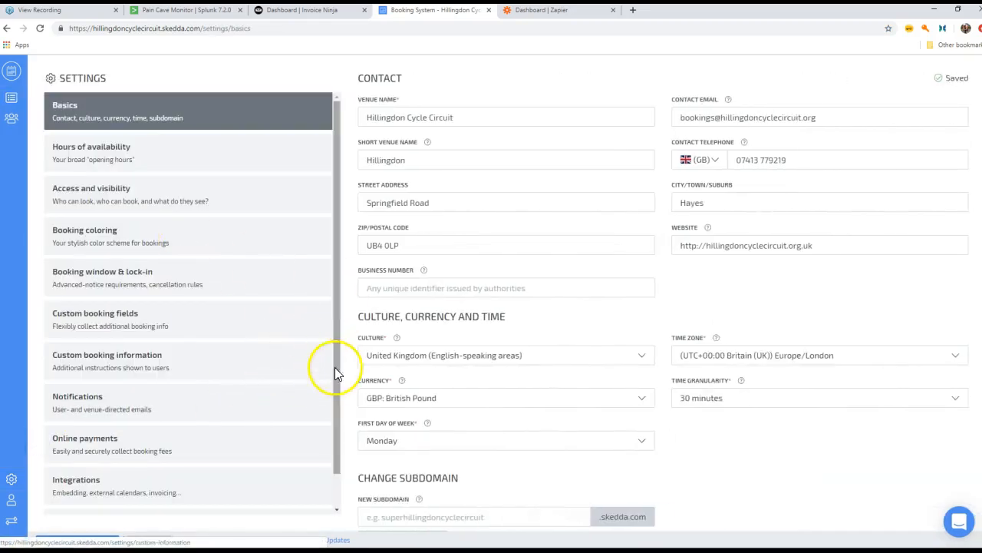
click(113, 288)
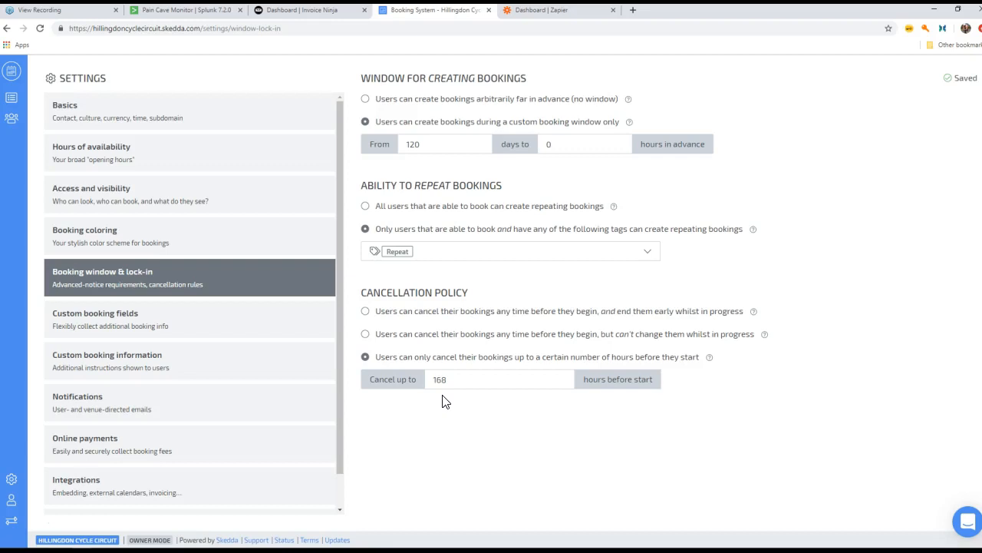
click(535, 379)
Open the Integrations settings and look through the app categories available through Zapier.
click(127, 495)
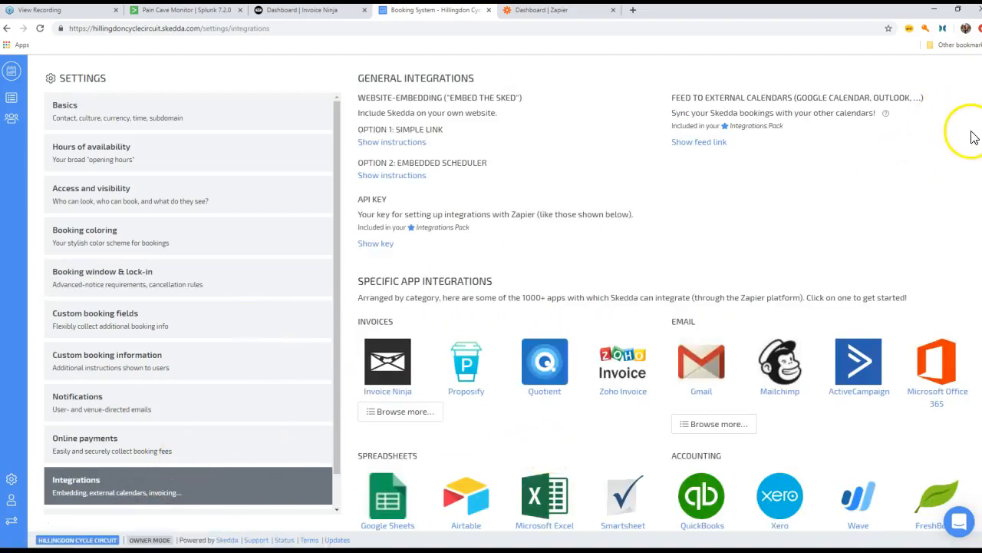
scroll(976, 223, down, 3)
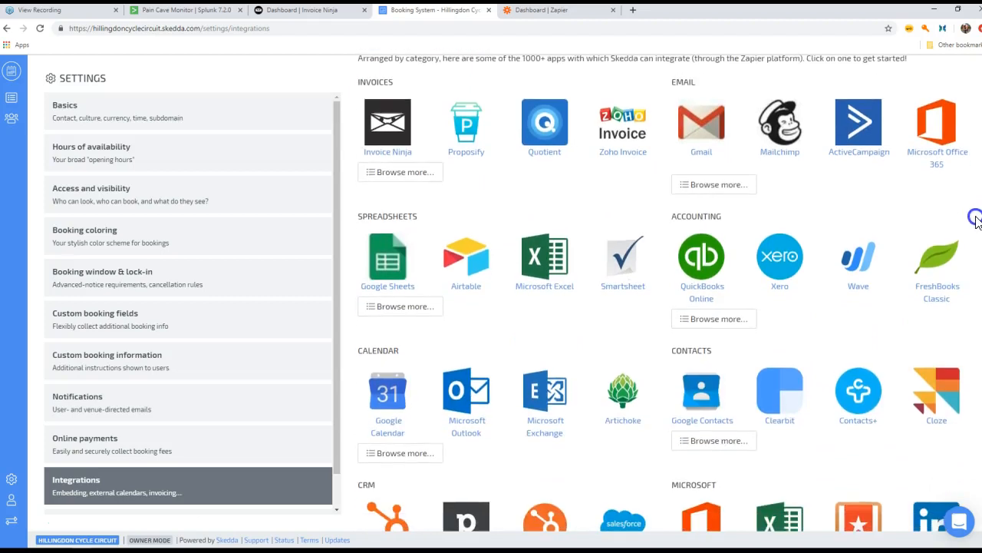
scroll(976, 223, down, 3)
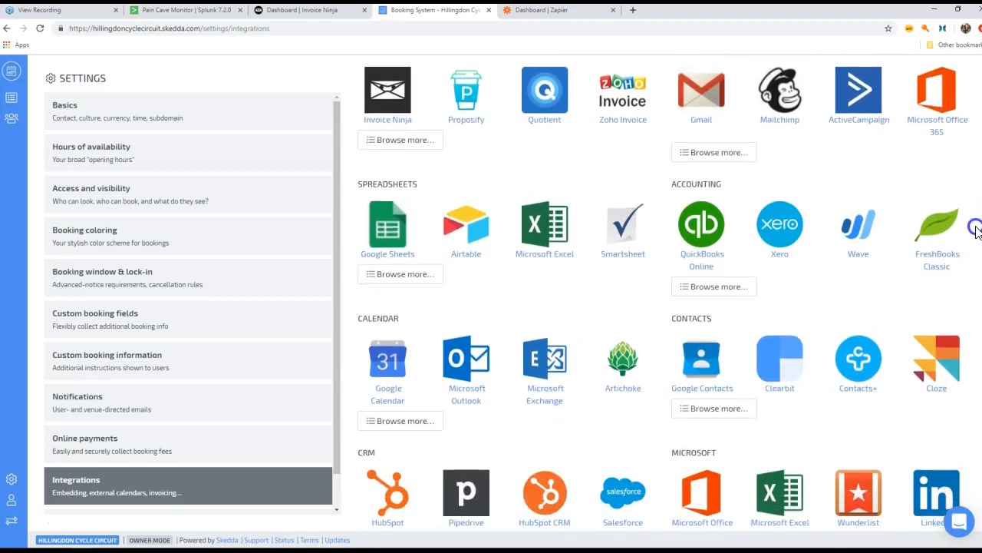
scroll(971, 313, down, 2)
scroll(951, 230, up, 8)
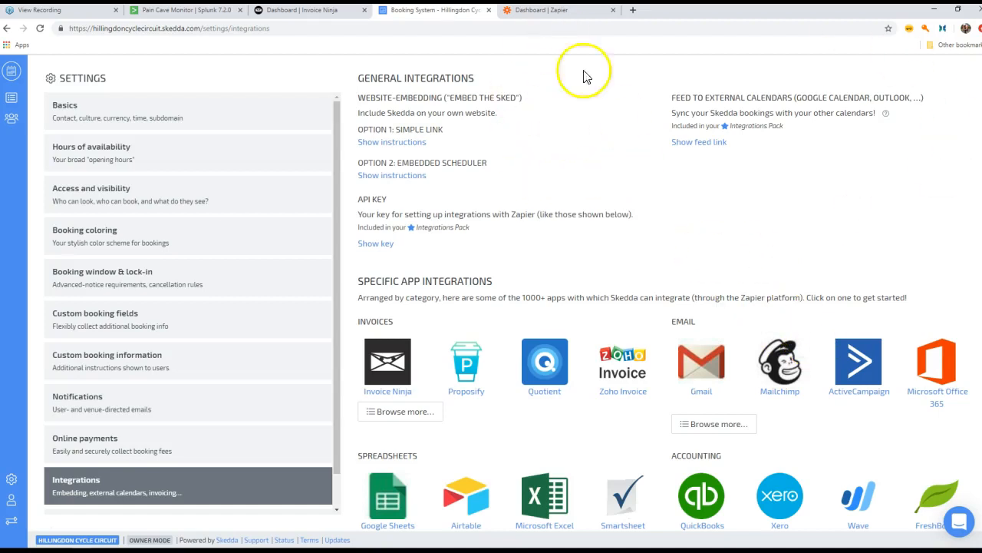
Switch to the Invoice Ninja dashboard and chart the invoices for This Year grouped by month.
click(297, 12)
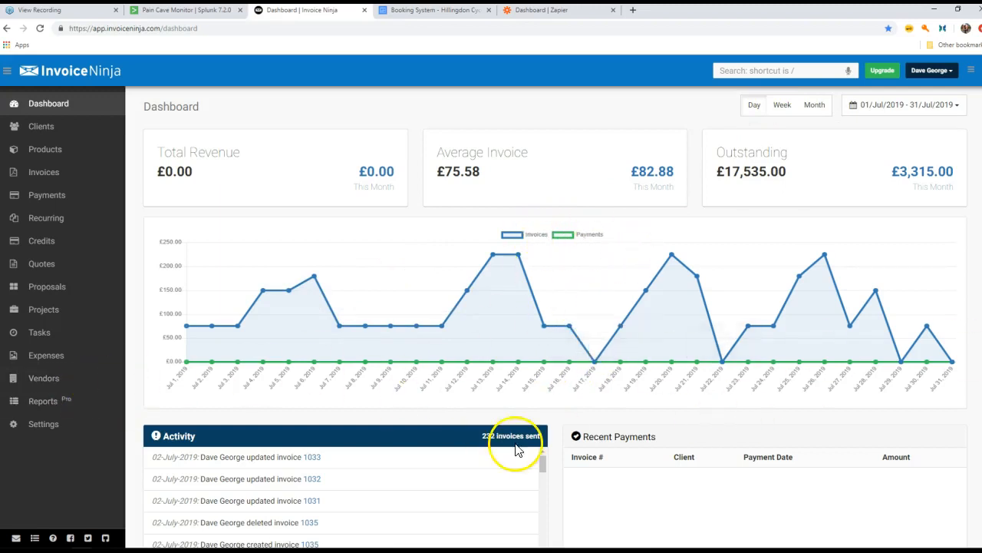
click(942, 109)
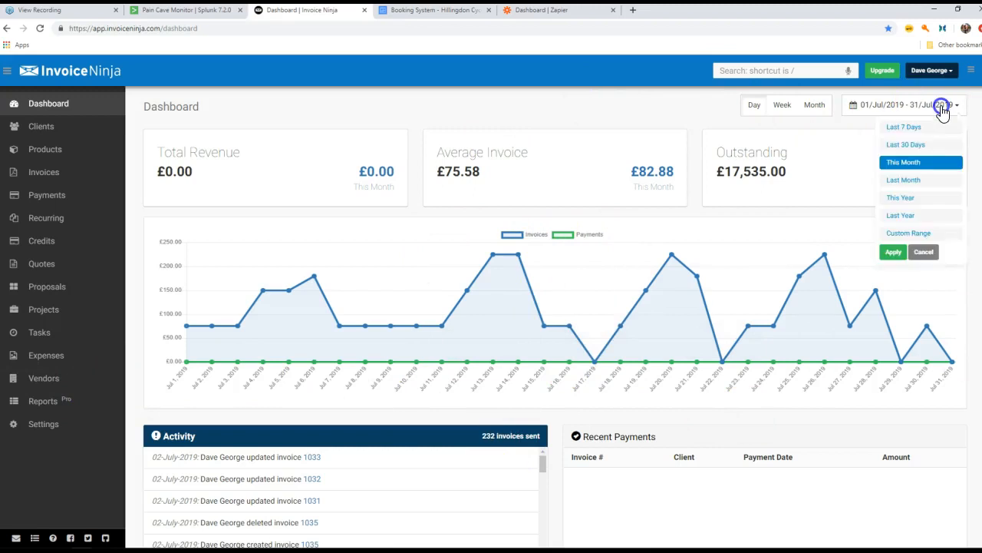
click(915, 199)
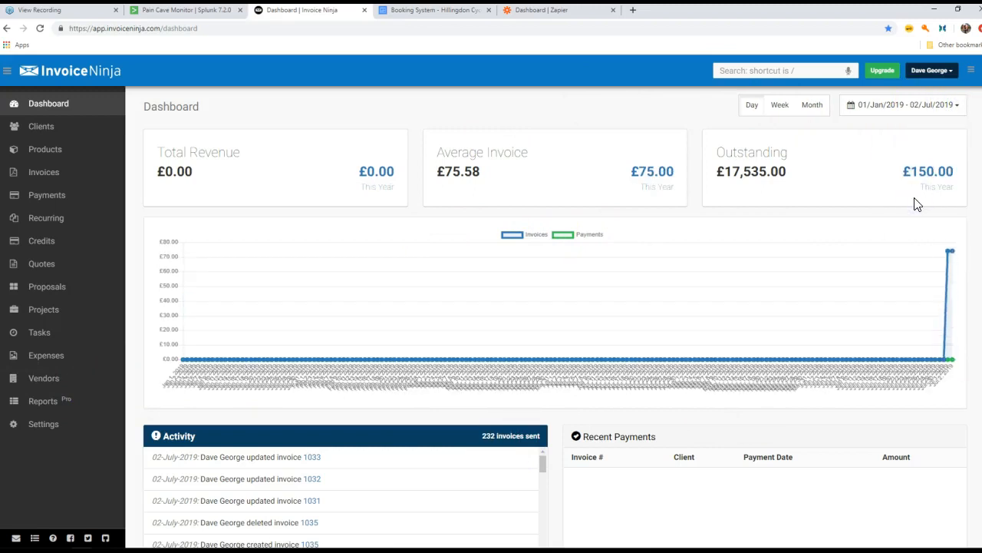
click(783, 110)
click(812, 109)
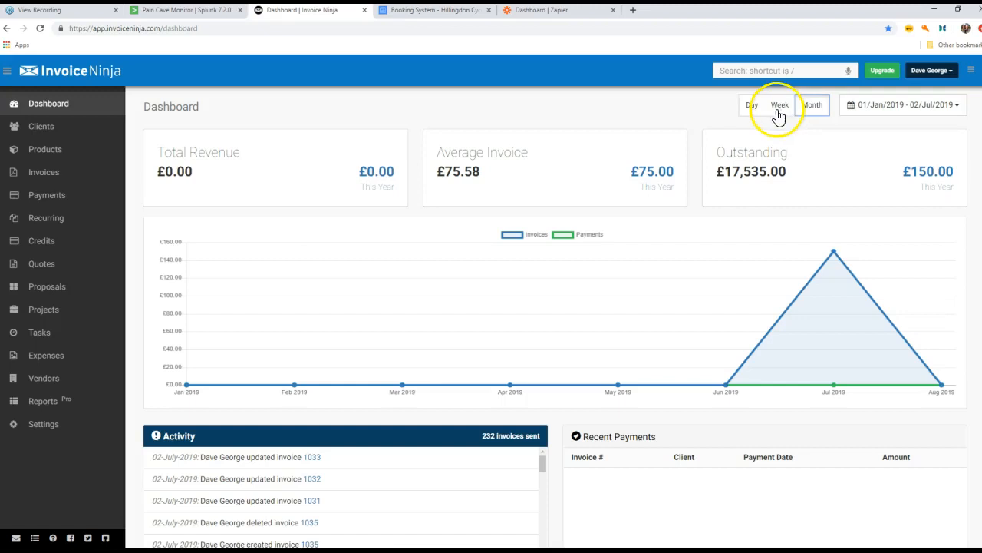
Set the dashboard range to This Month and view the chart by week and by day.
click(937, 112)
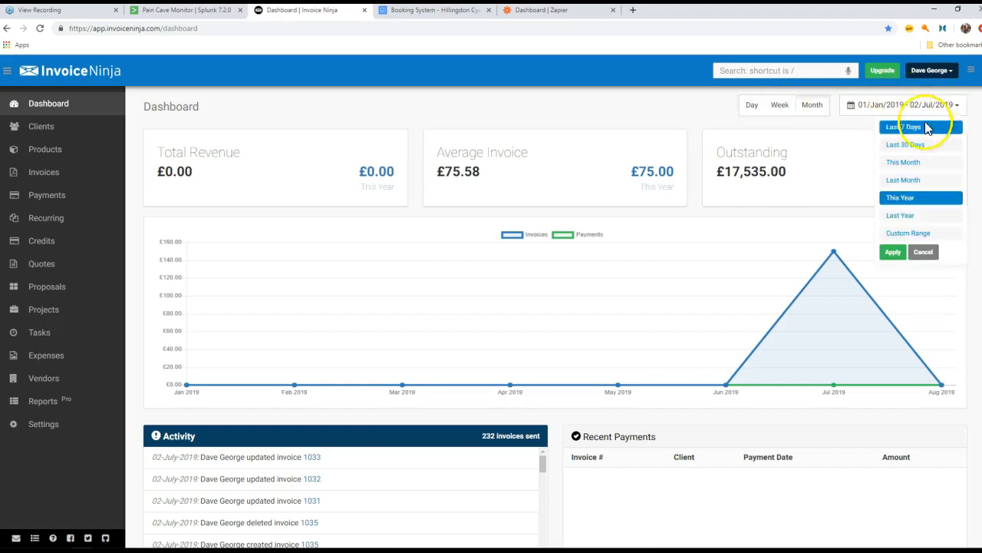
click(910, 164)
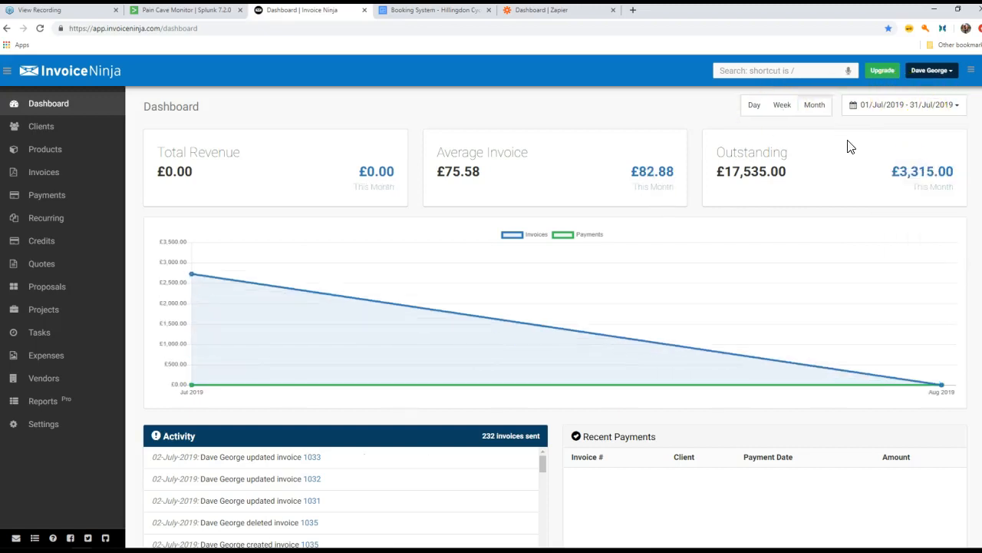
click(775, 107)
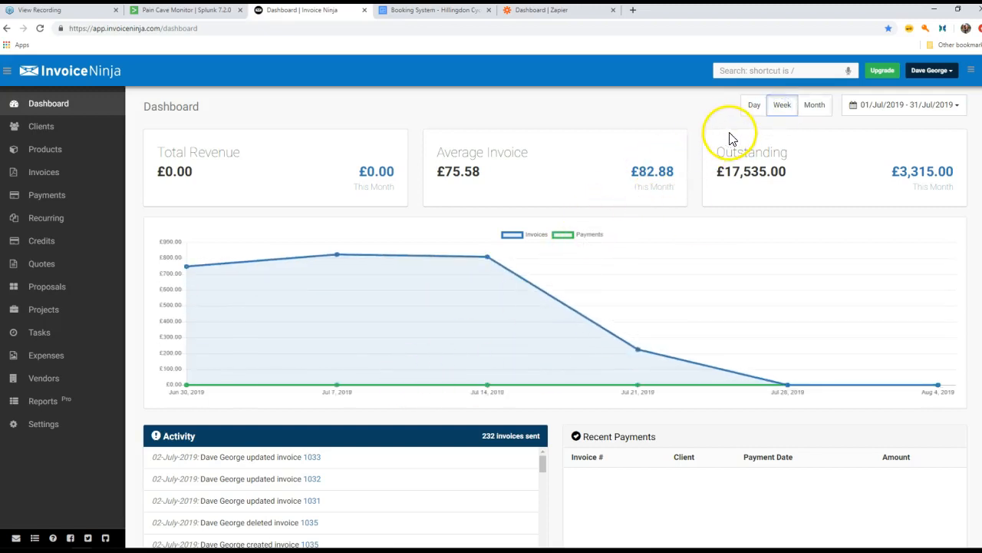
click(751, 111)
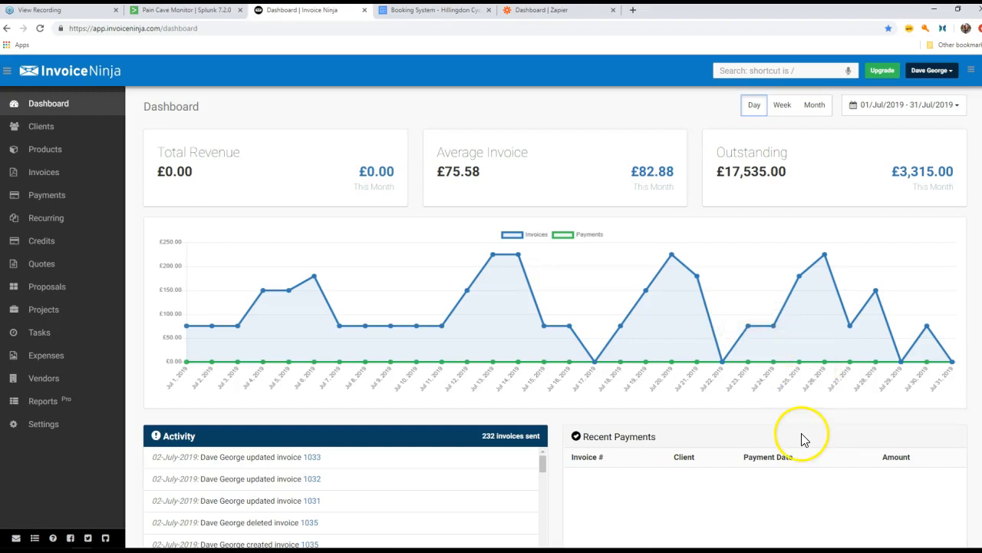
Open the clients list and sort it by name in descending and back in ascending order.
click(42, 126)
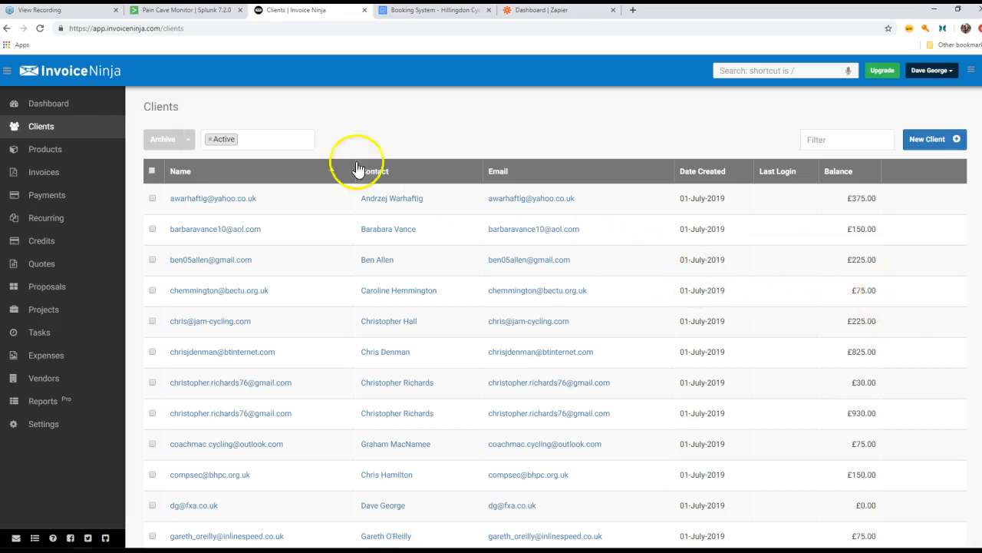
click(252, 170)
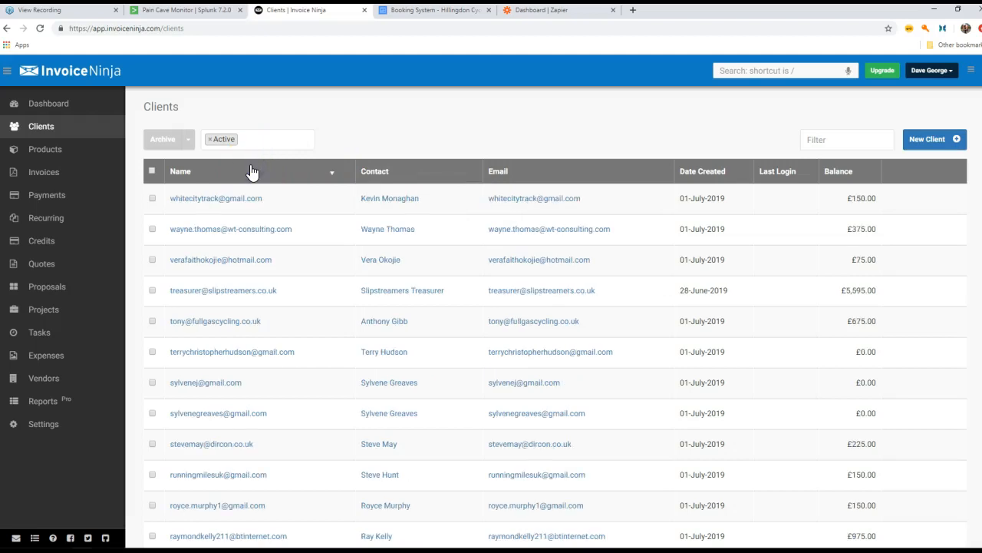
click(252, 170)
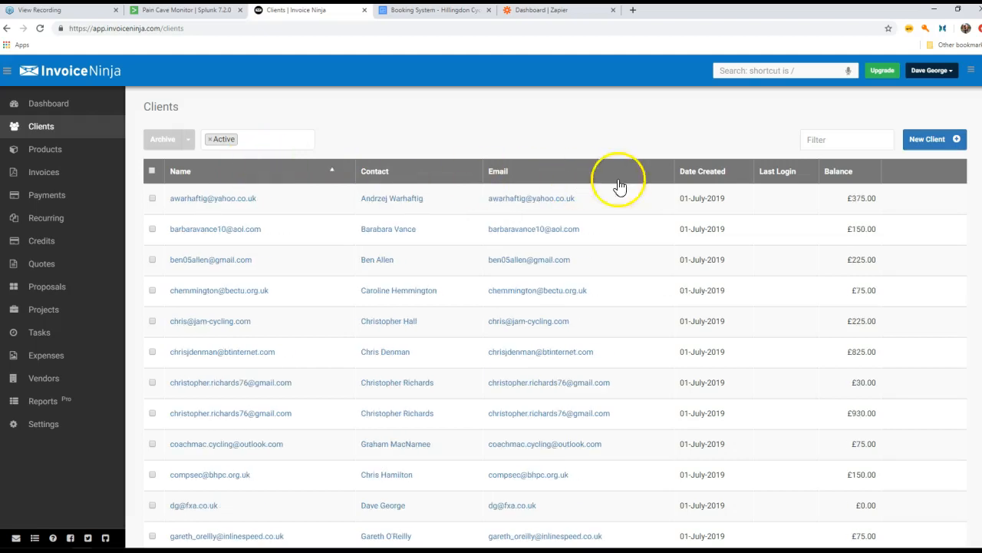
Filter the clients list by "slipst" and check the matching client's balance.
click(841, 138)
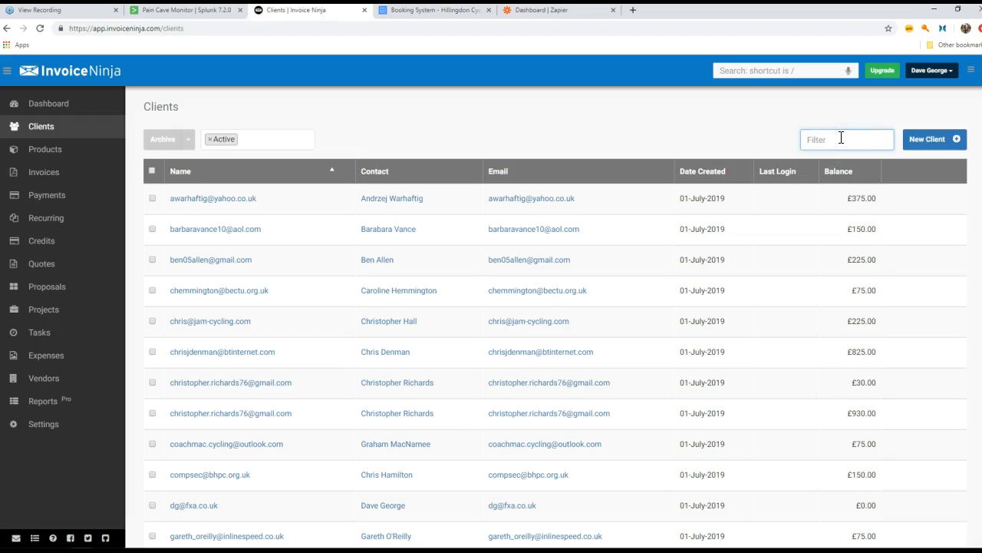
text(slips)
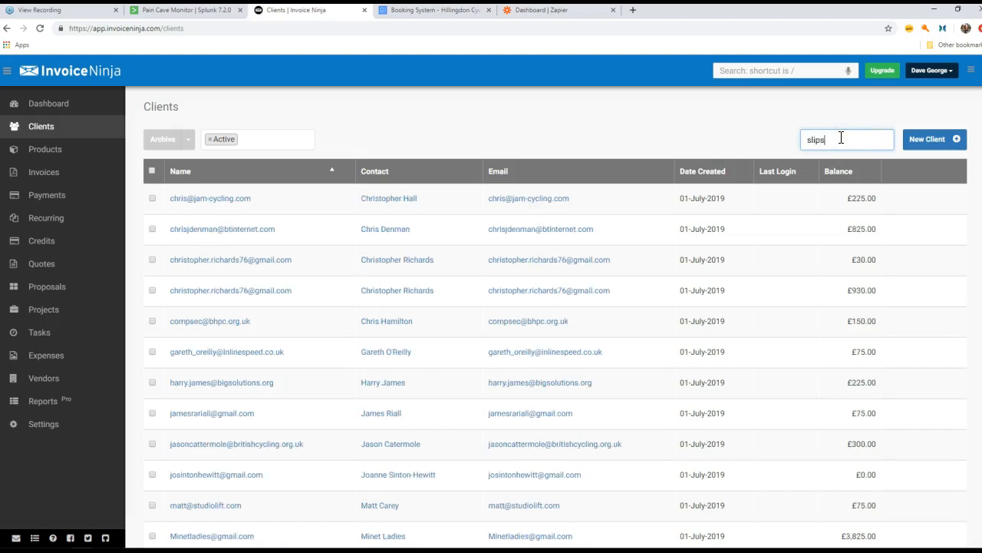
key(BackSpace)
key(BackSpace)
key(BackSpace)
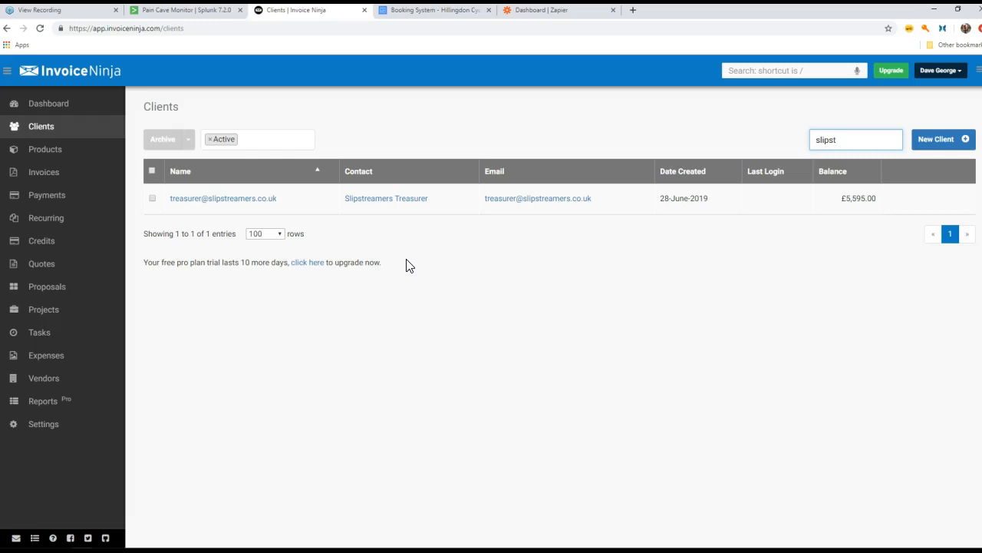
mouse_move(850, 213)
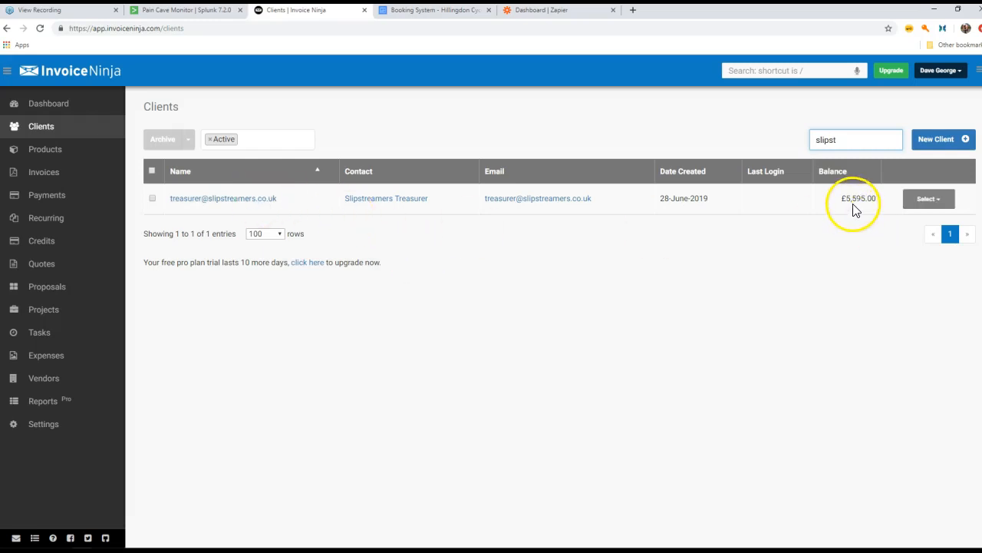
Open the Slipstreamers client record and view the updated invoice listed just below the invoice-created entry in its activity.
click(221, 201)
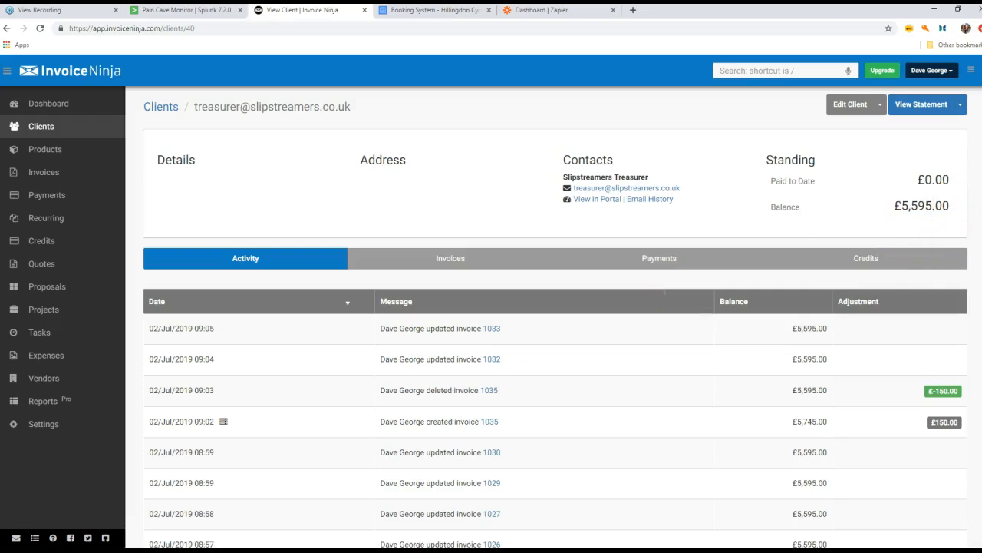
scroll(977, 290, down, 3)
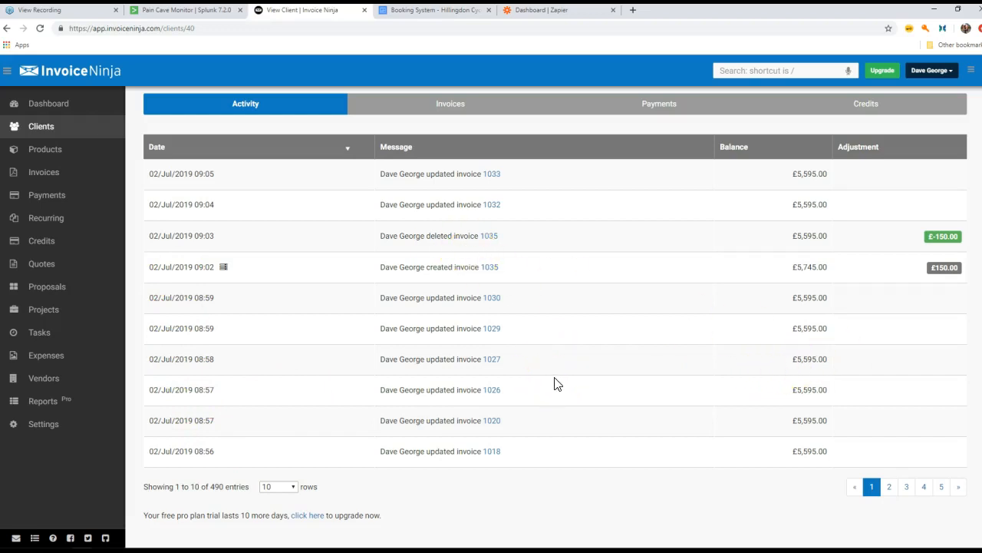
click(495, 301)
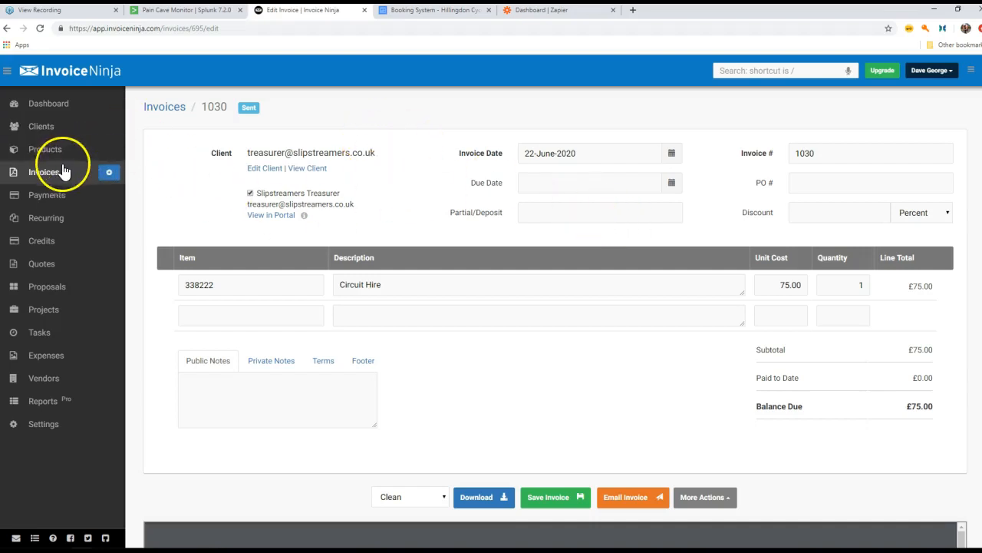
Look through the clients and invoices lists and the products list with the Classroom Hire and Circuit Hire items.
click(42, 126)
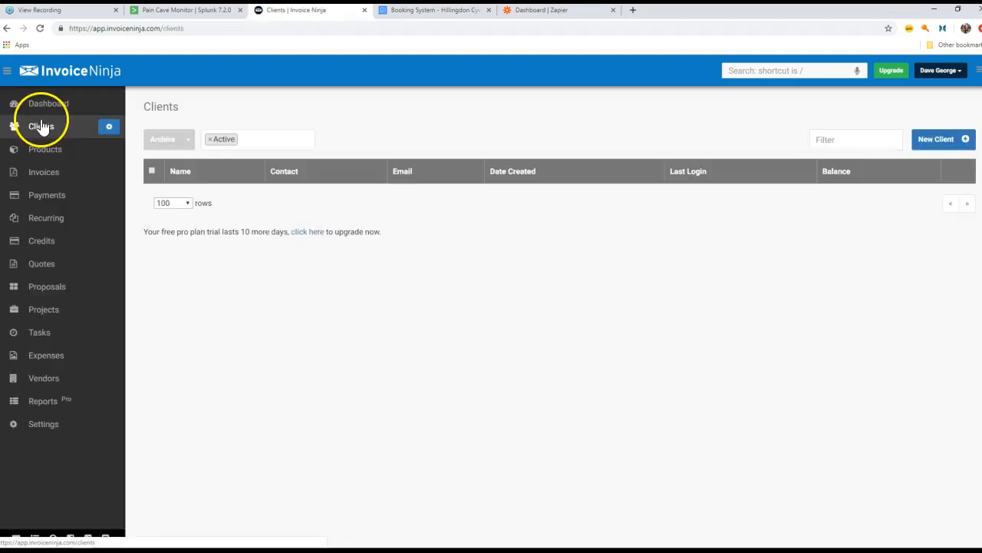
click(25, 176)
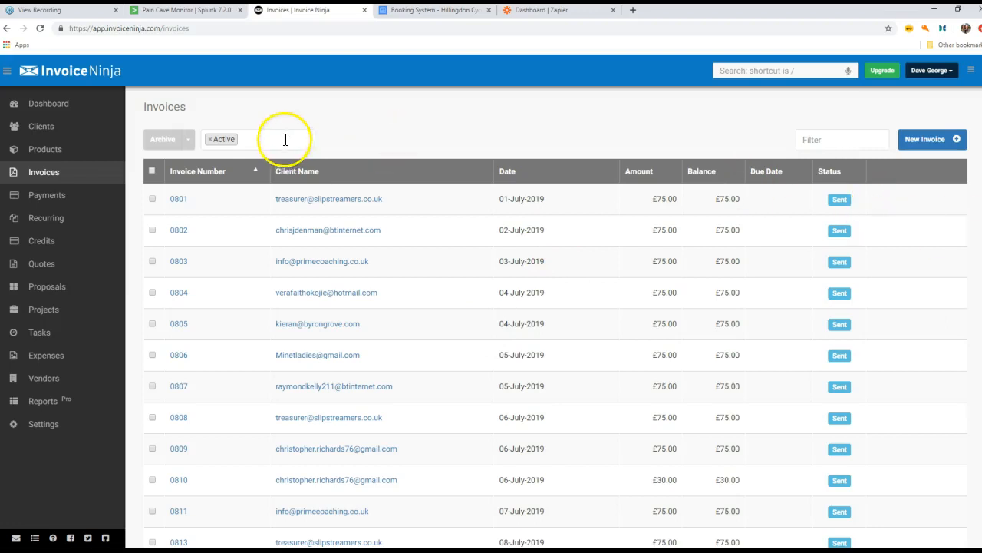
click(42, 152)
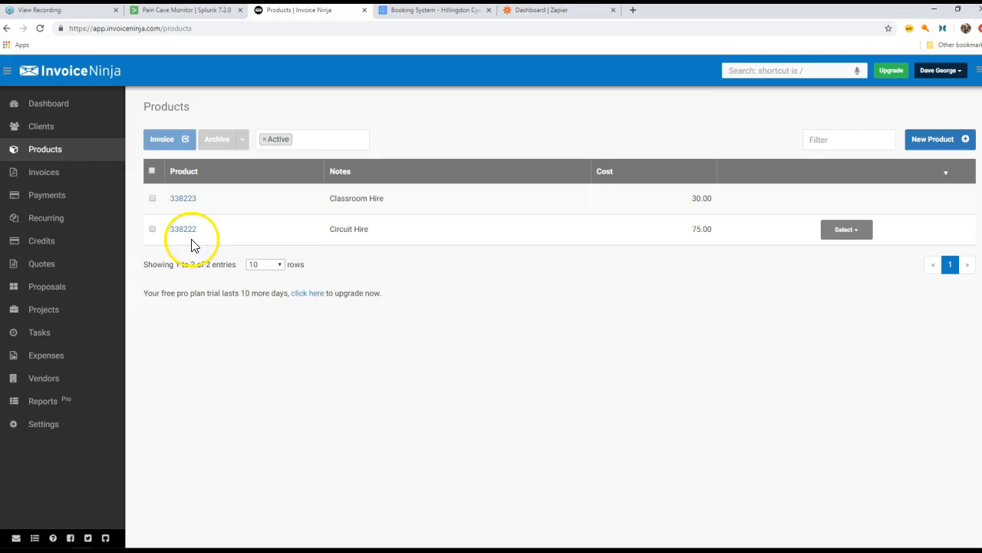
Switch back to the Skedda booking system and open the Circuit Hire space's settings in space management.
click(418, 11)
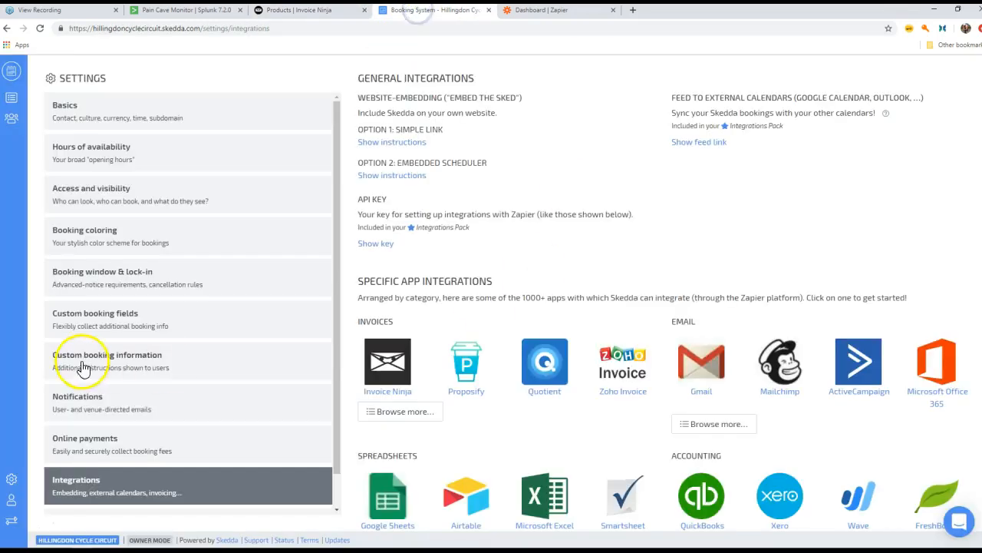
click(11, 483)
click(21, 439)
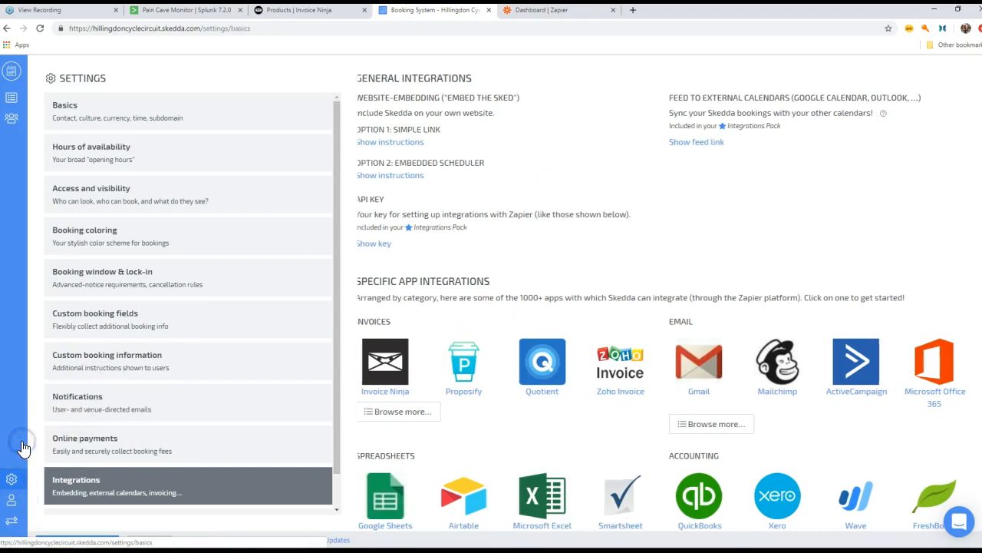
click(10, 478)
click(29, 422)
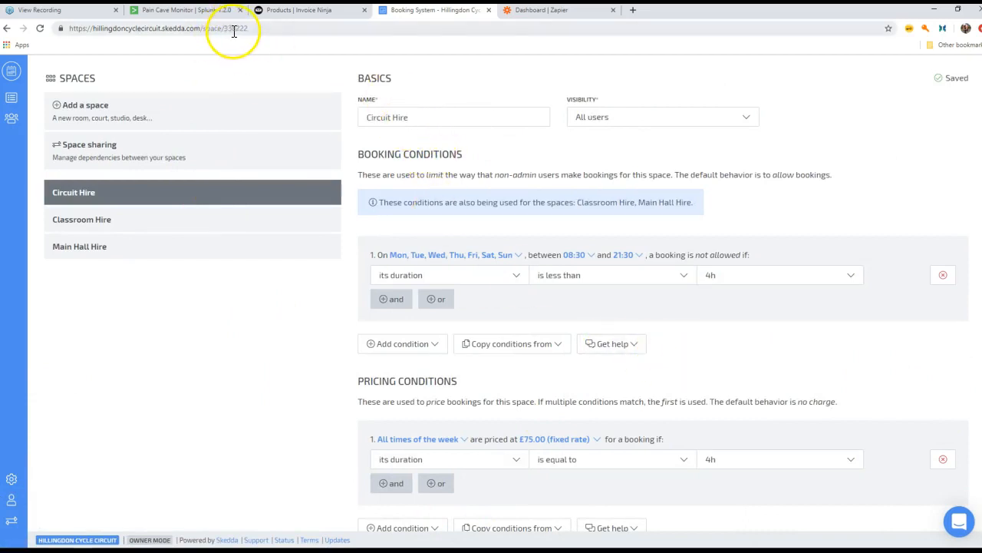
View the Classroom Hire and Main Hall Hire space settings, and switch to Invoice Ninja's products list to compare the product codes.
click(225, 224)
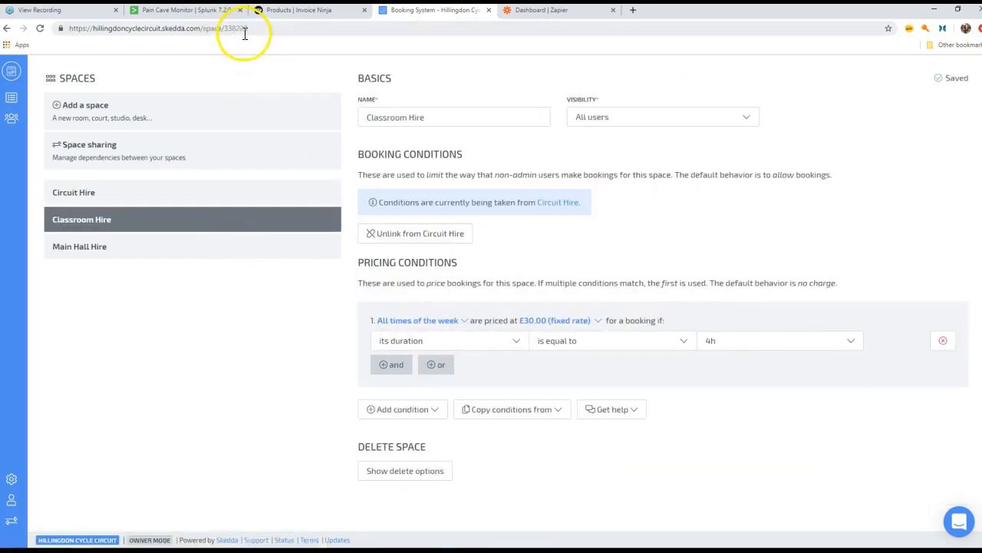
click(201, 249)
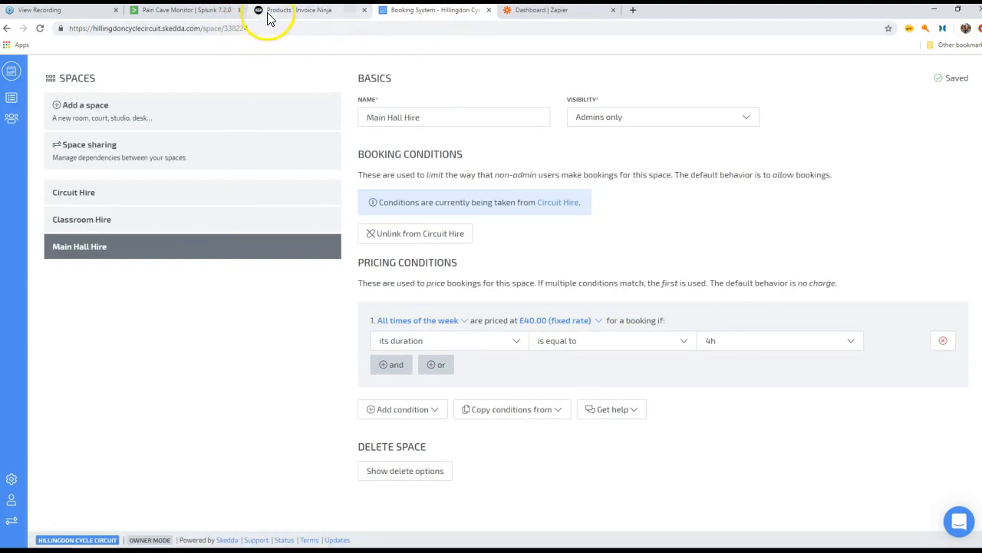
click(270, 17)
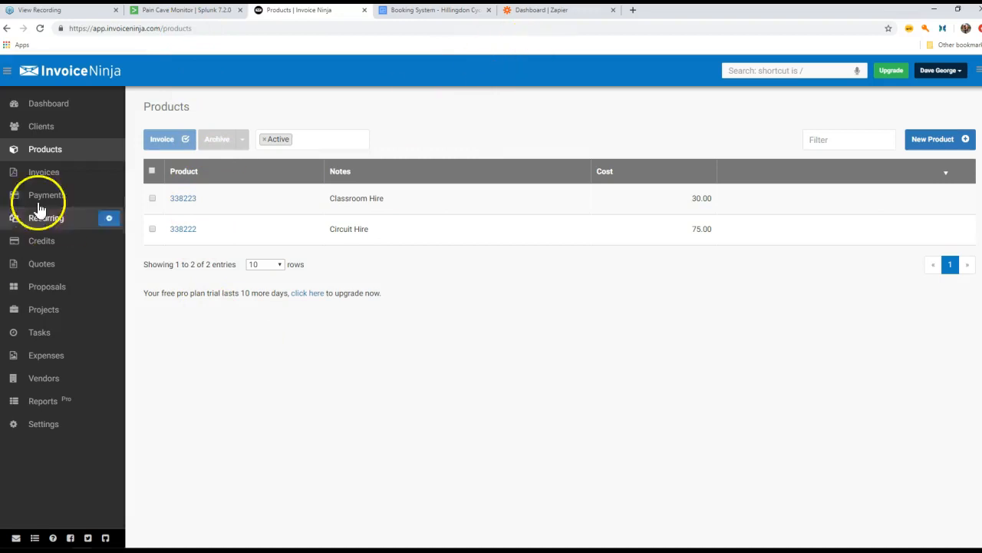
Sort the invoices list by descending invoice number and open the highest-numbered invoice to review its Classroom Hire line.
click(50, 172)
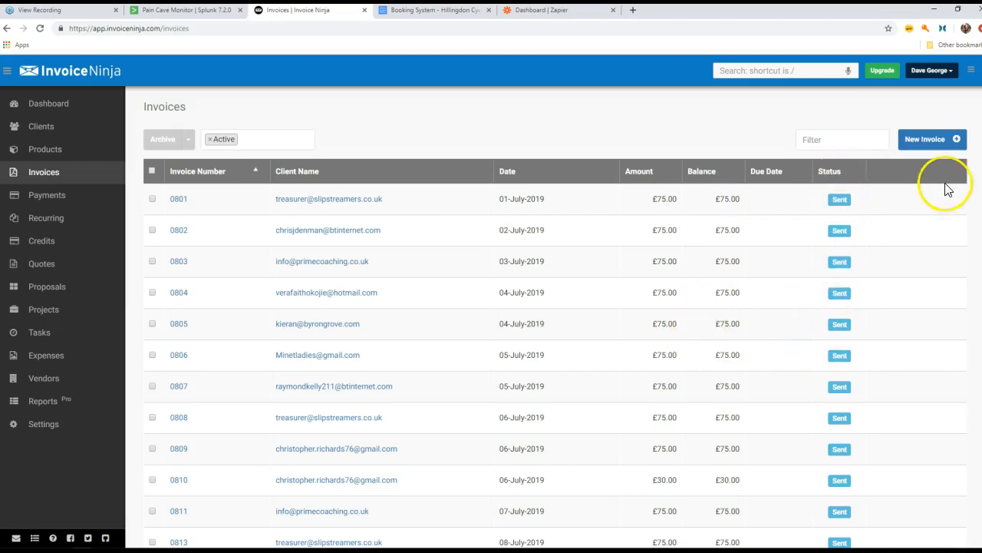
click(255, 173)
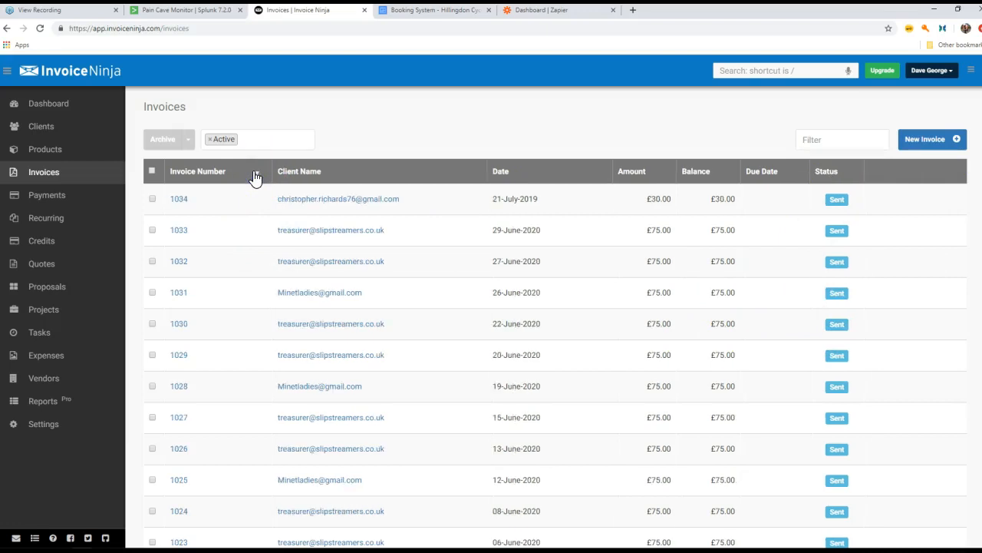
click(181, 200)
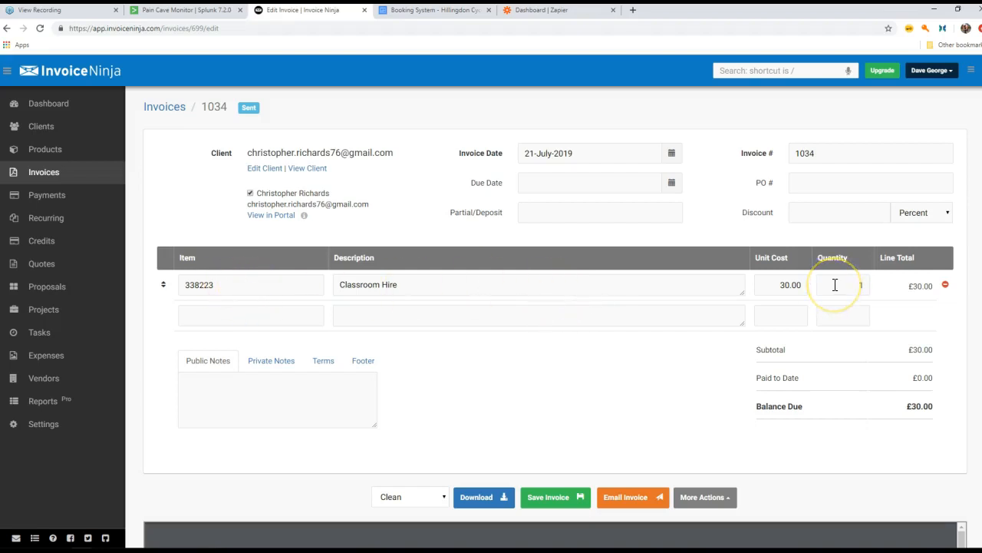
click(804, 288)
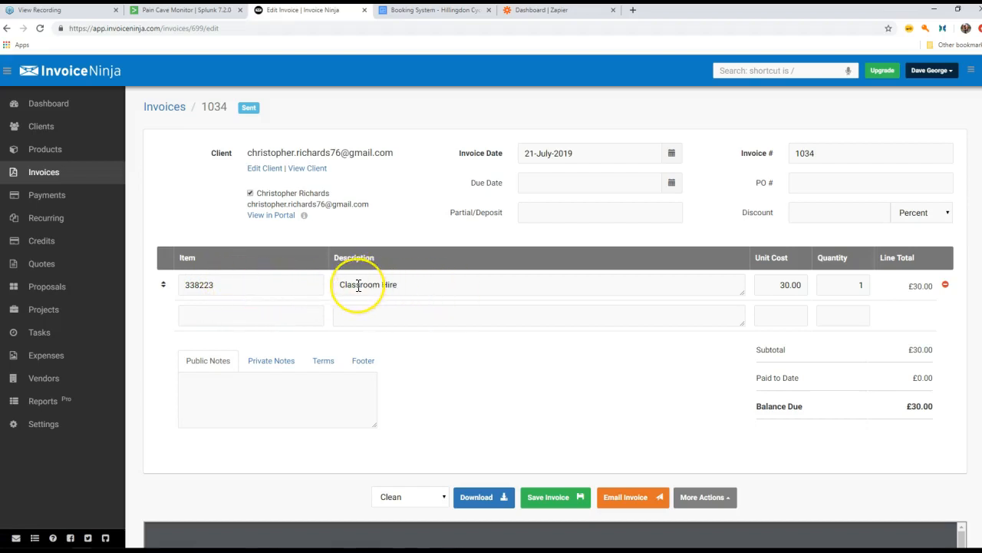
click(206, 283)
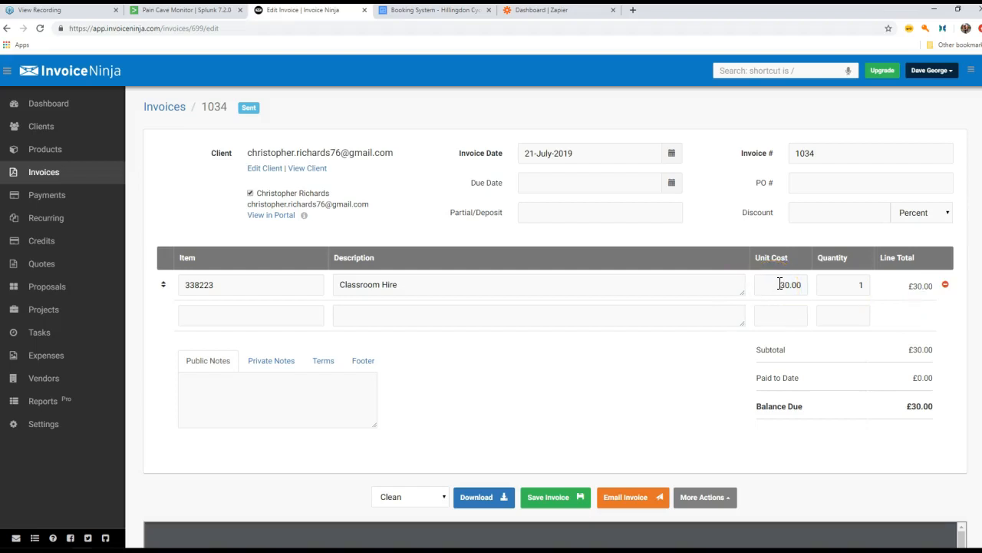
Try adding a Levy line described as User Fee with unit cost 3 and quantity 25, and leave the invoice without saving.
click(238, 320)
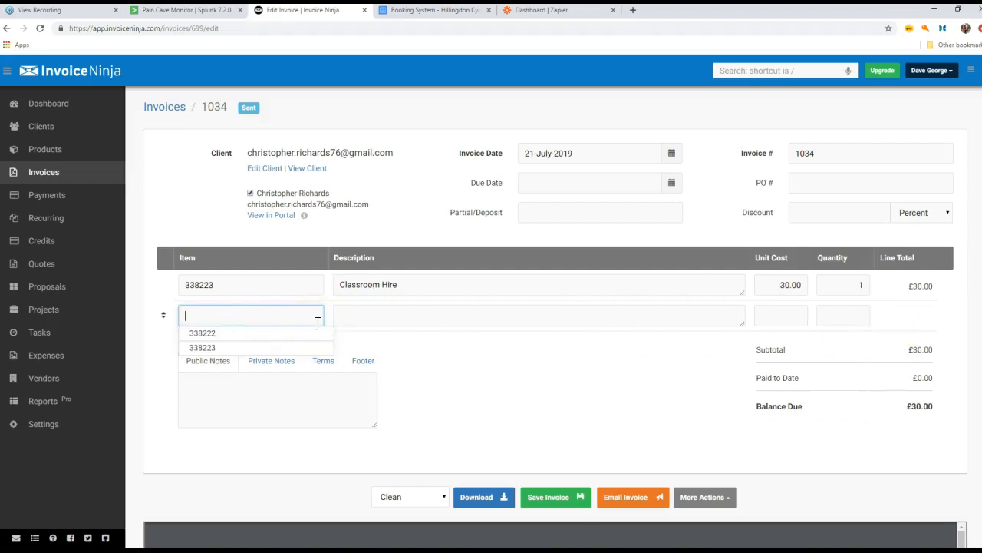
text(Levy)
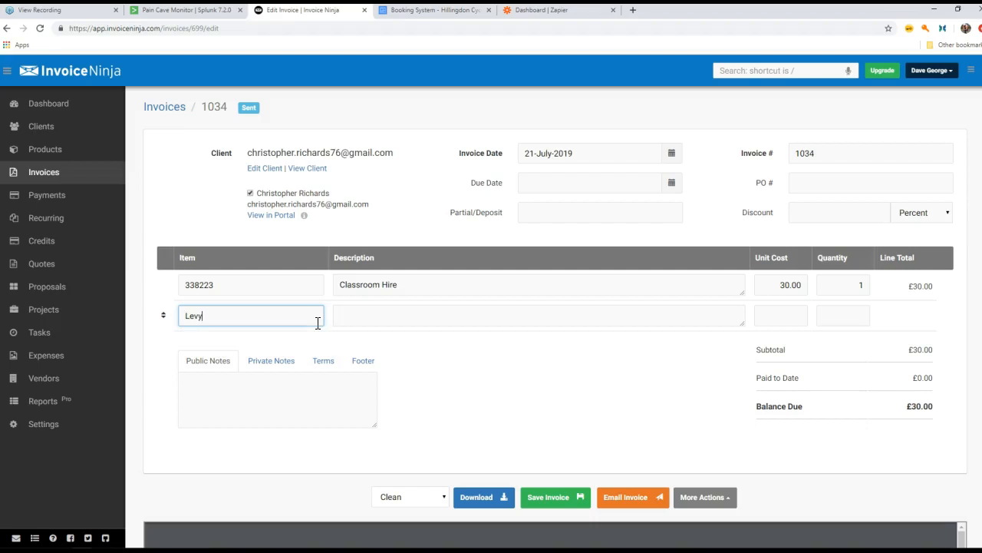
key(Tab)
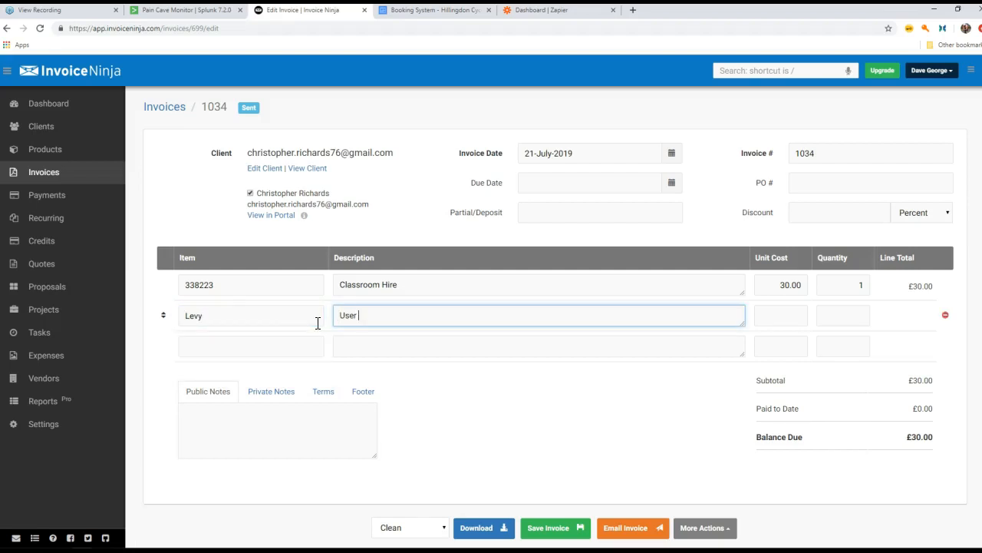
key(Tab)
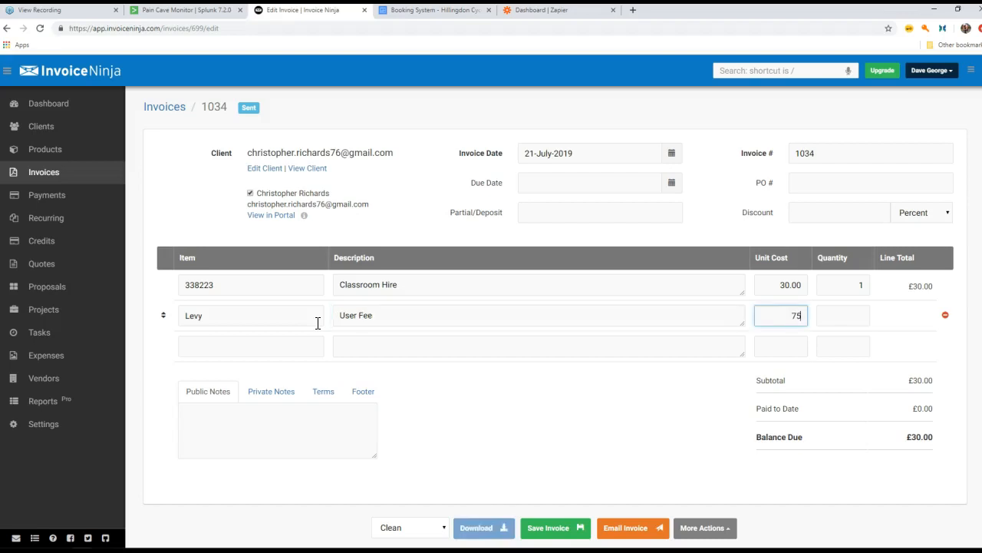
key(Tab)
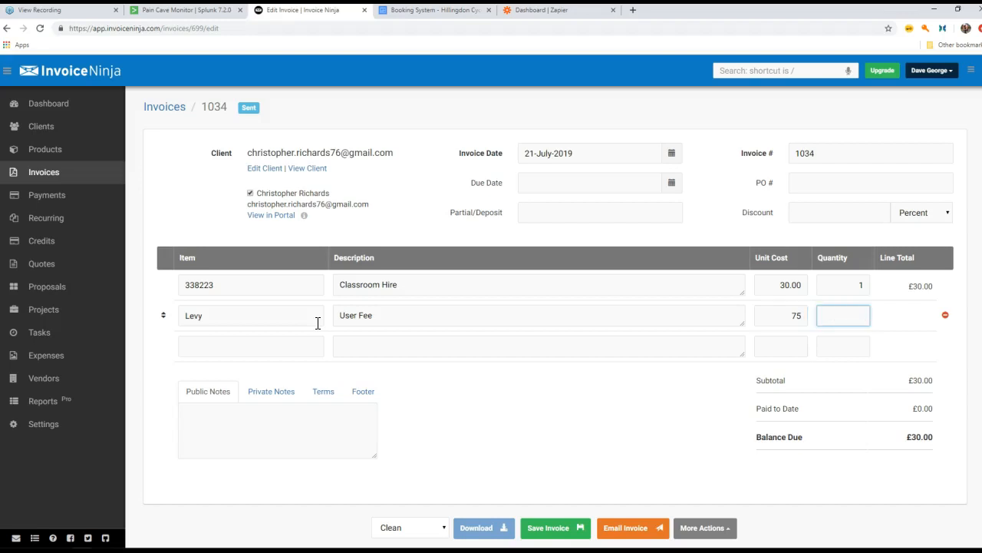
key(shift+Tab)
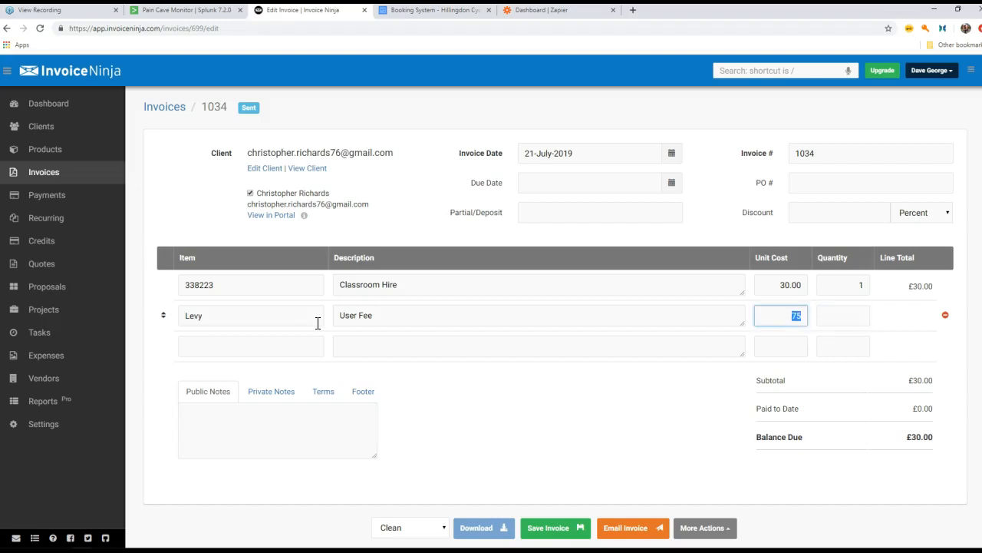
key(Tab)
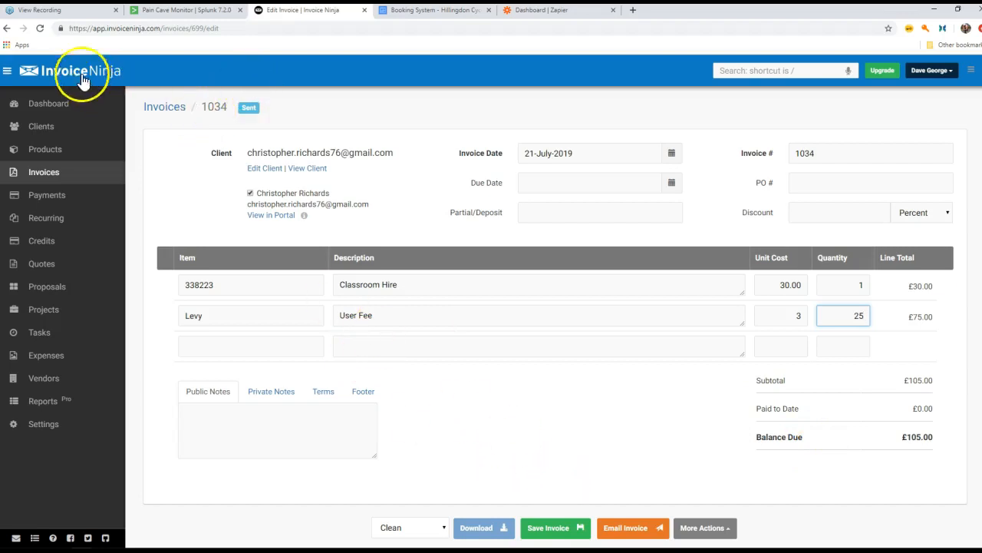
click(7, 28)
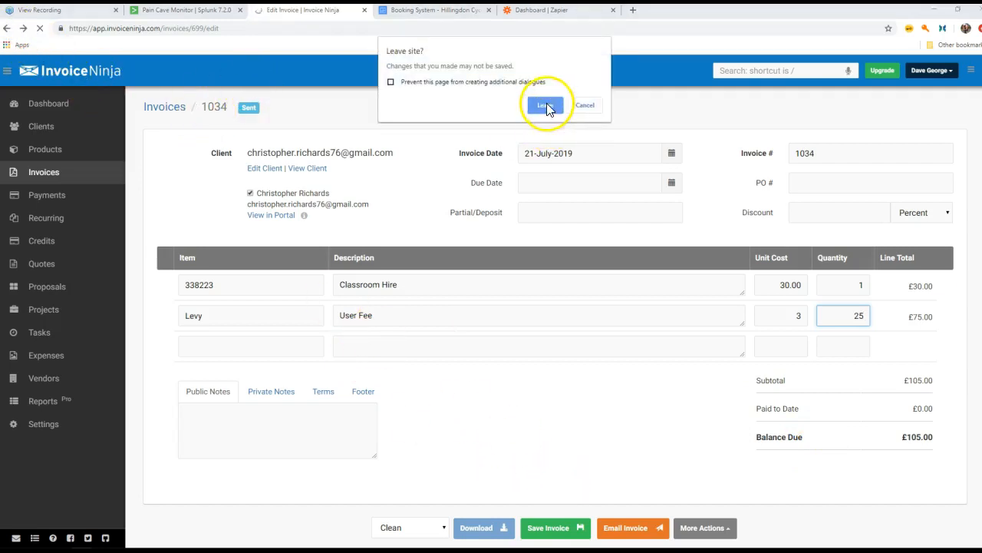
click(547, 105)
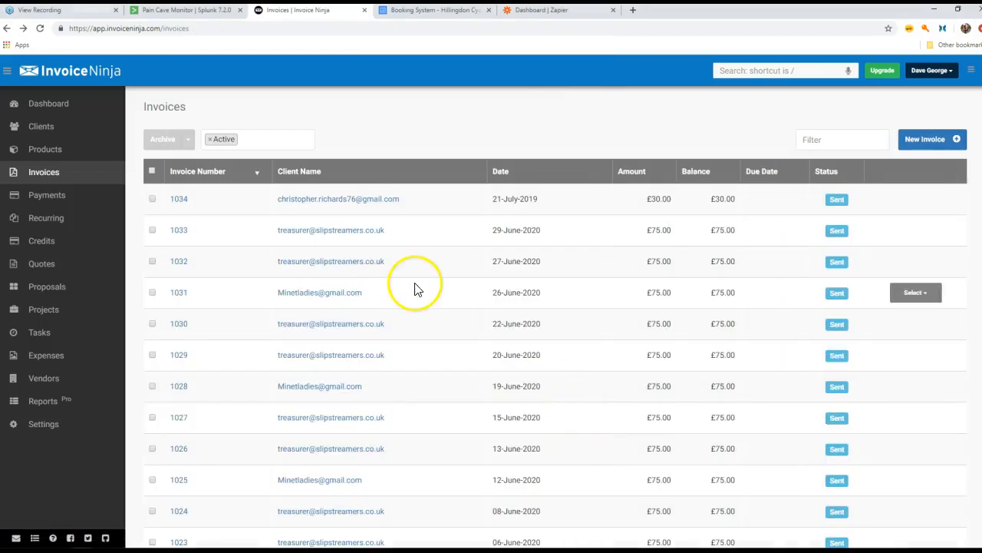
Reopen the highest-numbered invoice, download it as a PDF, and view the downloaded file before closing it.
click(181, 200)
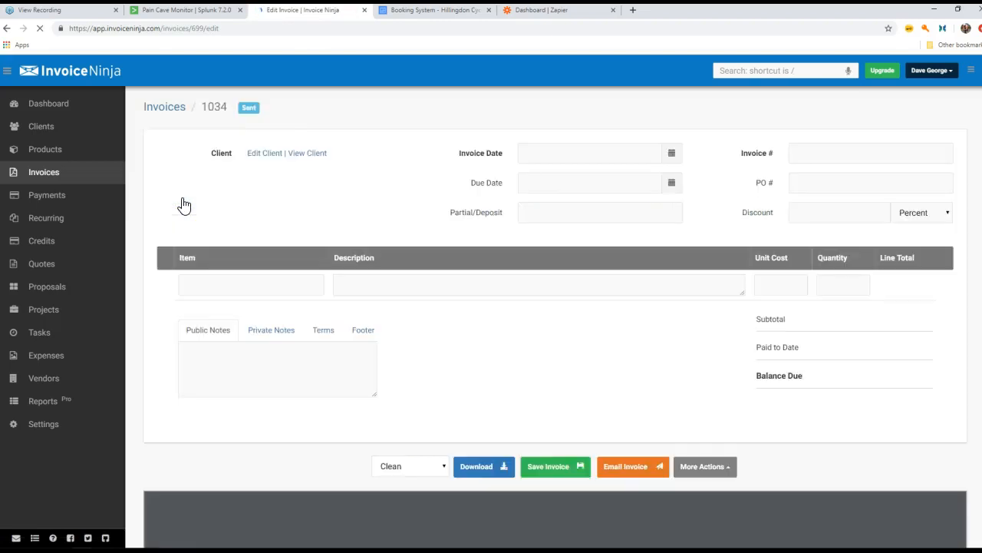
click(483, 497)
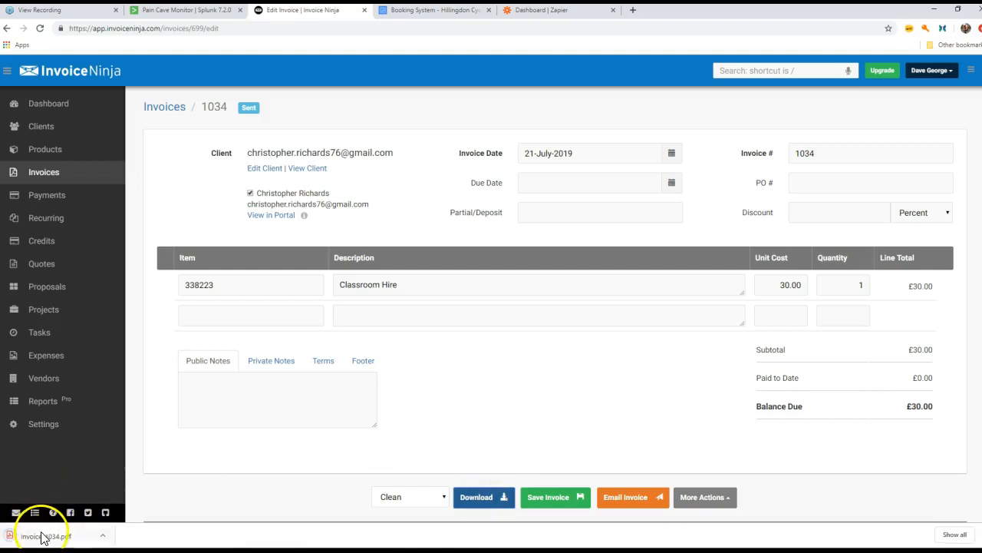
click(44, 537)
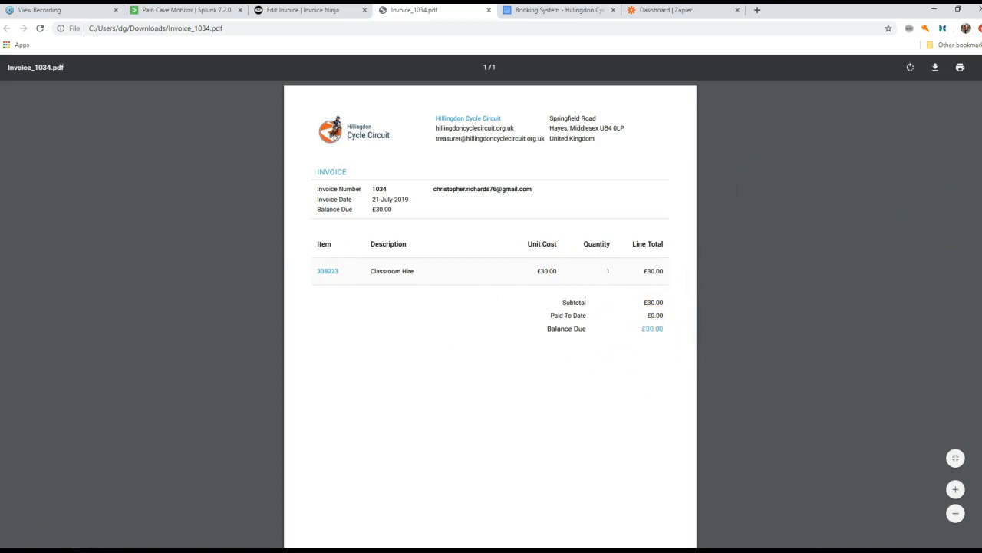
scroll(489, 307, down, 2)
scroll(489, 307, up, 2)
click(489, 10)
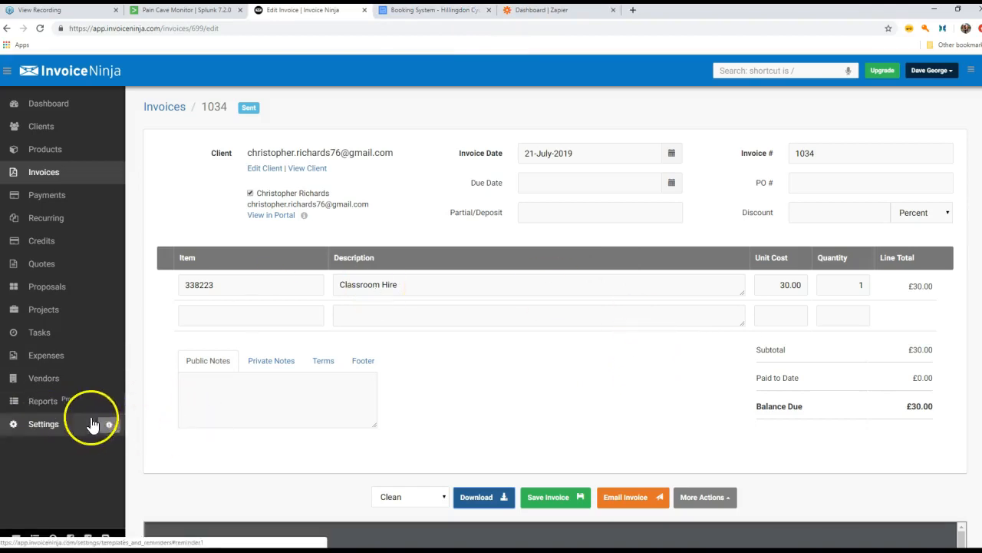
Open the Templates & Reminders settings and highlight the bank transfer details in the invoice email body.
click(47, 424)
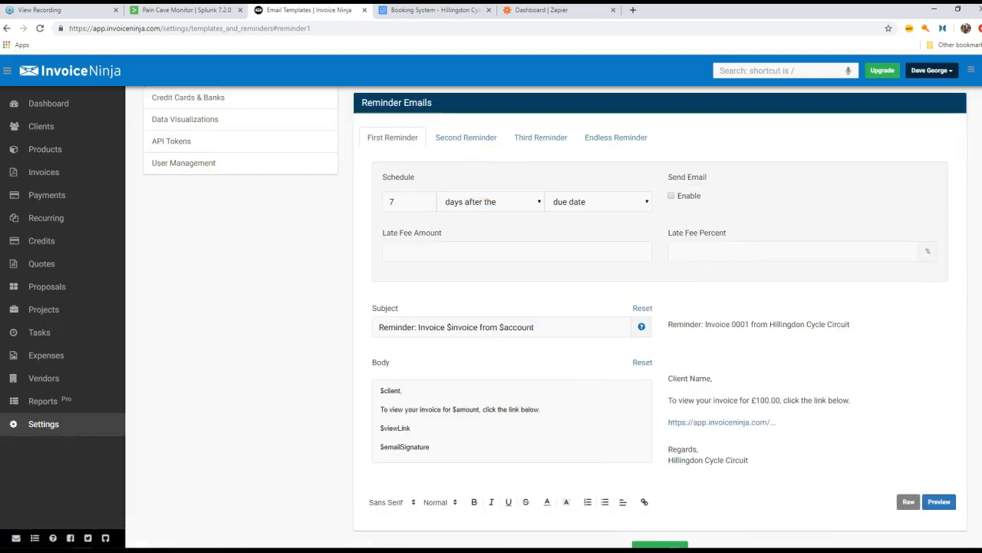
scroll(561, 148, up, 5)
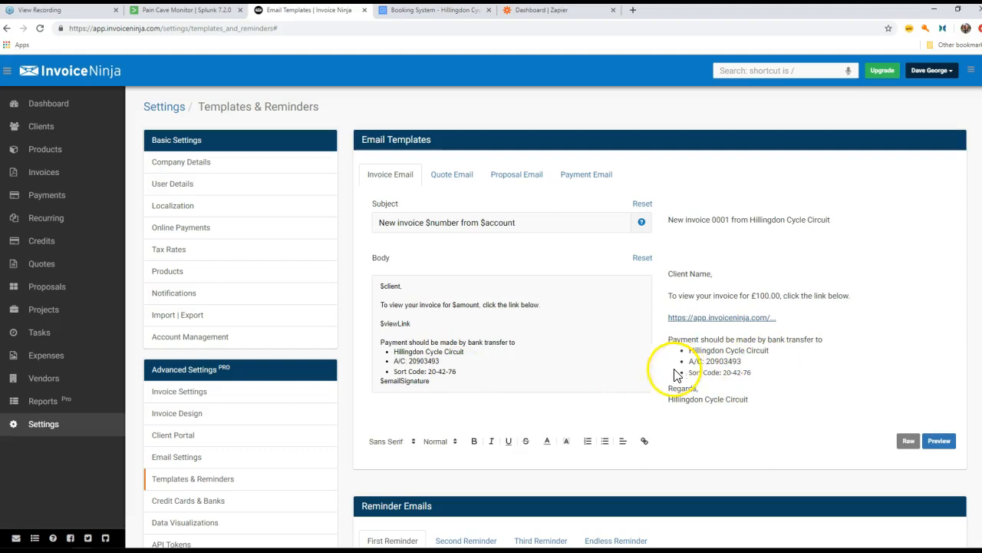
drag(456, 372, 379, 356)
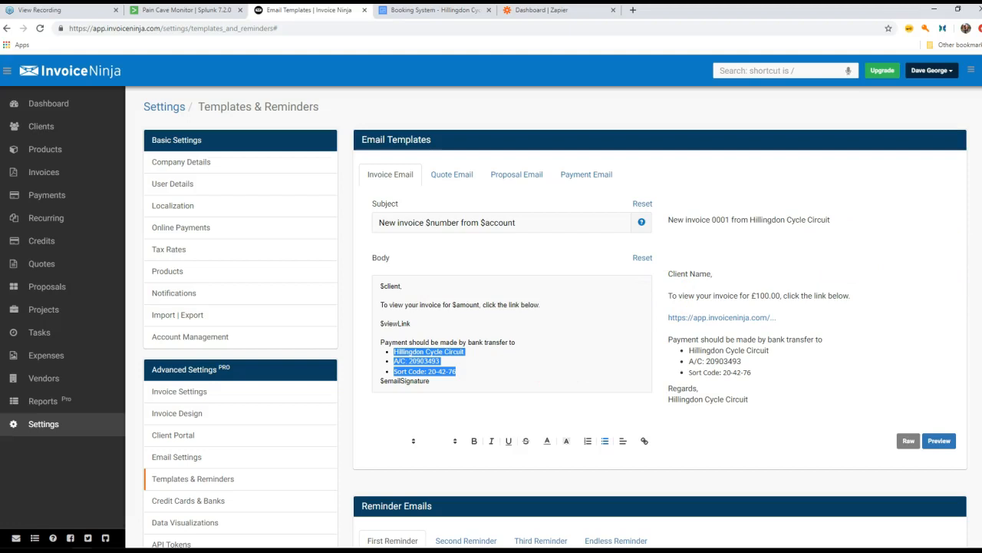
Look through the first, second, third and endless reminder email schedules, finishing on the first reminder.
scroll(556, 319, down, 3)
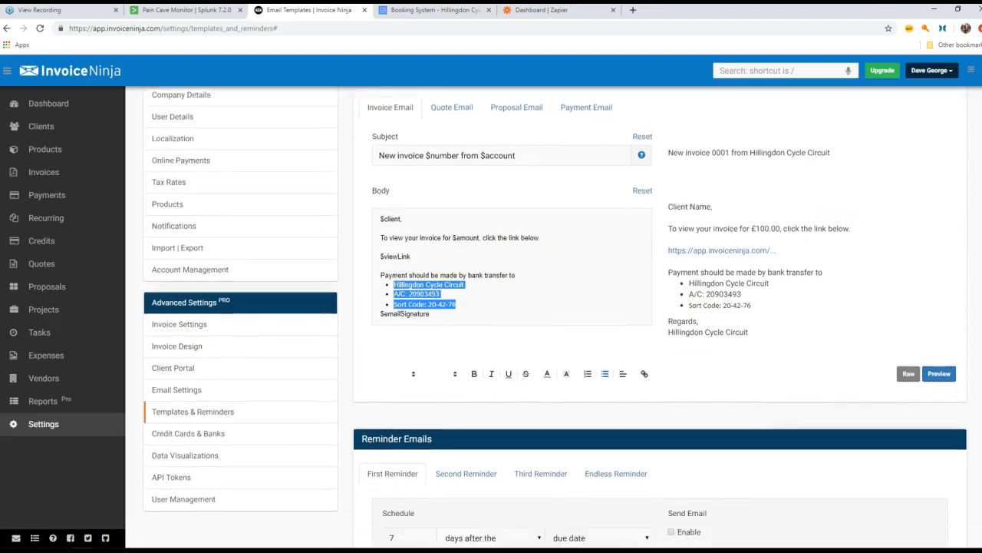
scroll(555, 318, down, 3)
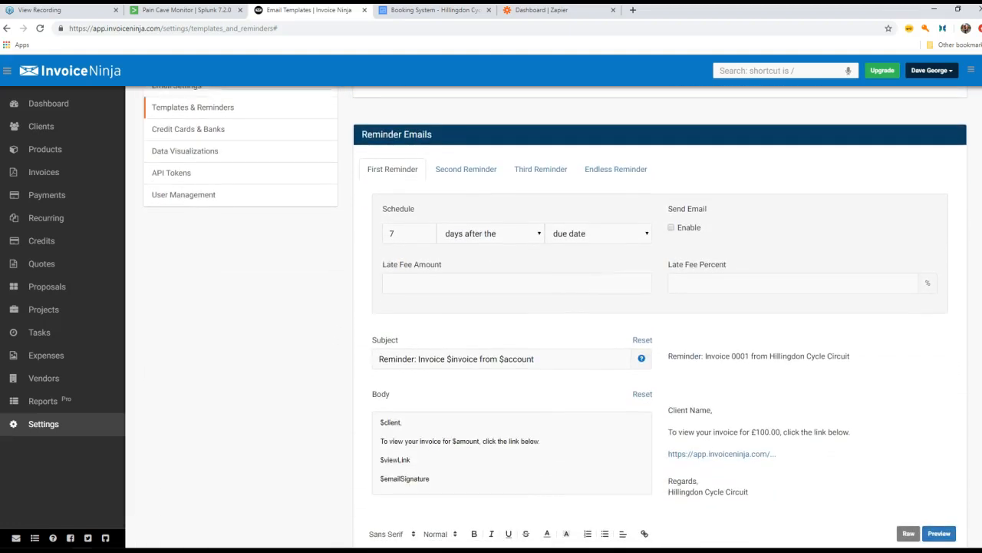
scroll(555, 314, down, 1)
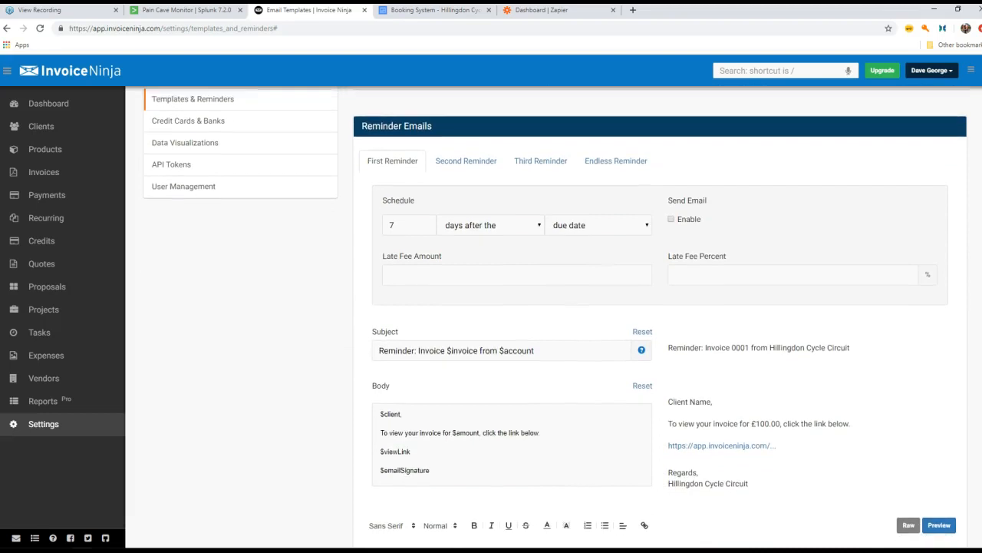
click(467, 167)
click(542, 159)
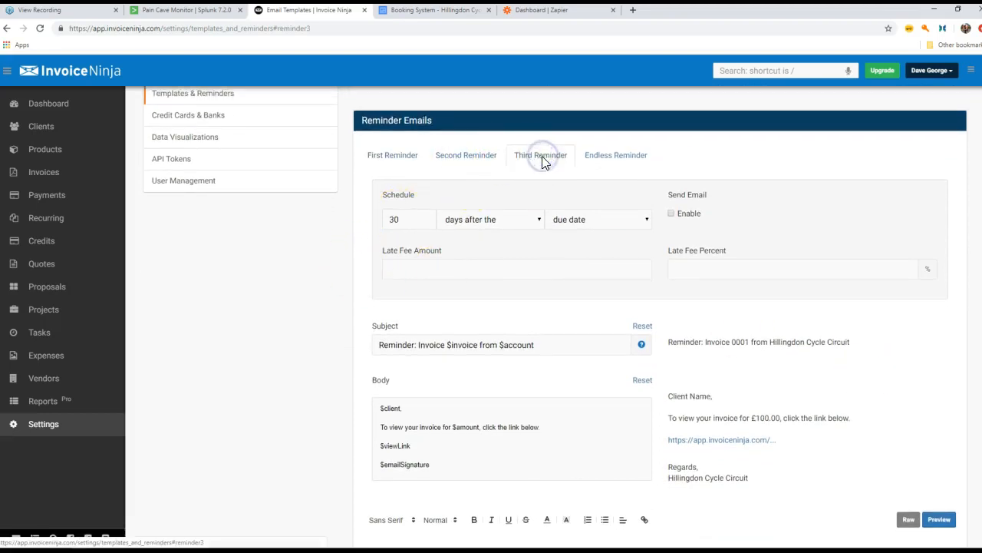
click(600, 160)
click(392, 169)
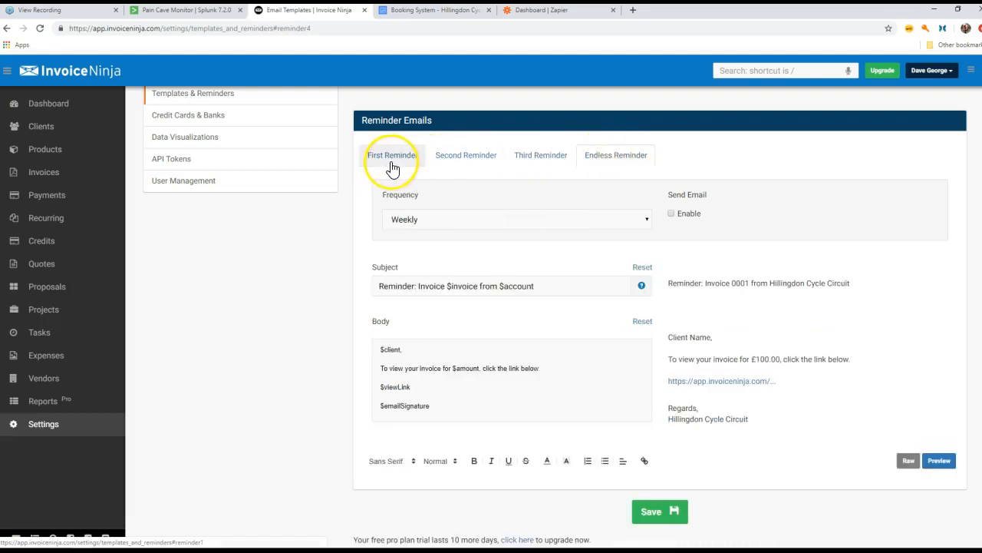
click(392, 167)
click(462, 162)
click(543, 161)
click(606, 158)
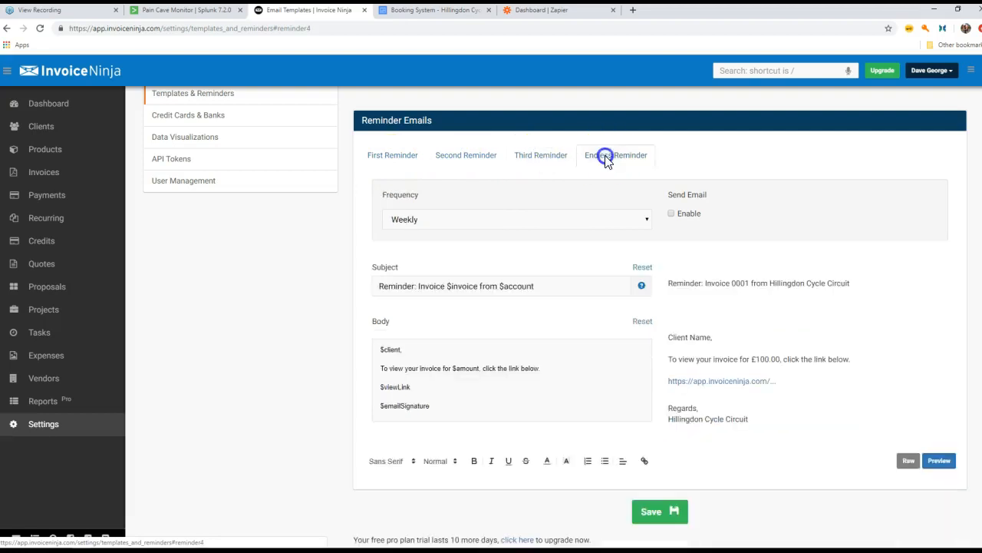
click(394, 158)
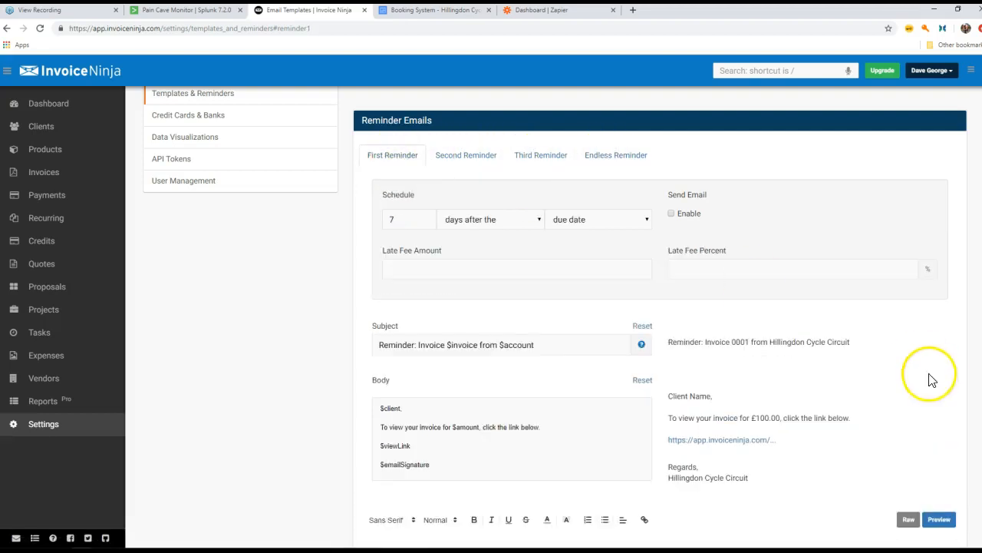
Review the rest of the first reminder's template and return to the invoice email template.
scroll(556, 316, down, 2)
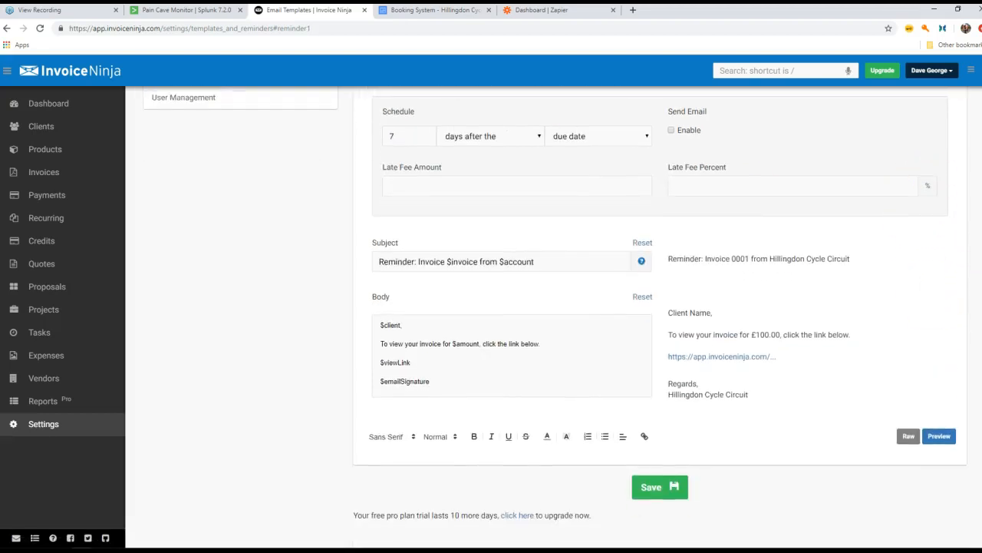
scroll(555, 316, up, 6)
scroll(556, 316, down, 5)
drag(980, 340, 978, 145)
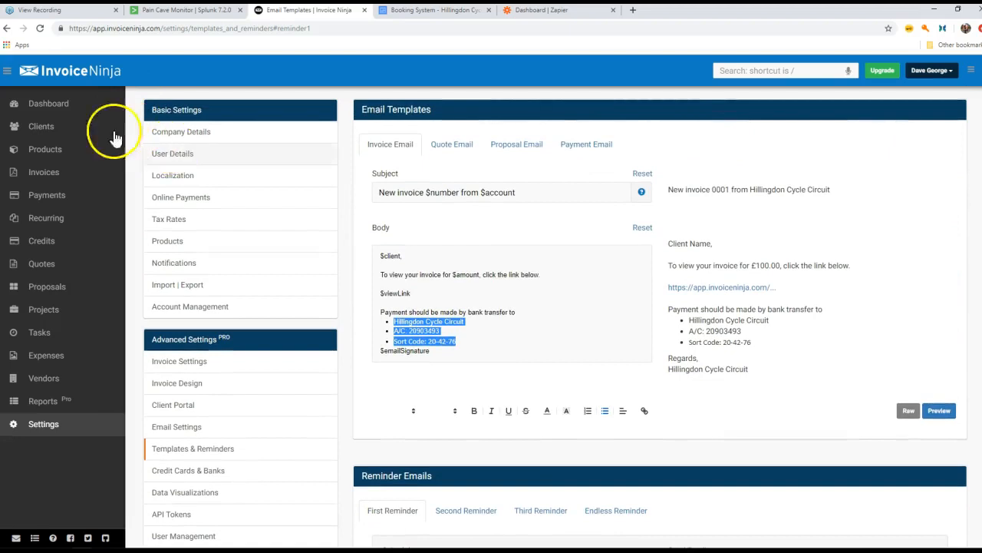
click(6, 29)
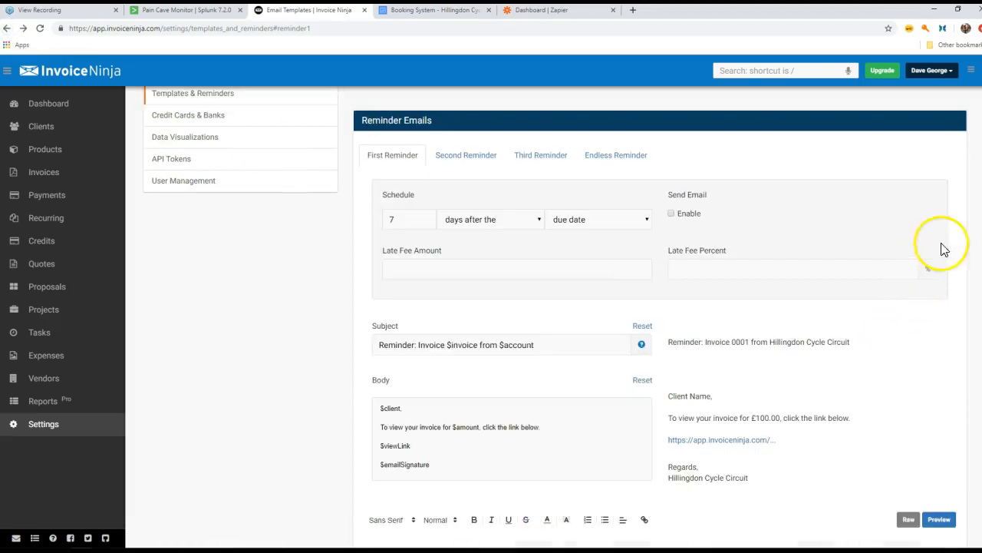
scroll(557, 310, up, 5)
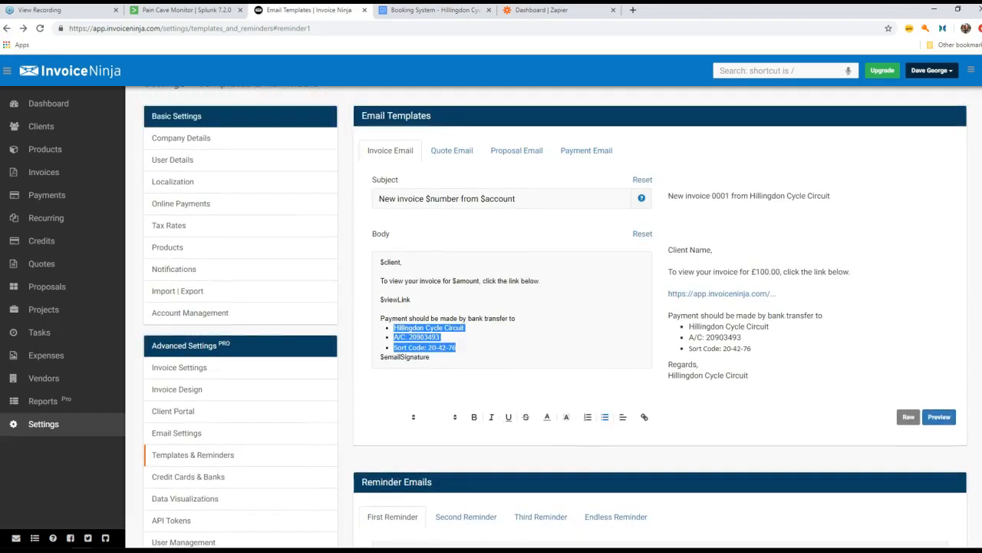
Leave the email templates without saving and start a payment for the Slipstreamers treasurer client against the fourth listed £75.00 invoice.
click(41, 196)
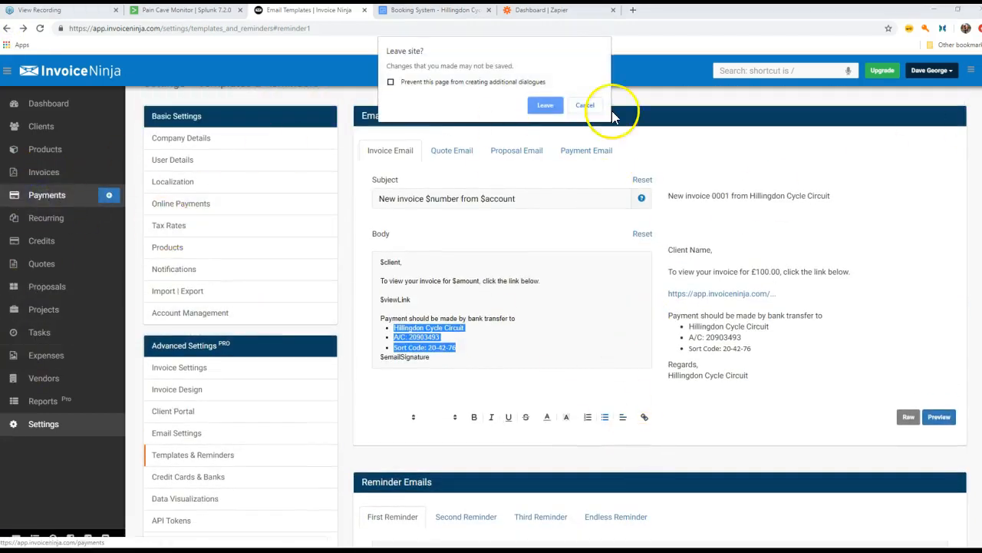
click(540, 106)
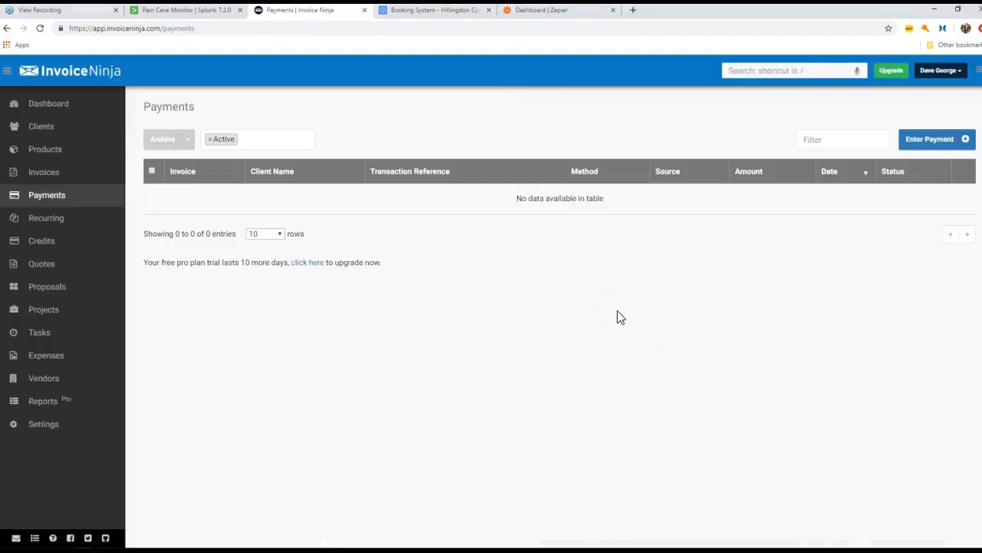
click(919, 145)
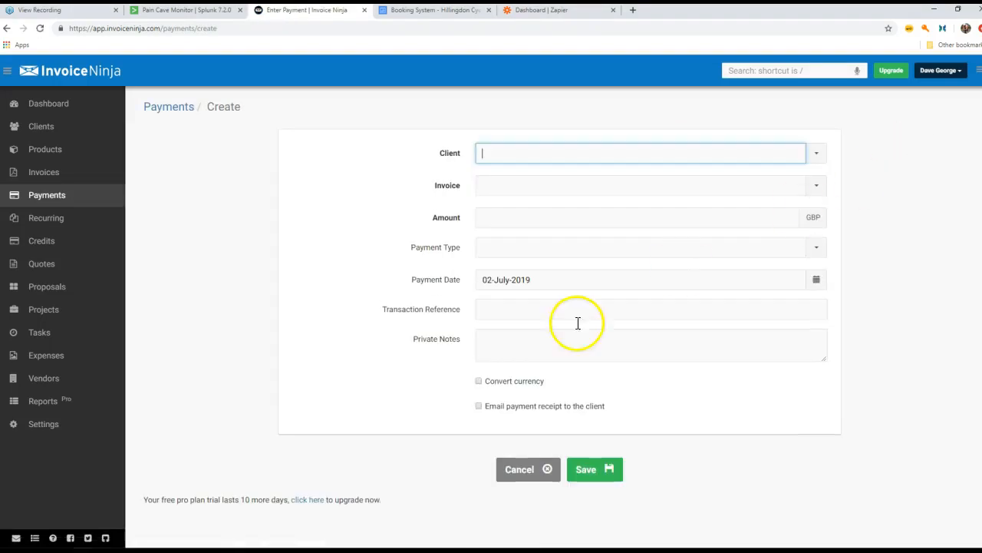
click(816, 156)
drag(625, 193, 614, 301)
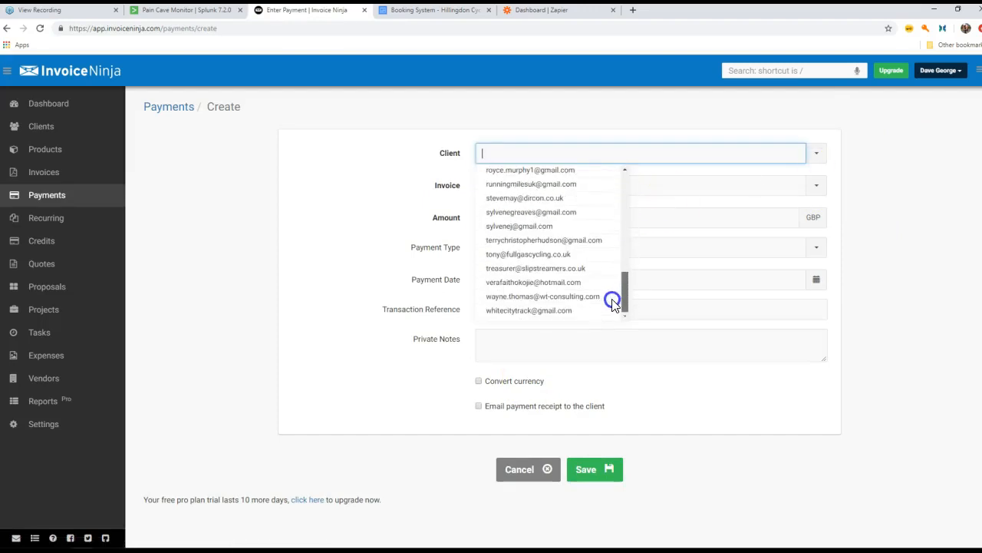
click(495, 268)
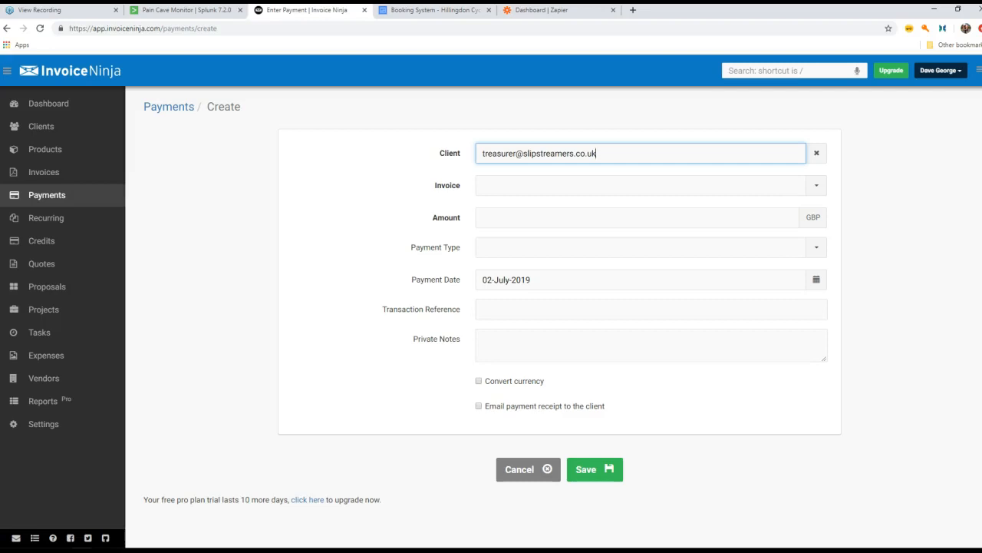
click(816, 192)
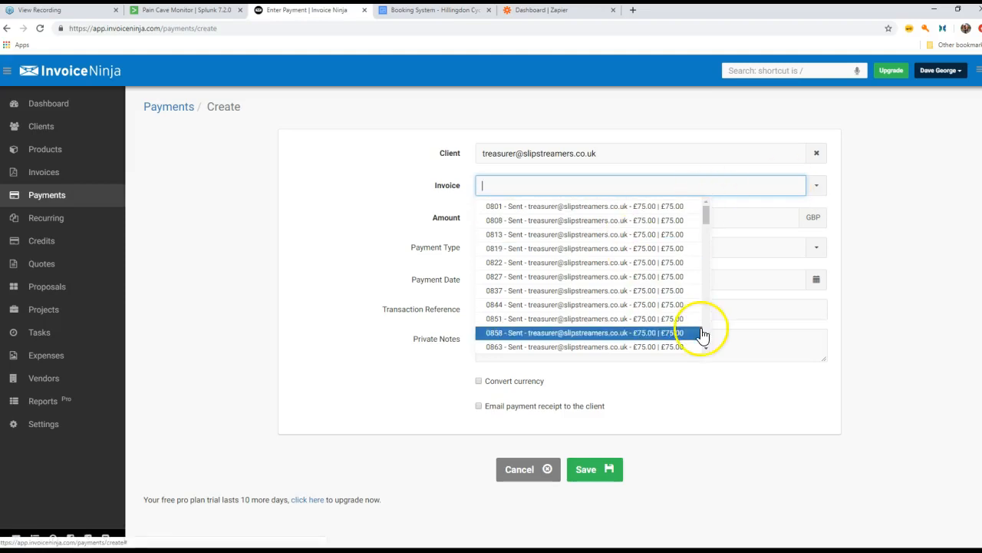
click(503, 247)
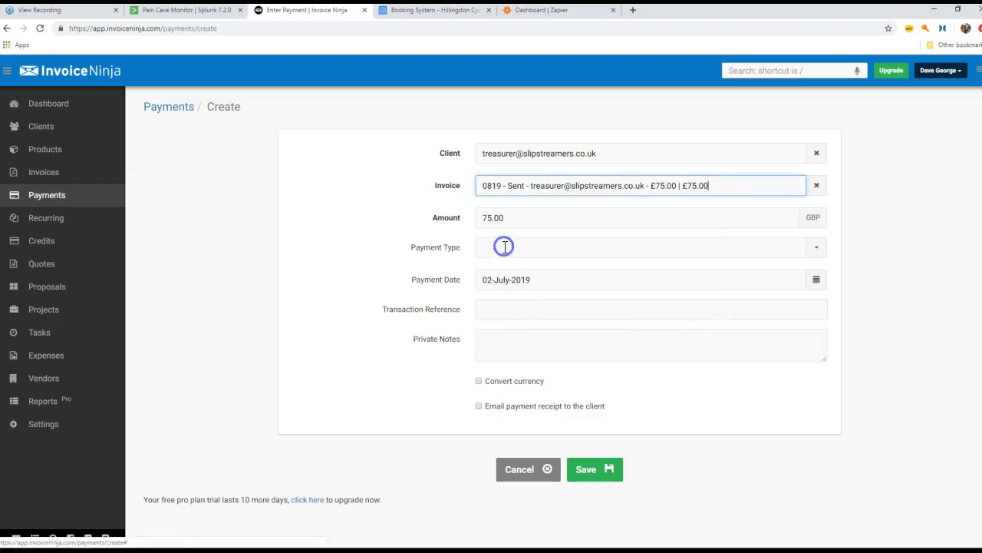
Set the payment type to Bank Transfer, then discard the new payment without saving it.
click(552, 243)
click(814, 247)
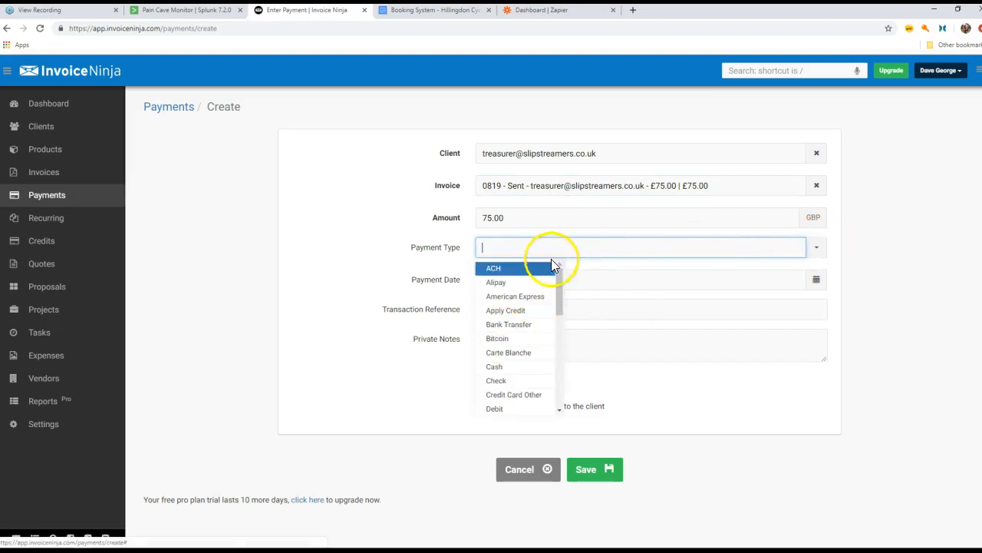
click(518, 323)
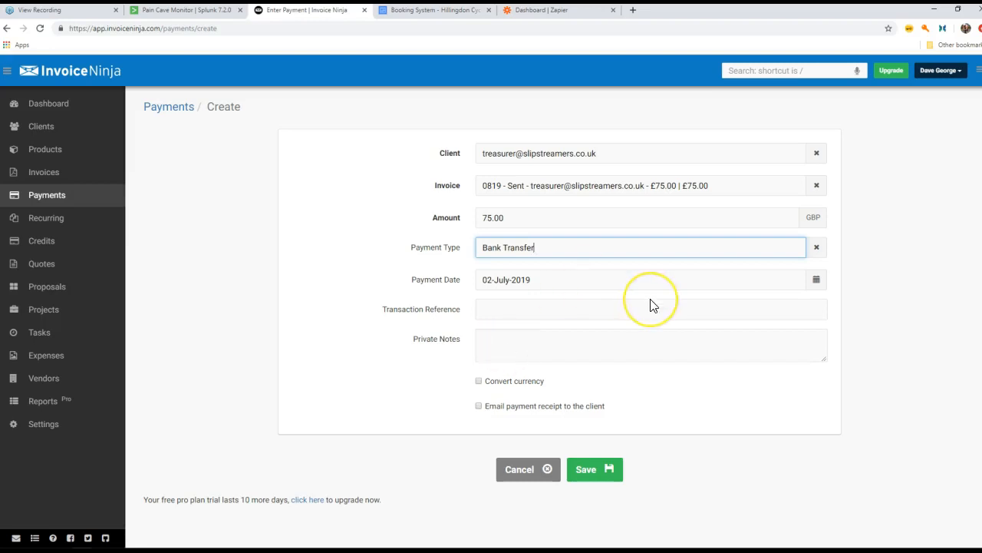
click(525, 476)
click(547, 103)
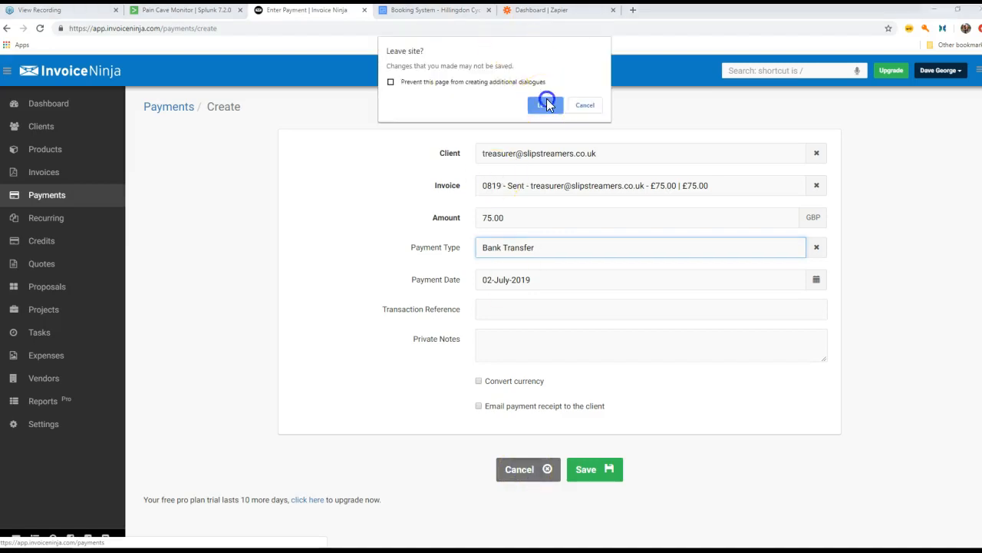
Sort the invoices by ascending invoice number and open the lowest-numbered invoice.
click(39, 172)
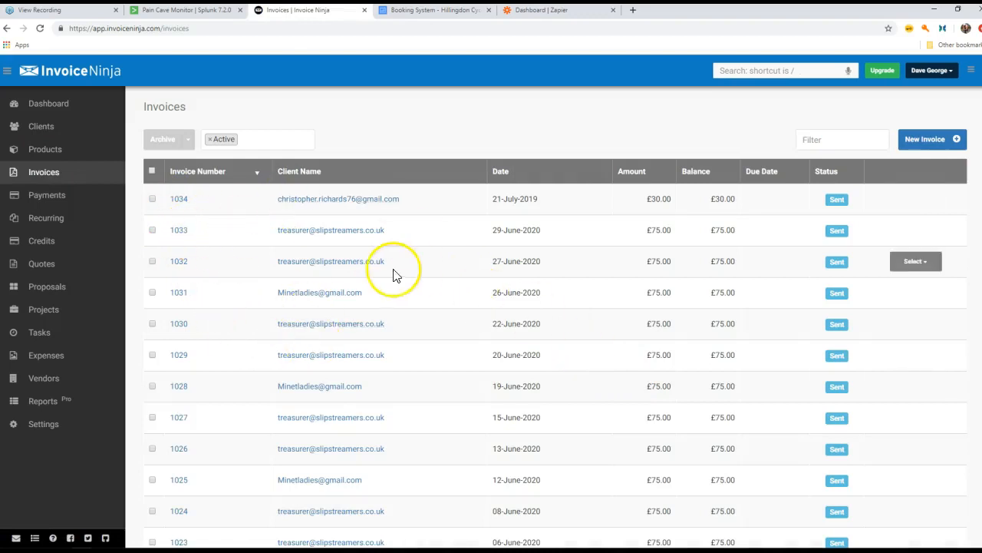
click(197, 173)
click(201, 192)
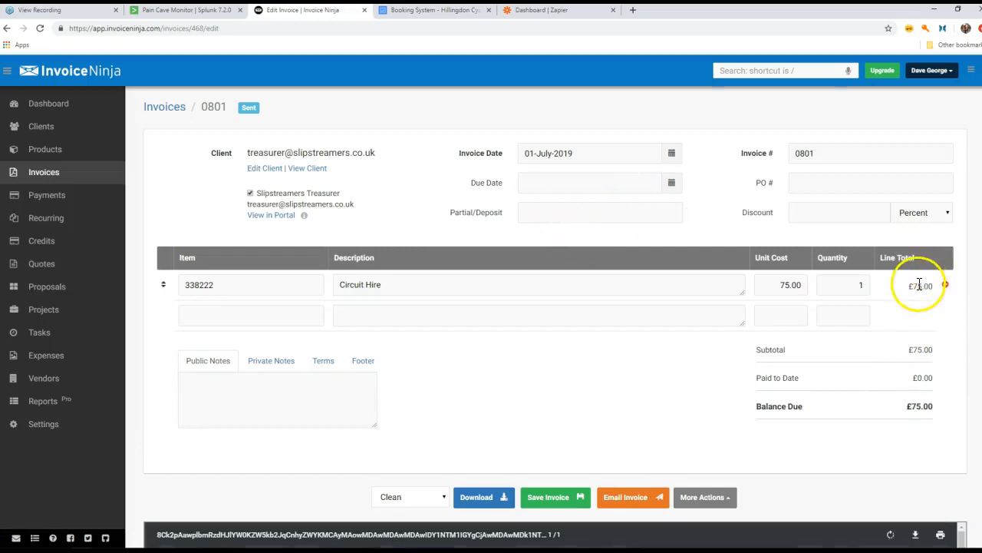
Try a partial deposit of 30 due 31-July-2019 on the invoice, then return to the invoice list without saving.
click(534, 215)
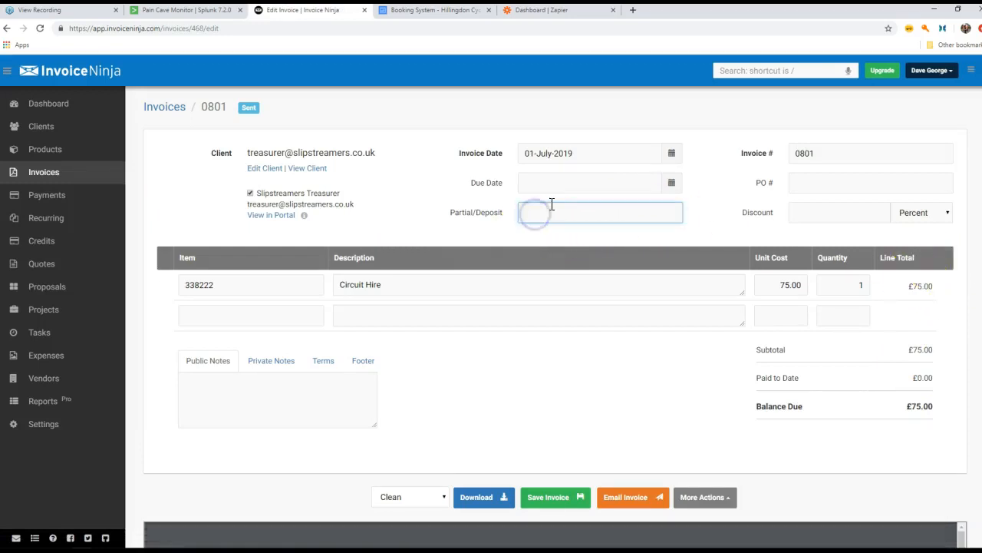
text(30)
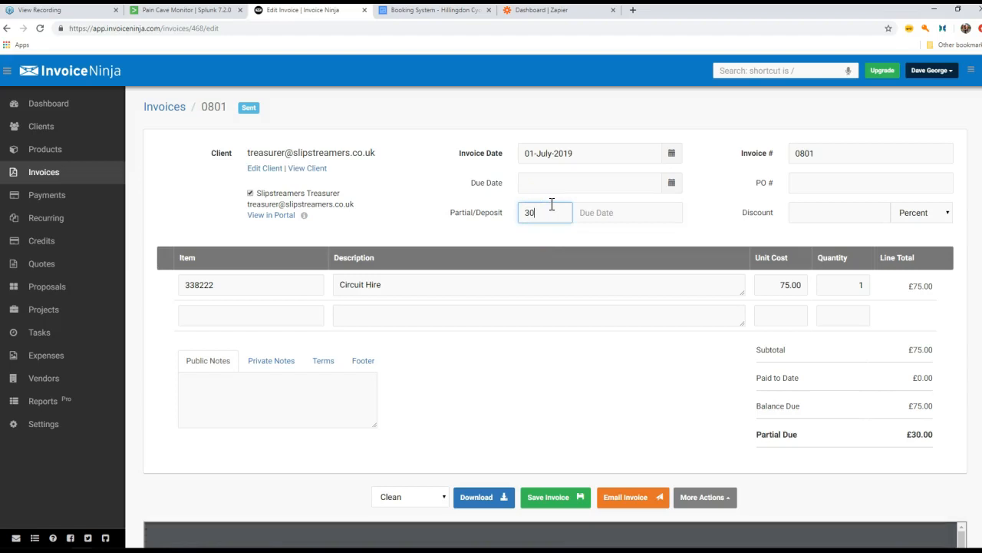
click(588, 213)
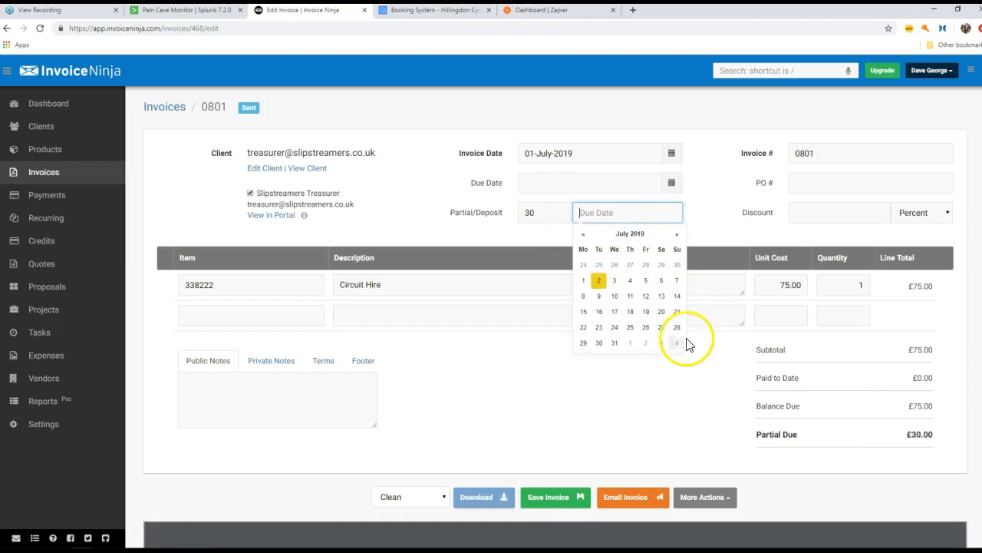
click(614, 343)
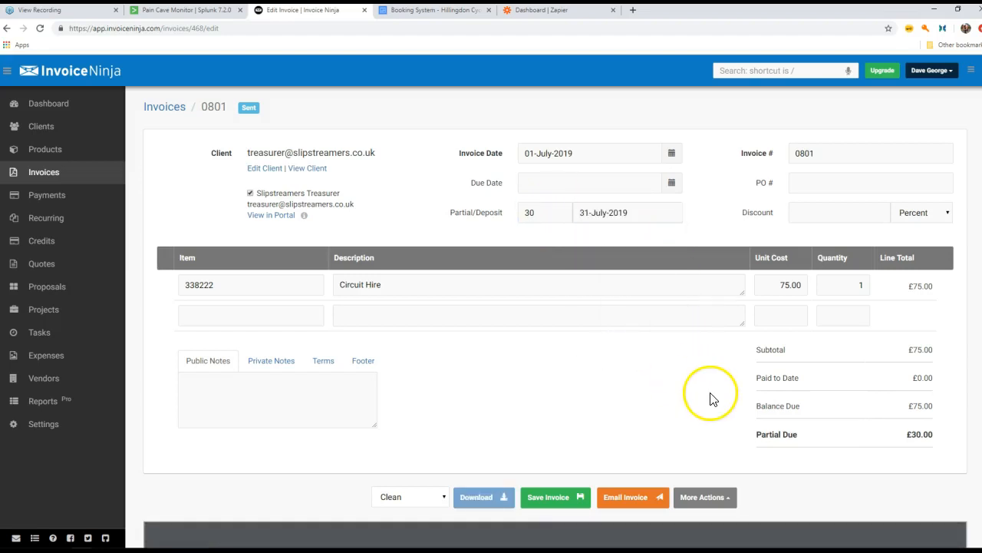
click(534, 216)
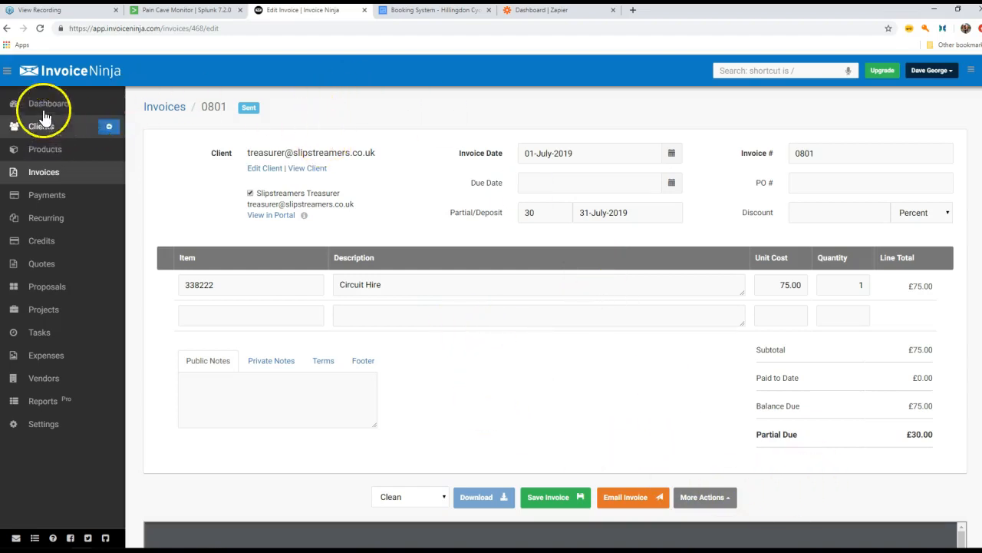
click(7, 27)
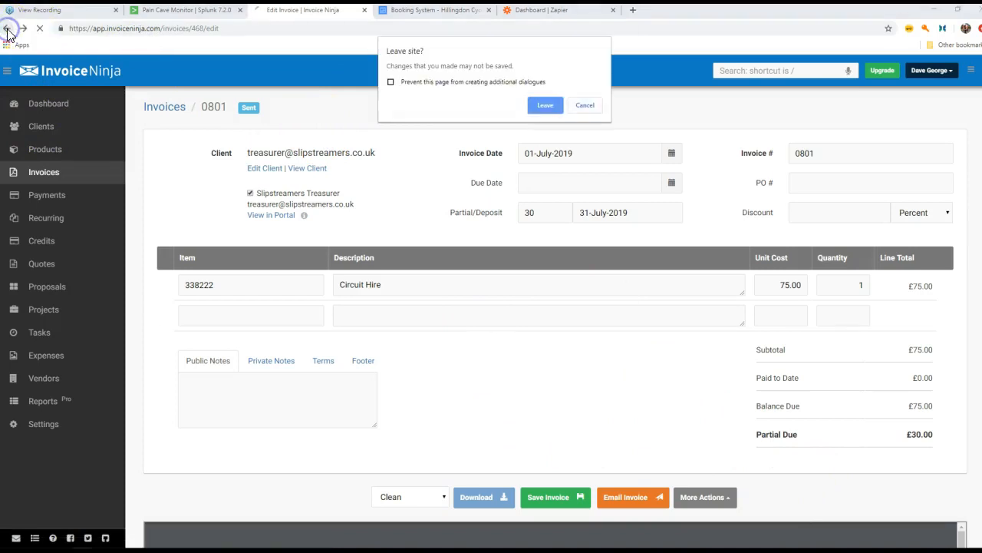
click(544, 110)
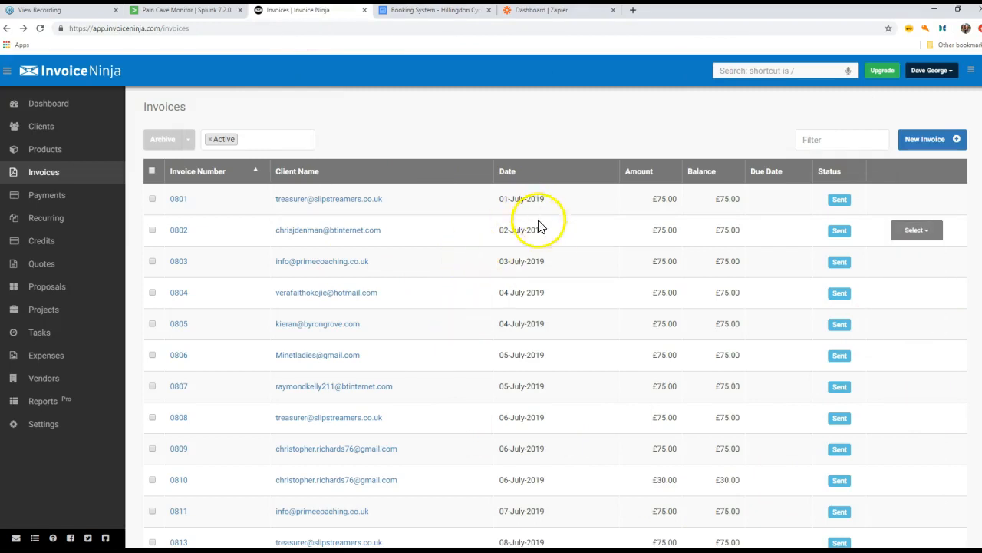
Switch to Zapier, open the Create Draft Invoice With Search zap, and show the setup of its filter step.
click(537, 11)
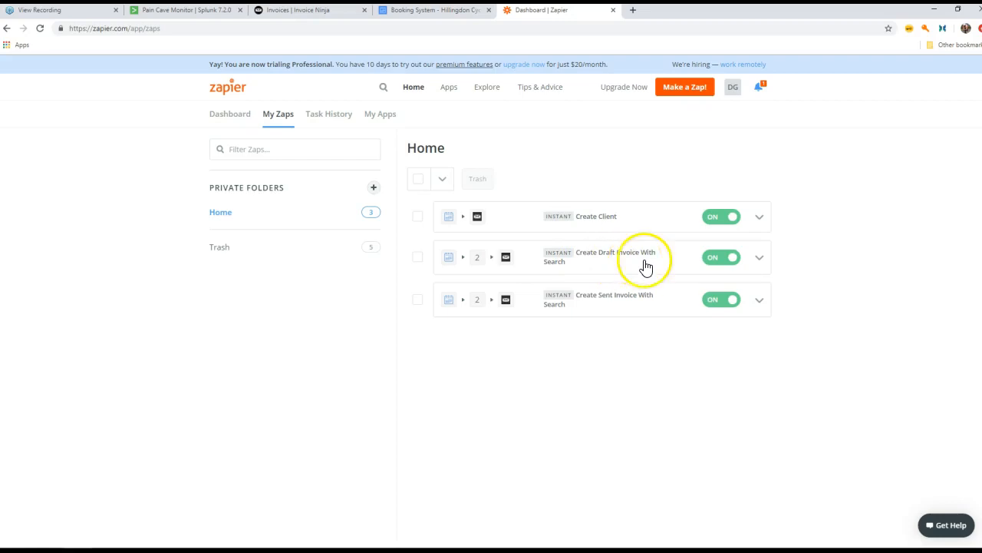
click(609, 255)
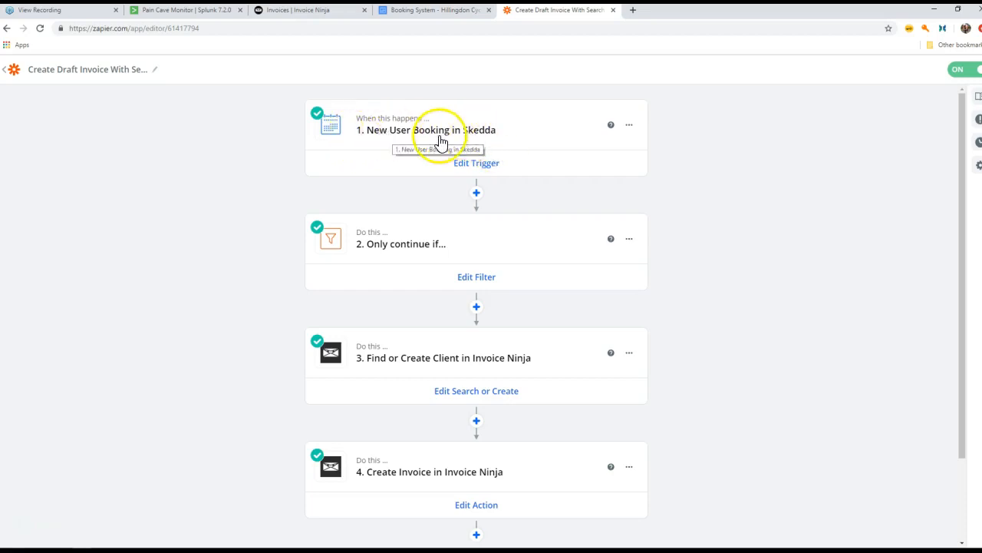
click(475, 280)
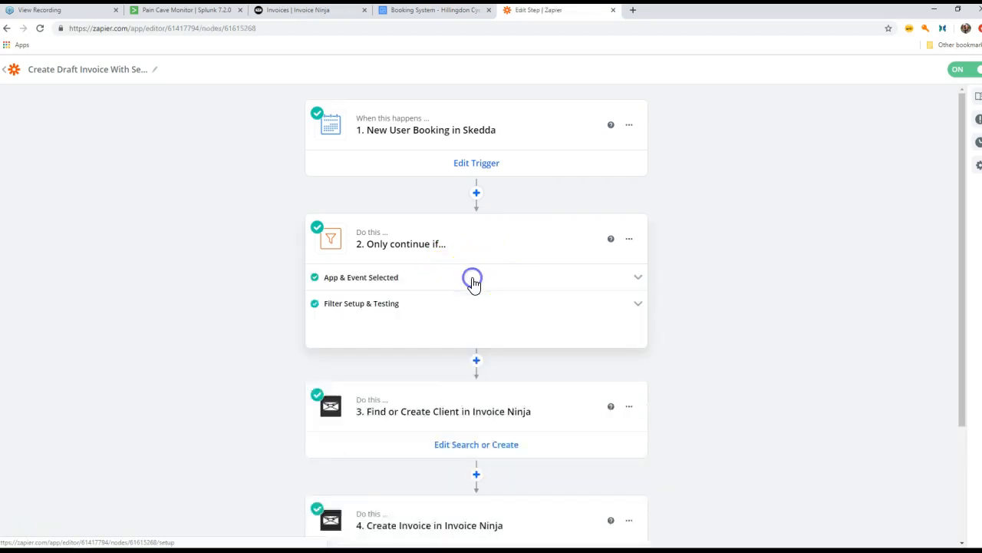
click(407, 304)
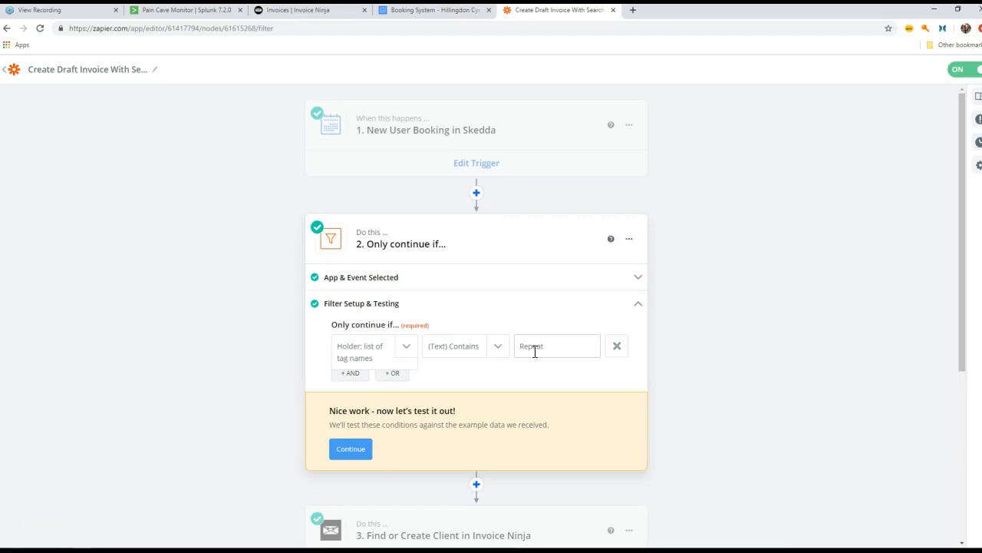
Switch to Skedda, open the user list, and examine which users carry the Repeat tag.
click(393, 11)
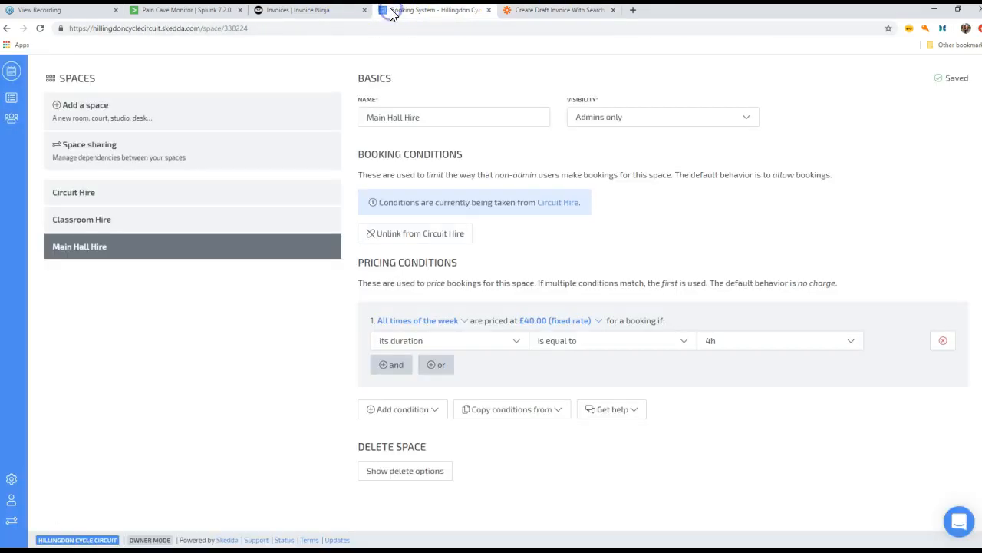
click(12, 120)
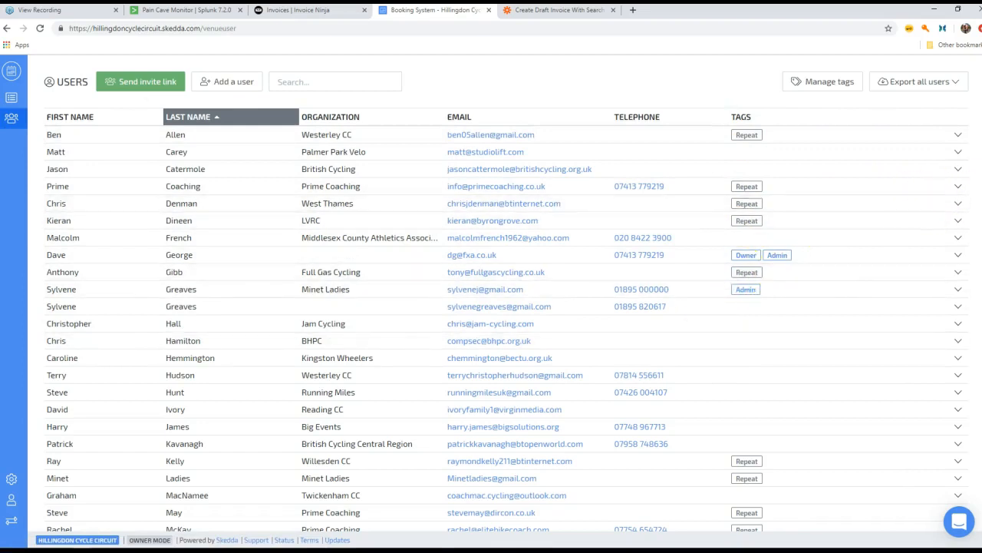
scroll(957, 197, down, 4)
scroll(506, 292, up, 5)
scroll(507, 292, down, 1)
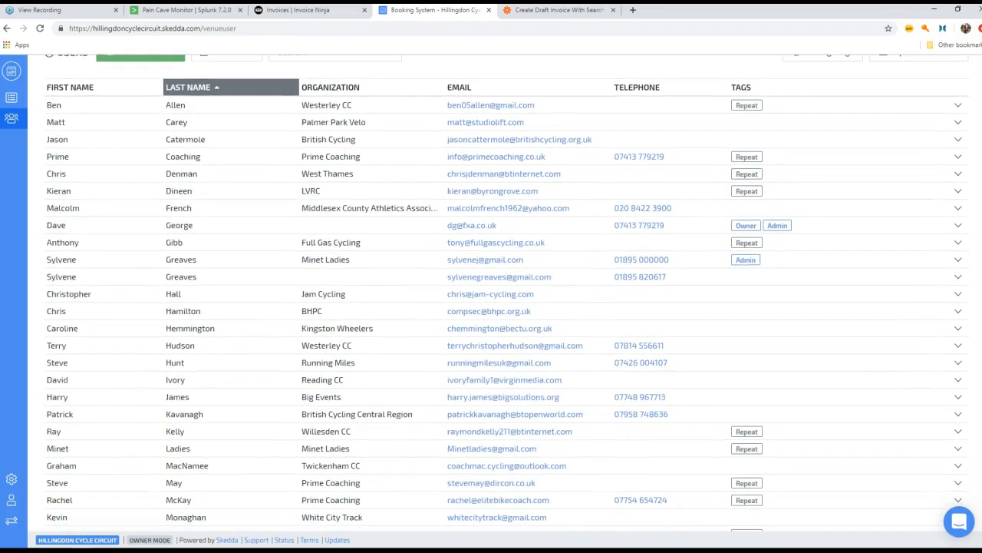
scroll(507, 292, down, 3)
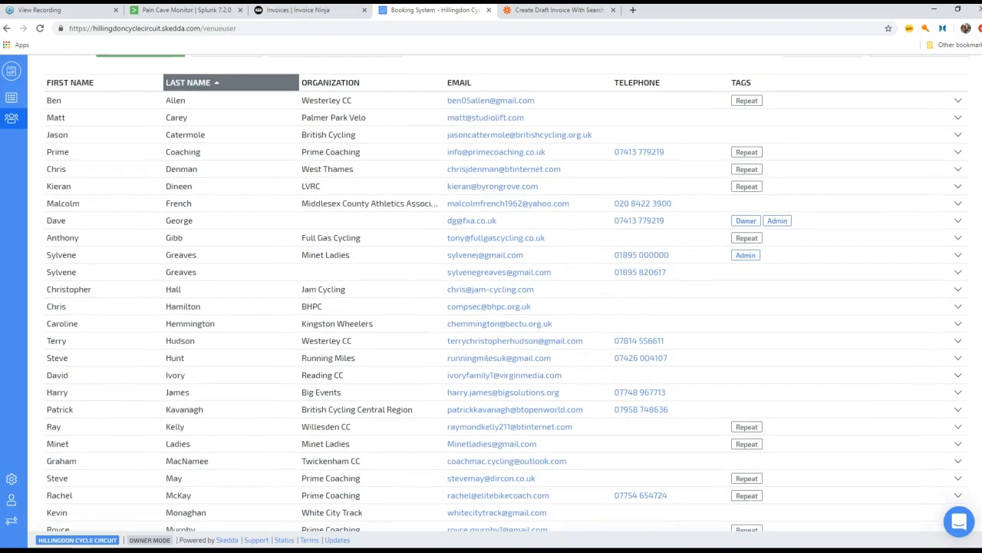
scroll(511, 314, down, 3)
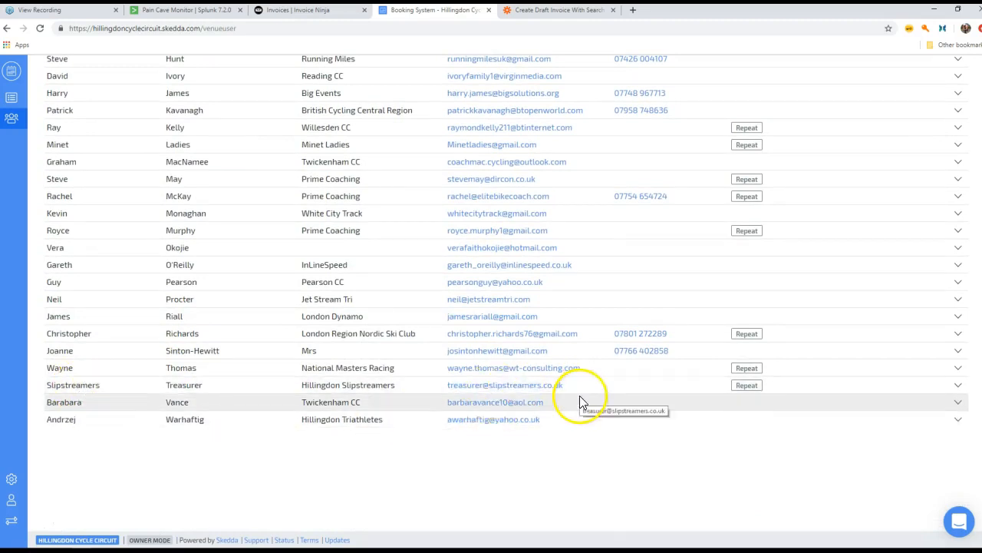
Open the Hillingdon Slipstreamers user for editing and show the available tags.
click(958, 386)
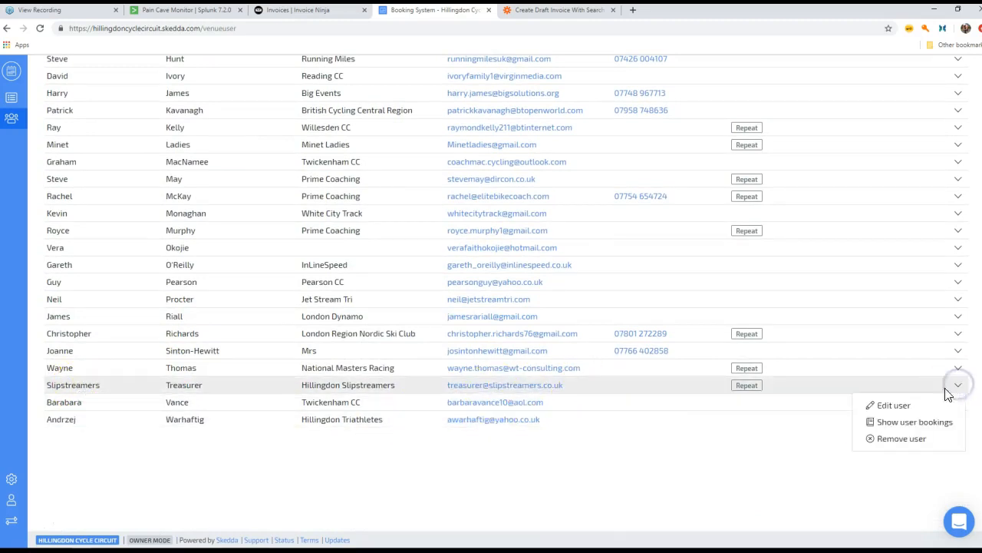
click(893, 405)
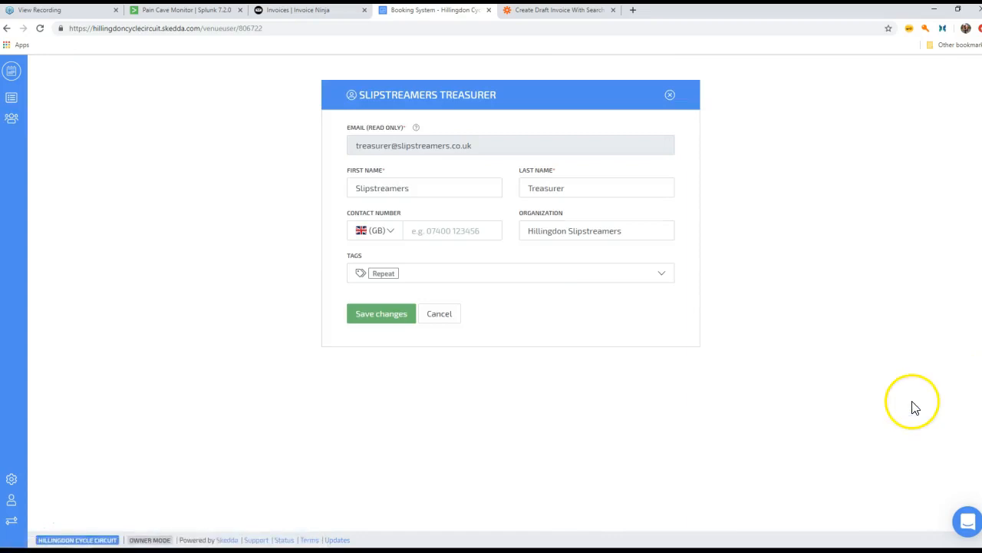
click(473, 274)
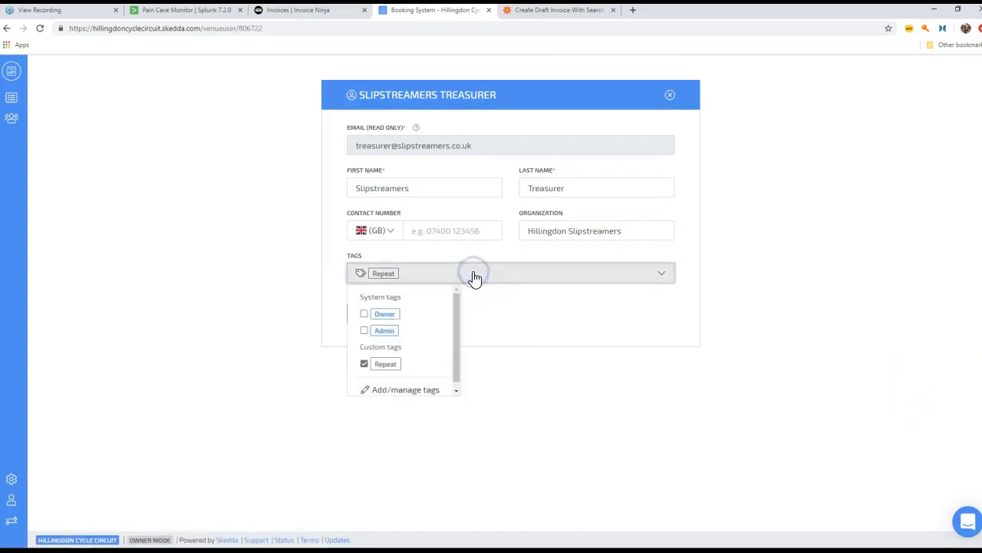
Open the custom user tag manager, try out "Communit" as a new tag name, and close it without adding the tag.
drag(458, 318, 457, 358)
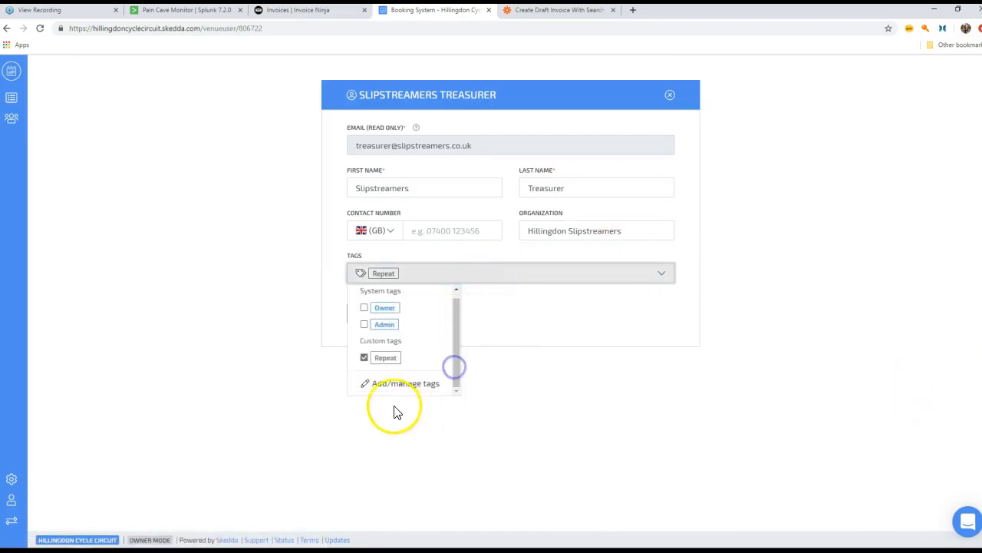
click(398, 384)
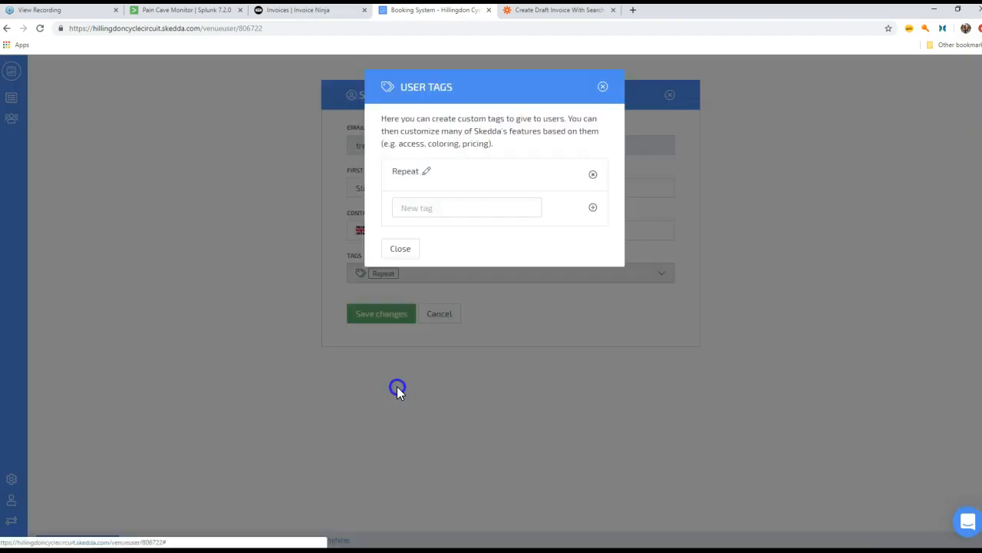
click(432, 208)
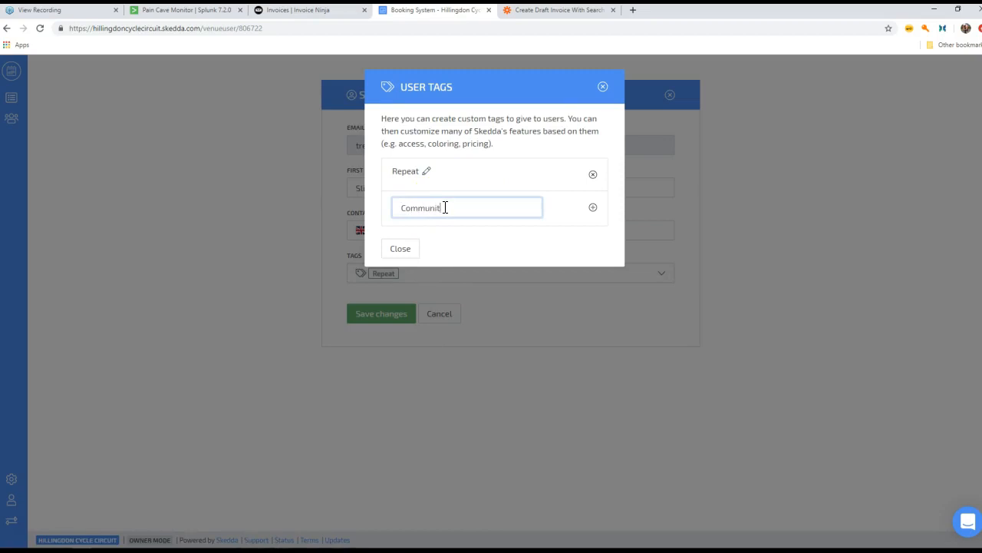
click(407, 251)
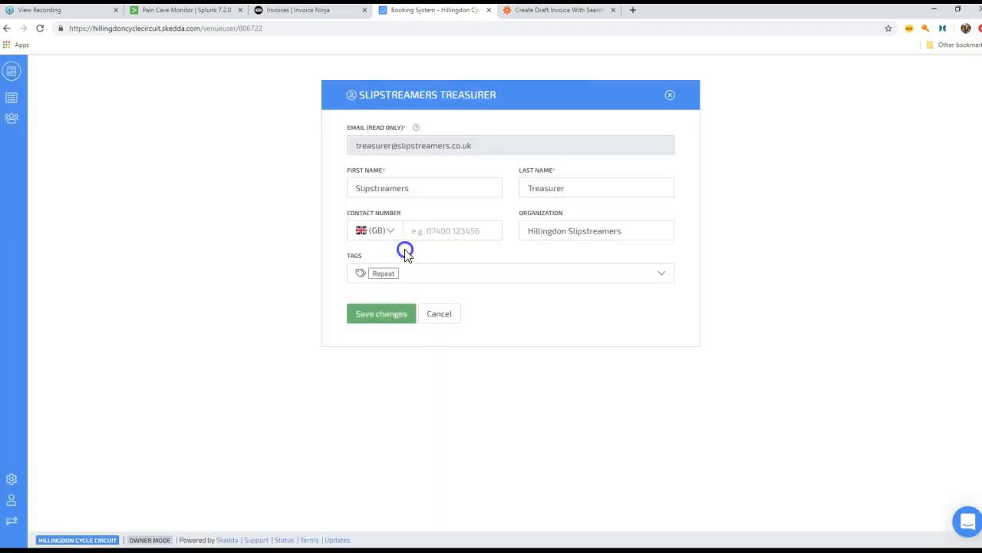
Open the custom user tag manager, add a new tag named Community, and close the manager.
click(662, 274)
drag(457, 345, 456, 379)
click(411, 383)
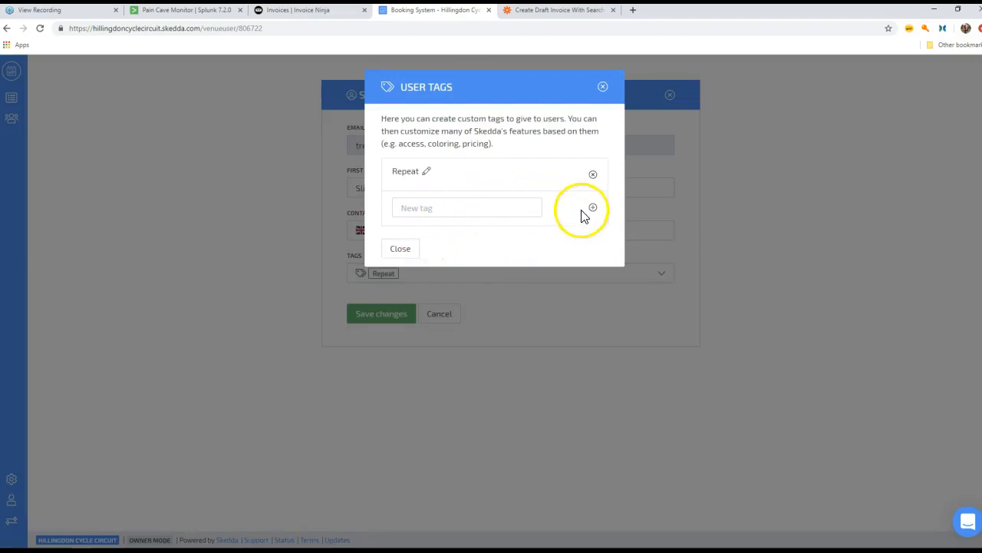
click(455, 209)
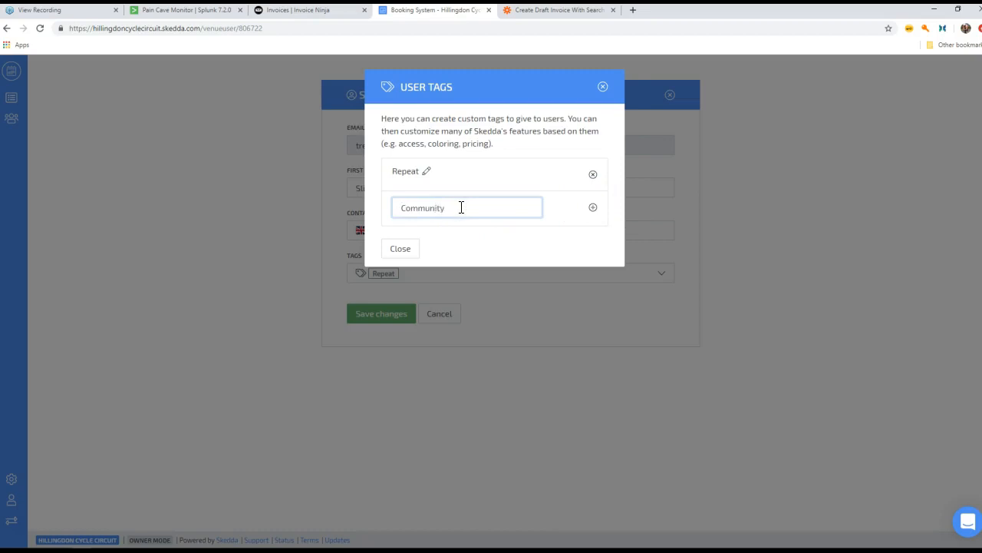
click(591, 209)
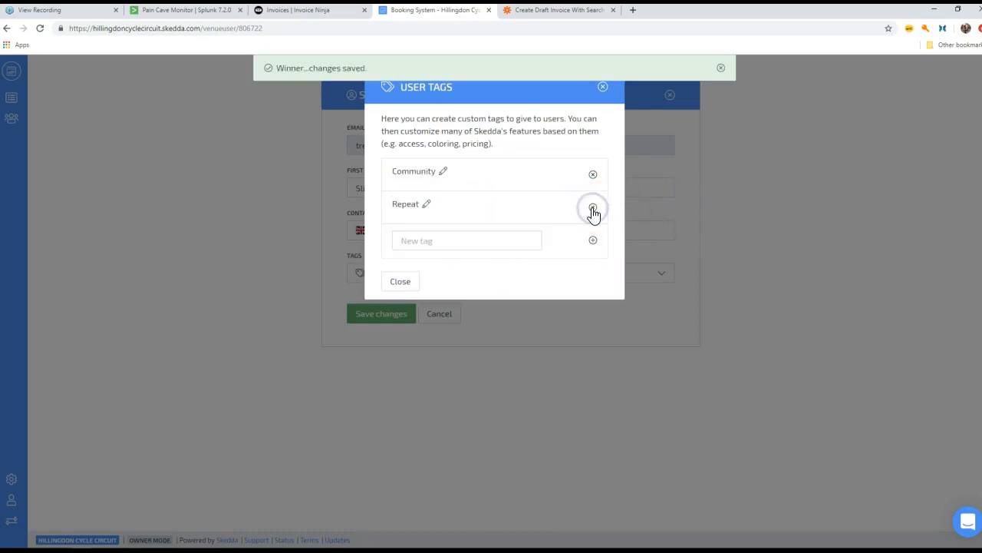
click(722, 69)
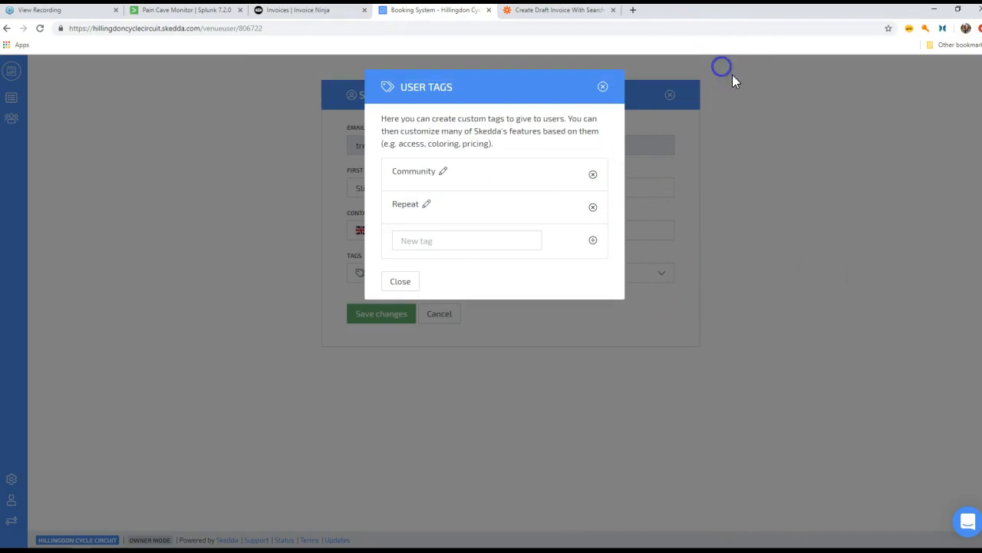
click(401, 281)
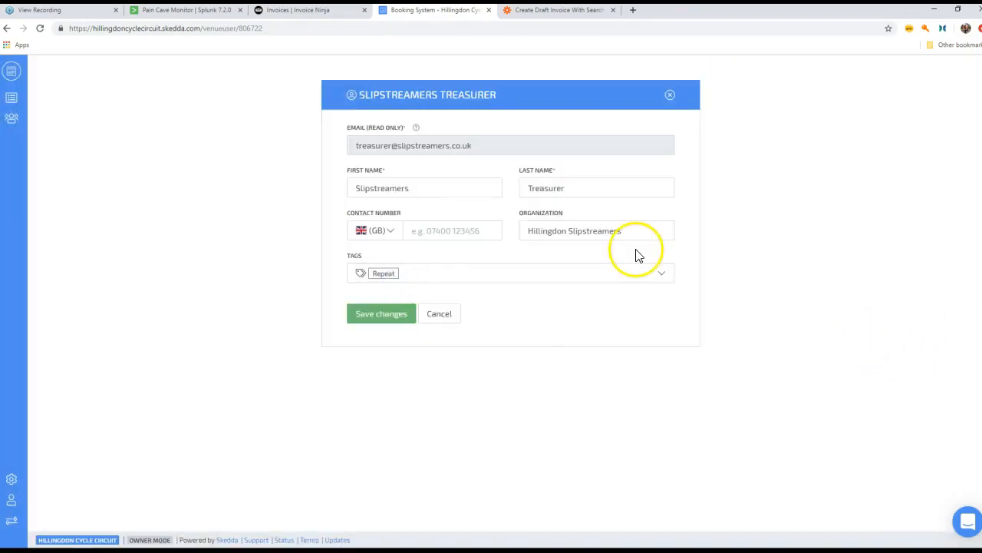
Assign the Community tag to the Hillingdon Slipstreamers user alongside Repeat, save the changes, and check that user's tags in the user list.
click(660, 274)
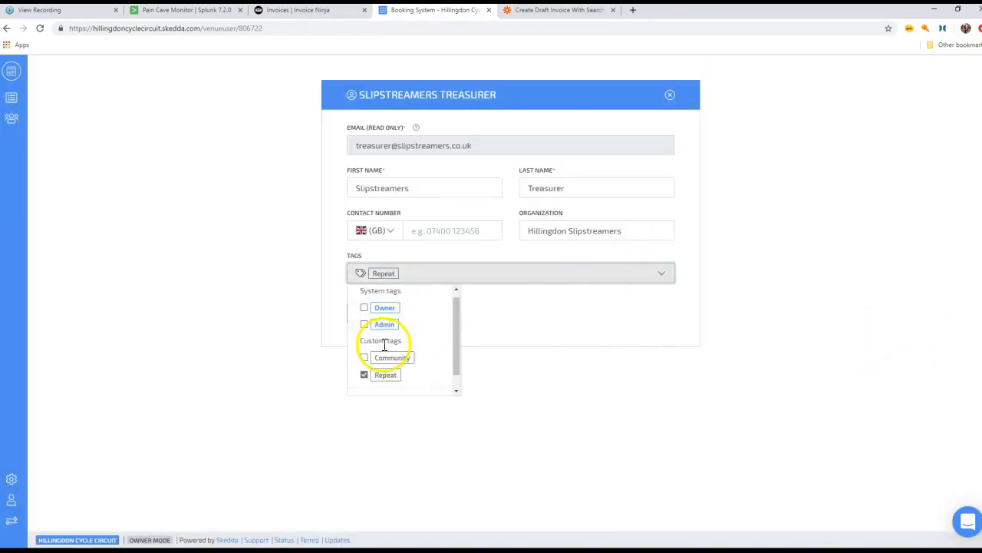
click(363, 357)
click(578, 332)
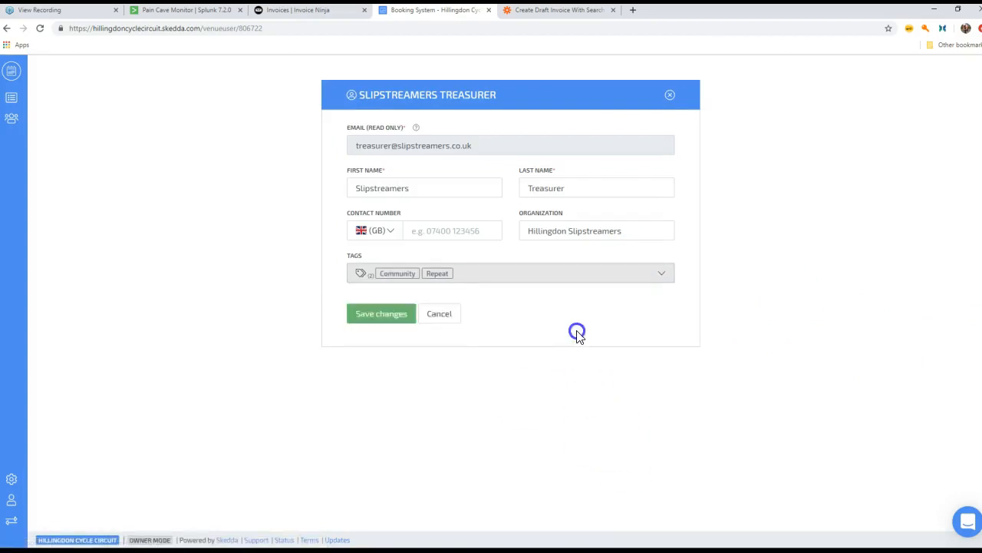
click(370, 315)
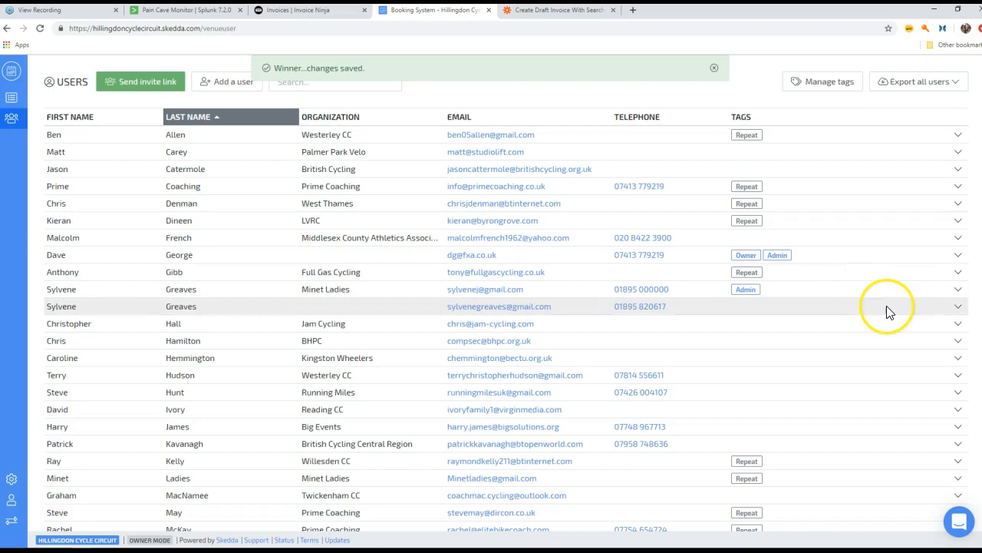
scroll(973, 461, down, 4)
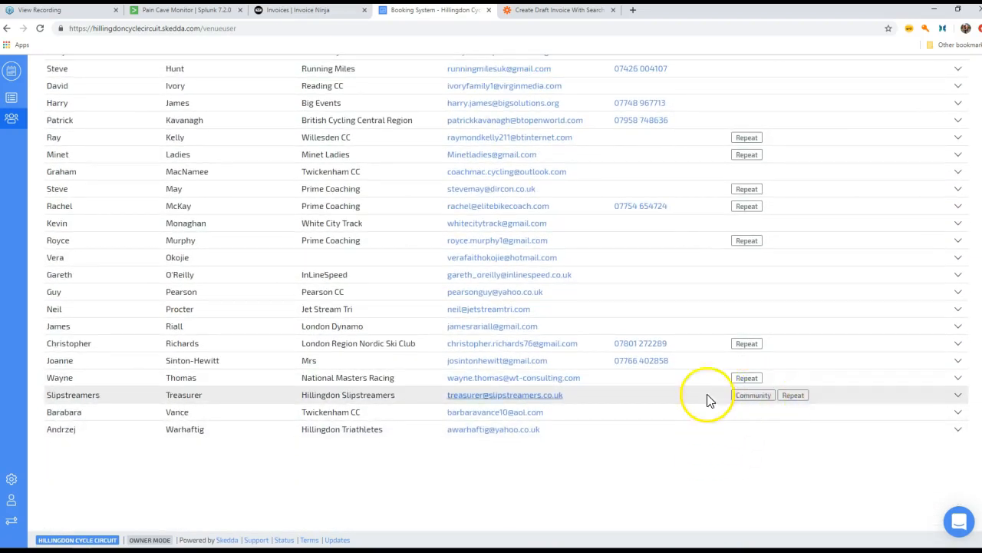
Switch to Zapier, review the draft invoice zap's filter on the Repeat tag, test it against the sample data, and finish editing.
click(526, 16)
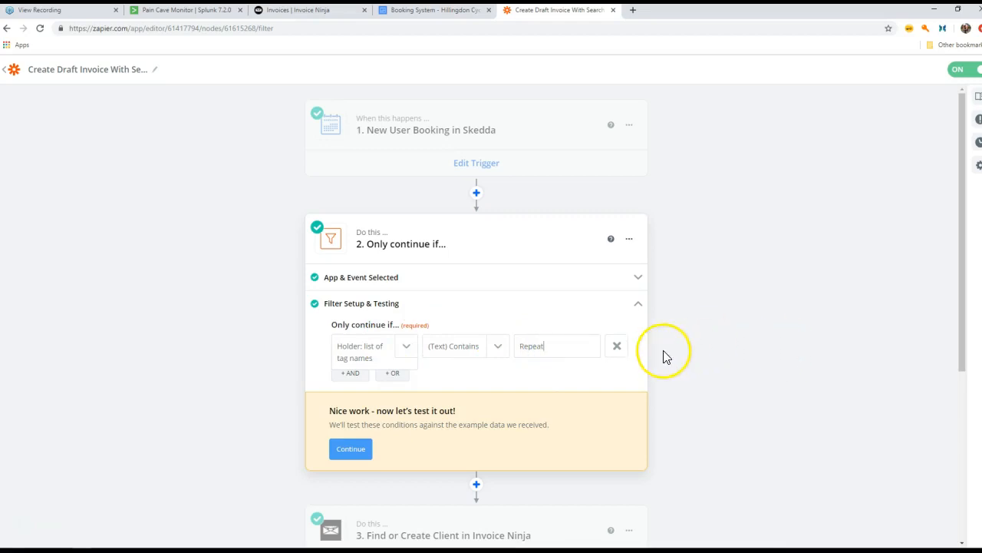
drag(544, 347, 507, 345)
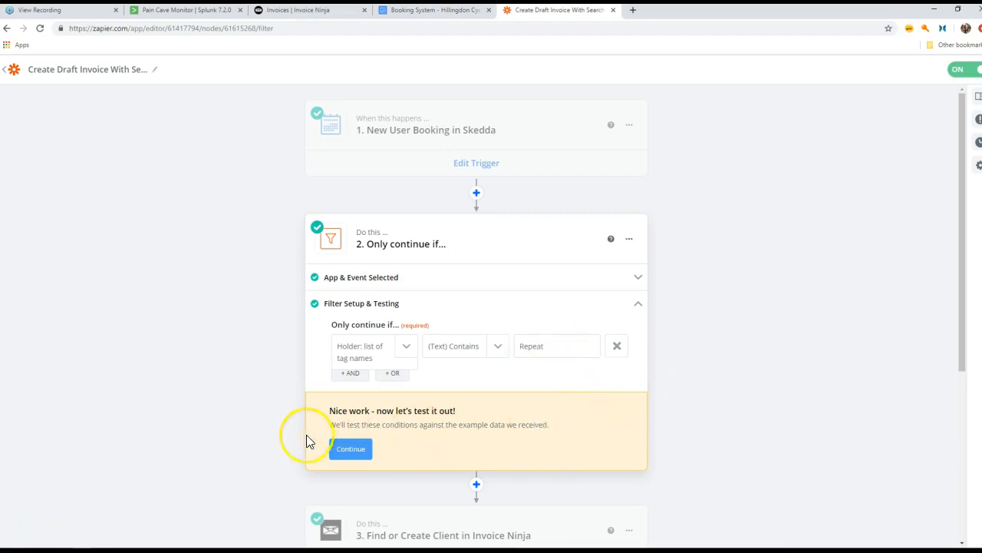
click(349, 448)
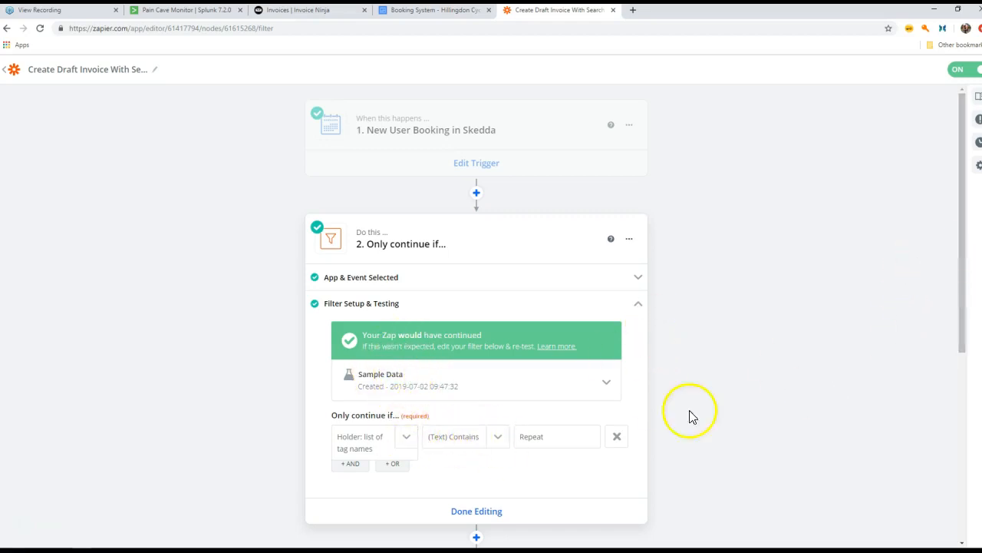
click(493, 510)
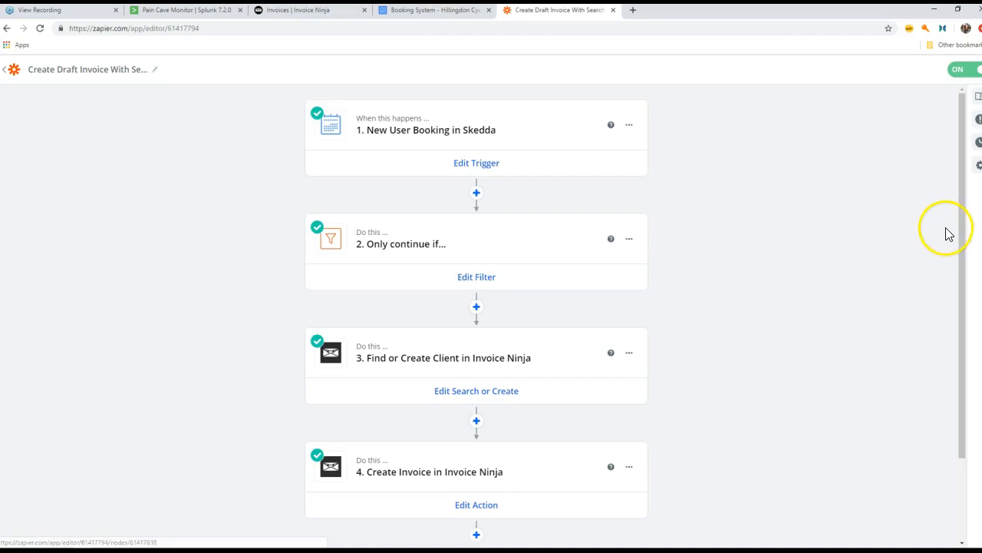
Point out the Find or Create Client step, and expand the invoice customization of the Create Invoice in Invoice Ninja step.
drag(960, 192, 951, 273)
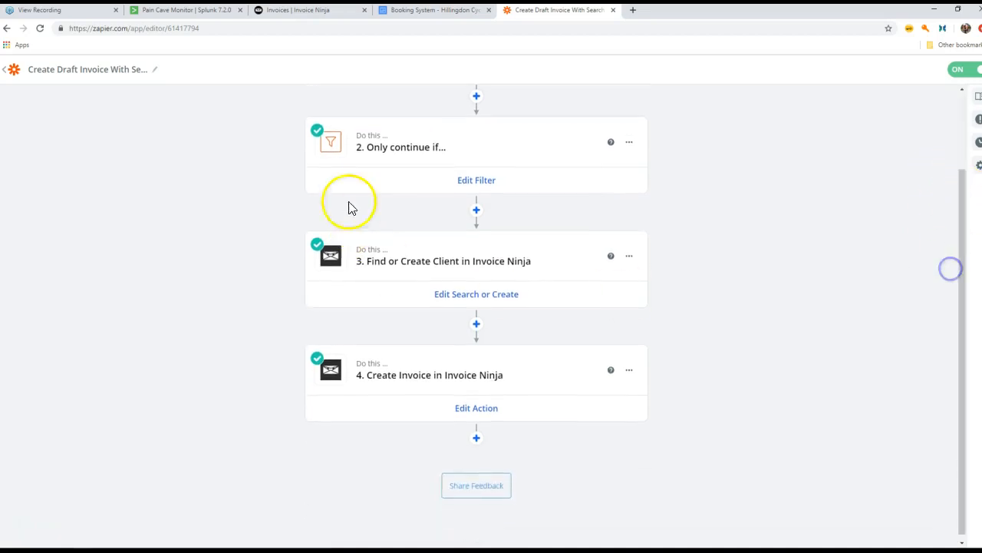
click(428, 266)
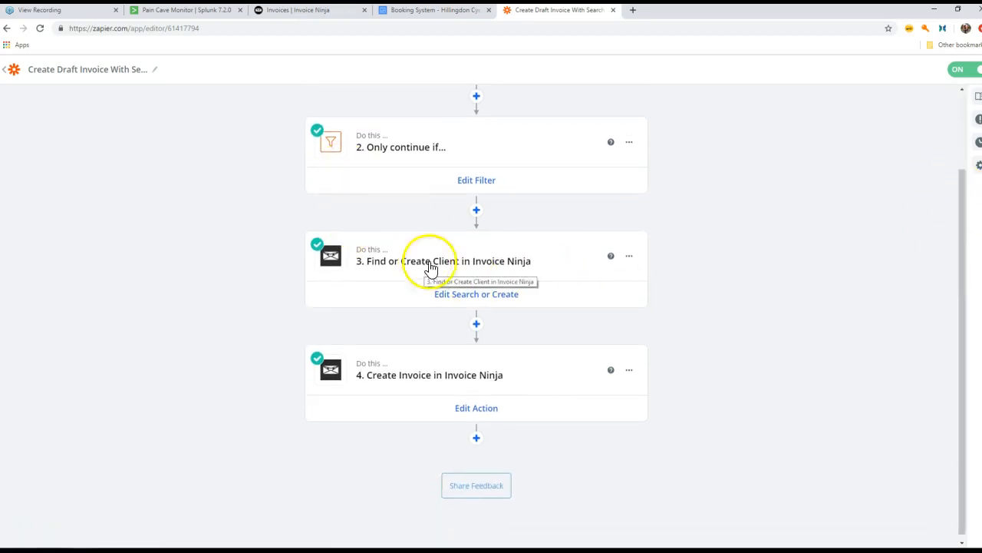
click(465, 297)
click(489, 300)
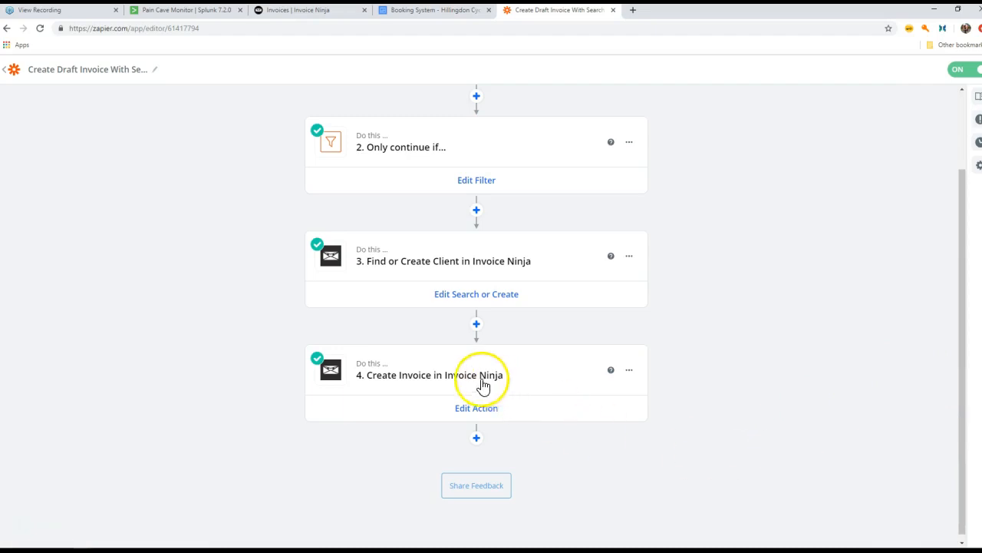
click(474, 410)
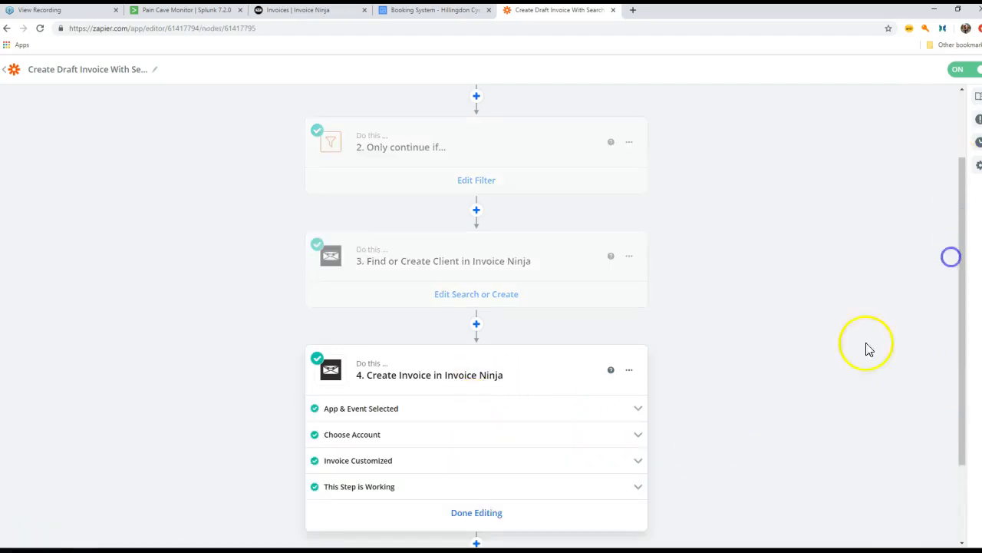
click(637, 463)
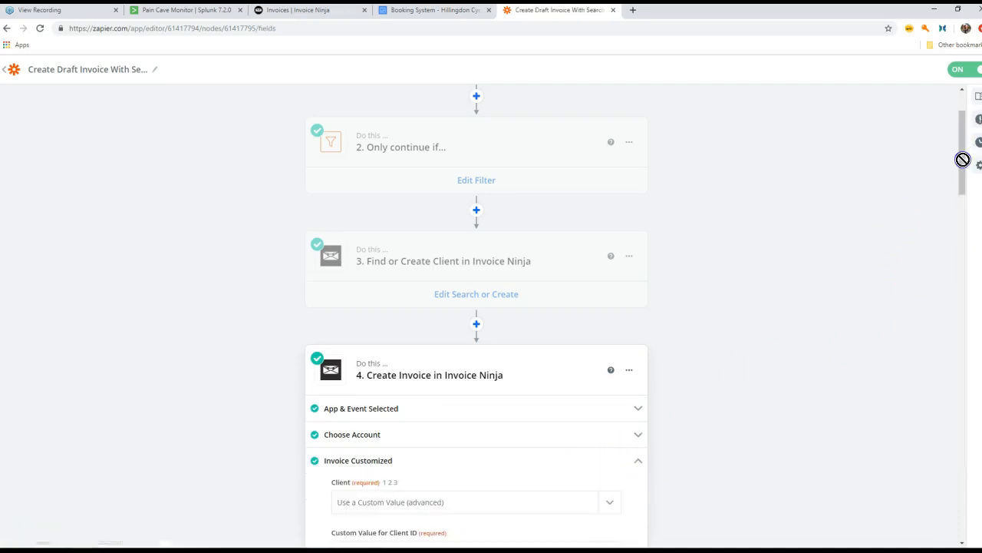
Examine how the Create Invoice step sets the client ID, Email Invoice, Auto-Bill Invoice, Download PDF and Mark Sent options.
drag(965, 166, 959, 221)
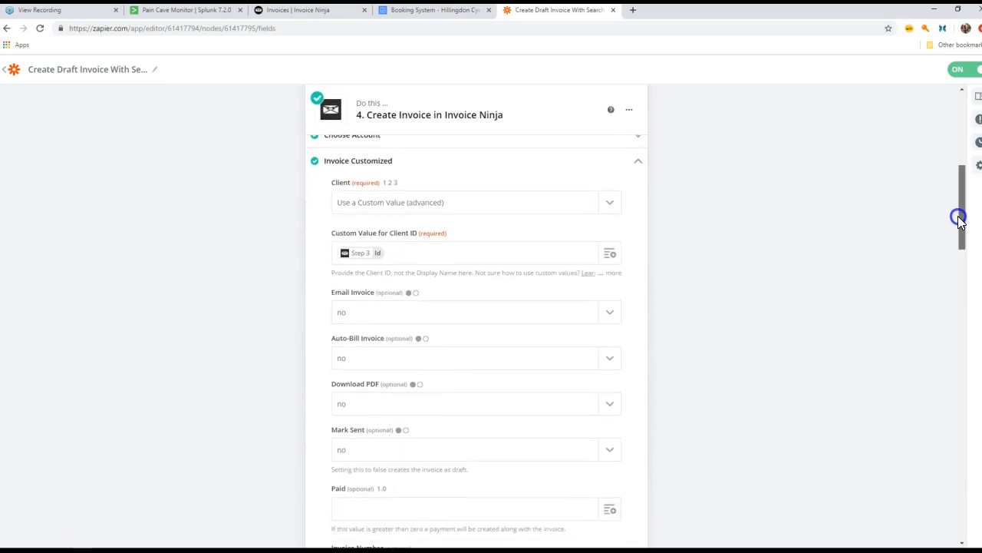
mouse_move(377, 257)
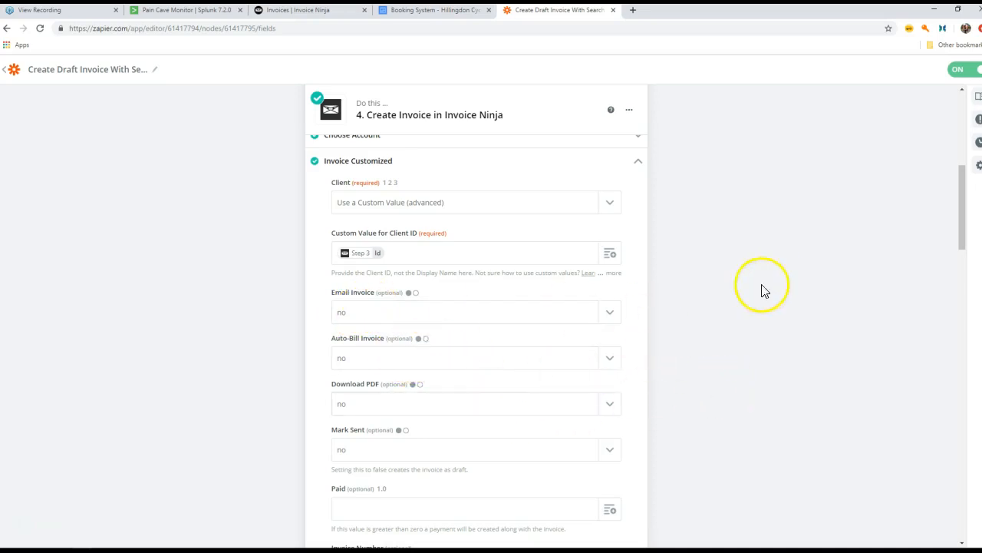
drag(960, 228, 957, 256)
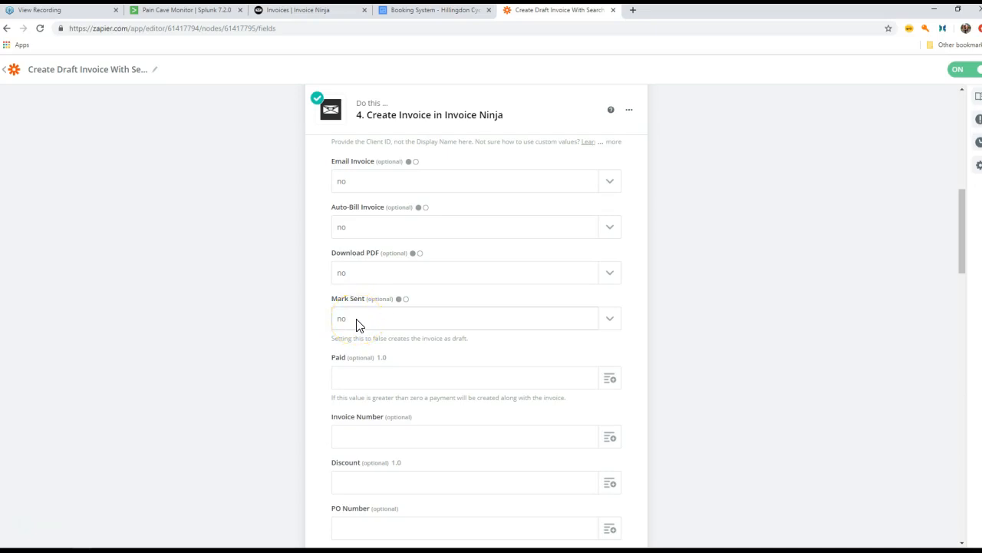
click(413, 327)
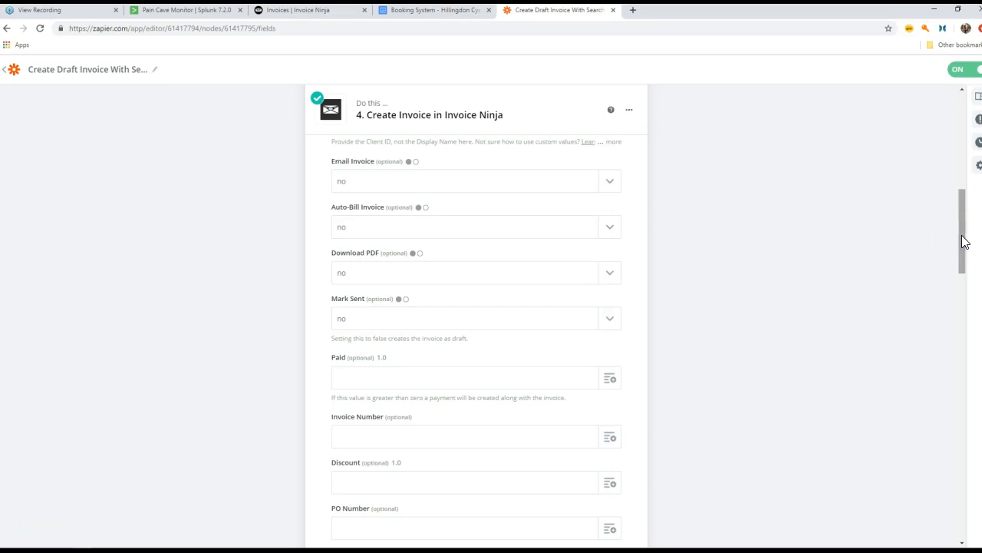
Examine the mappings for invoice date and the invoice items' cost, quantity, product and description, and finish editing the Create Invoice step.
drag(964, 242, 965, 296)
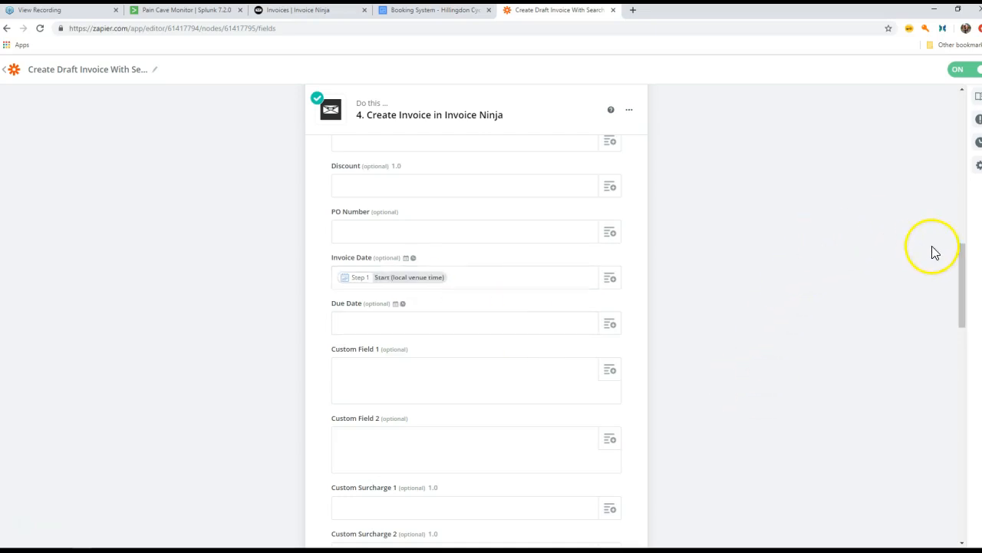
drag(964, 253, 946, 390)
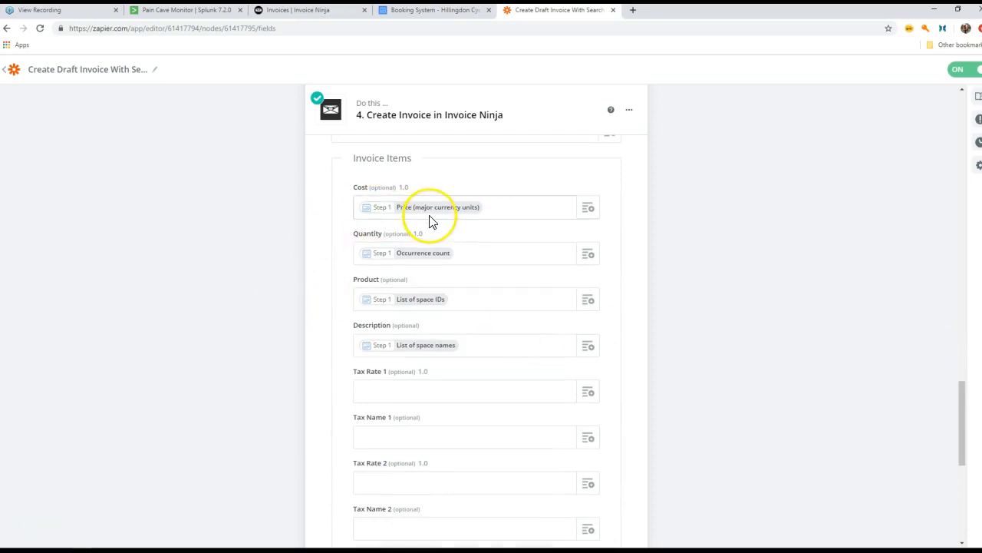
click(443, 259)
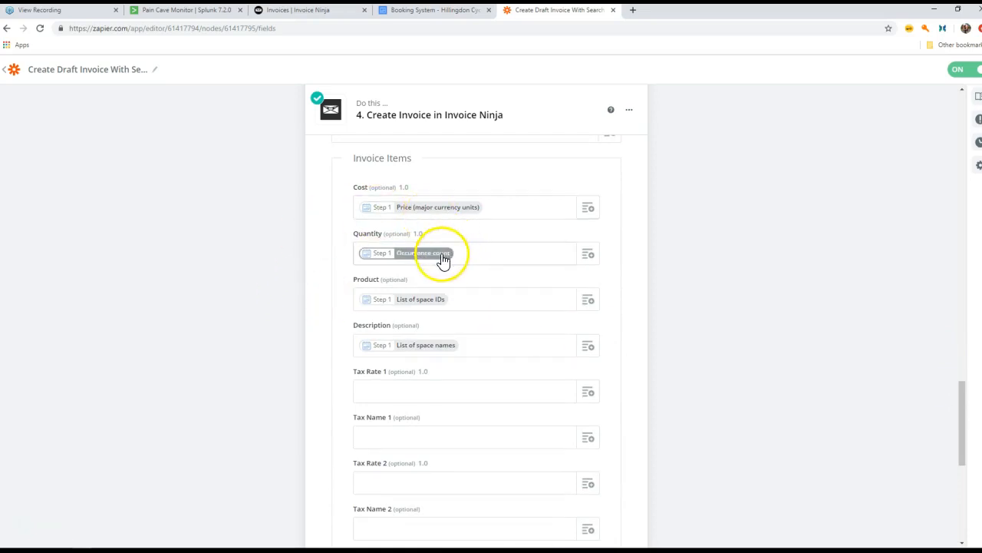
click(421, 307)
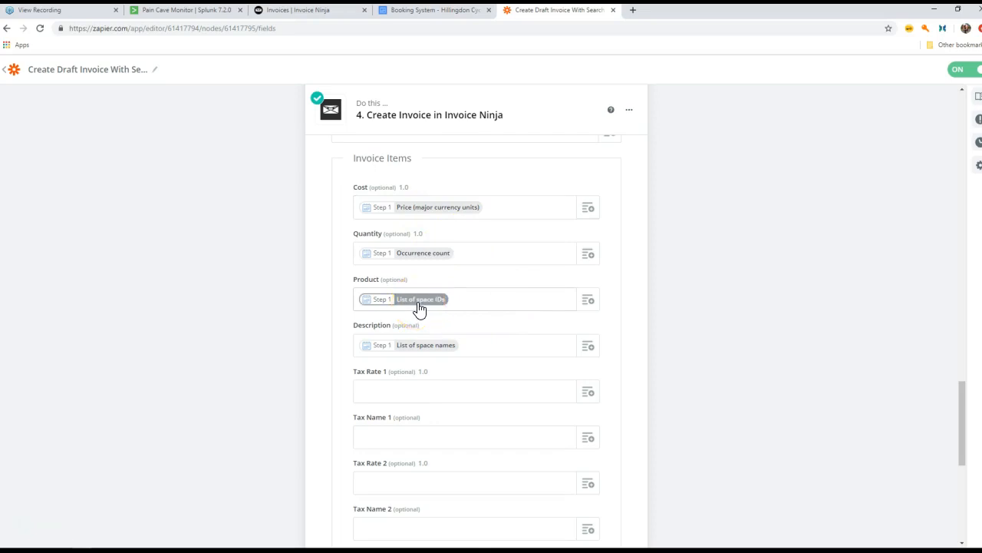
click(432, 346)
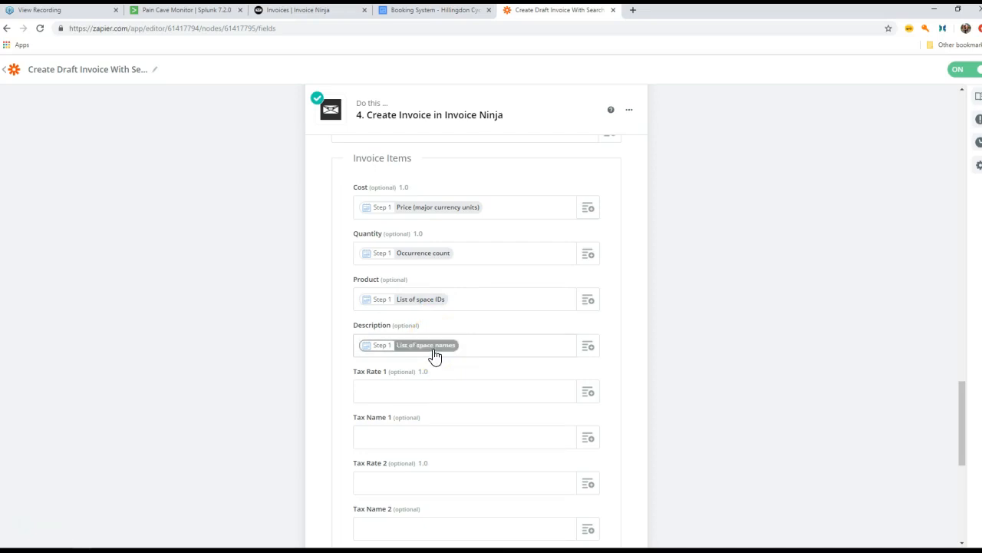
click(487, 346)
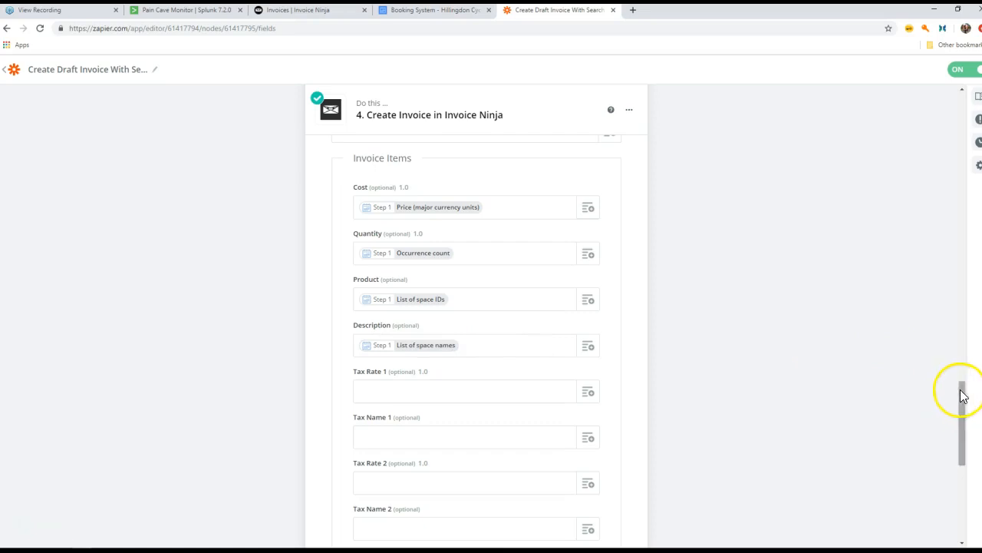
drag(959, 406, 960, 475)
double_click(483, 407)
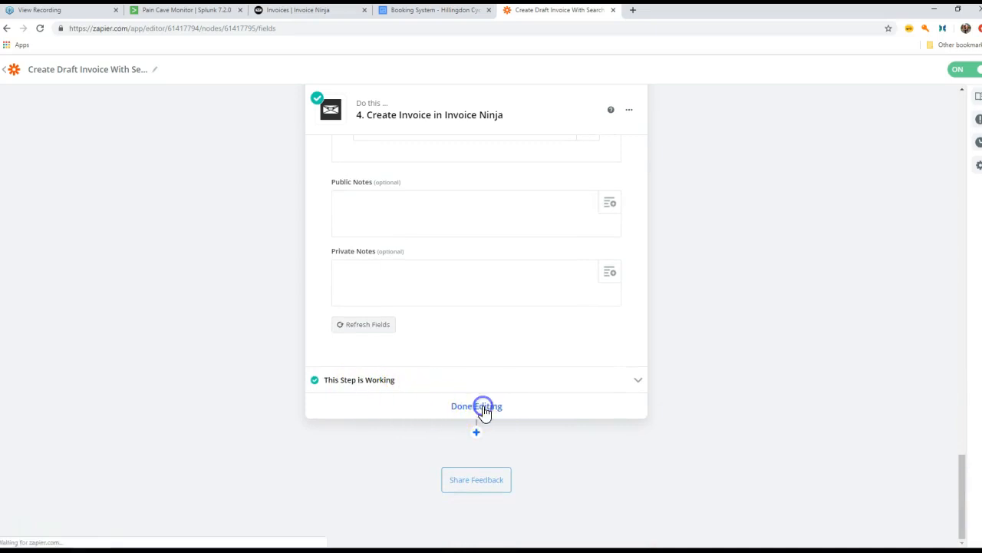
drag(962, 325, 960, 206)
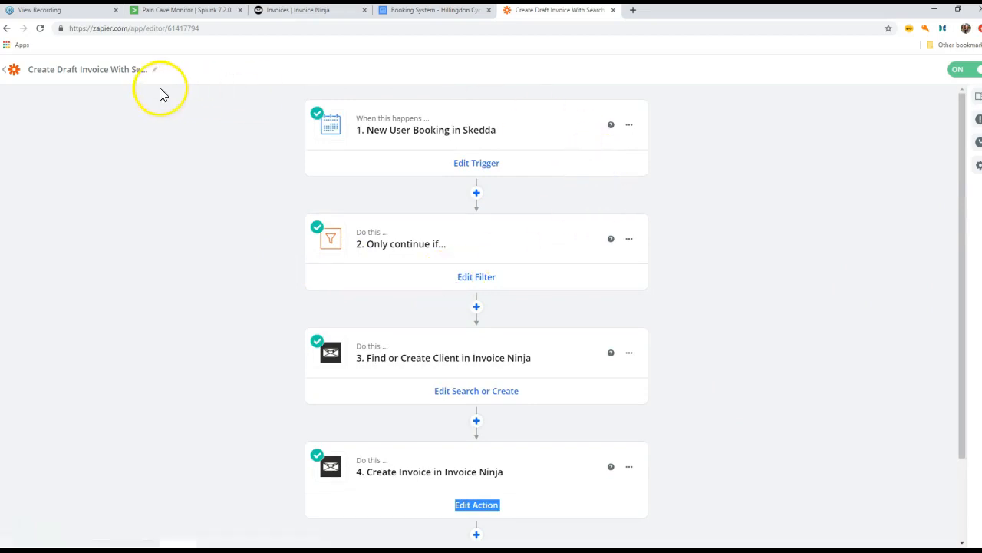
Return to the zap list, open the Create Sent Invoice With Search zap, and show the condition in its filter setup.
click(6, 75)
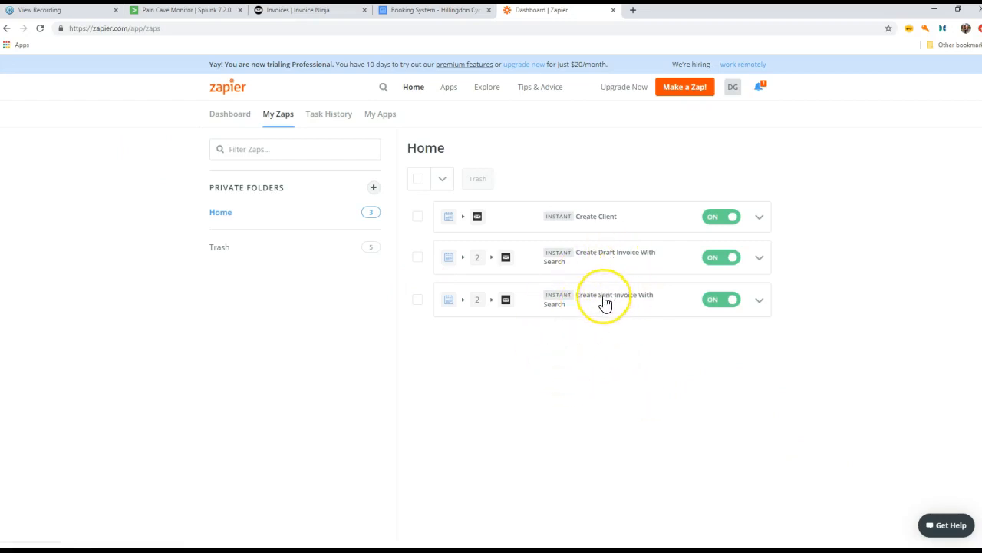
click(604, 301)
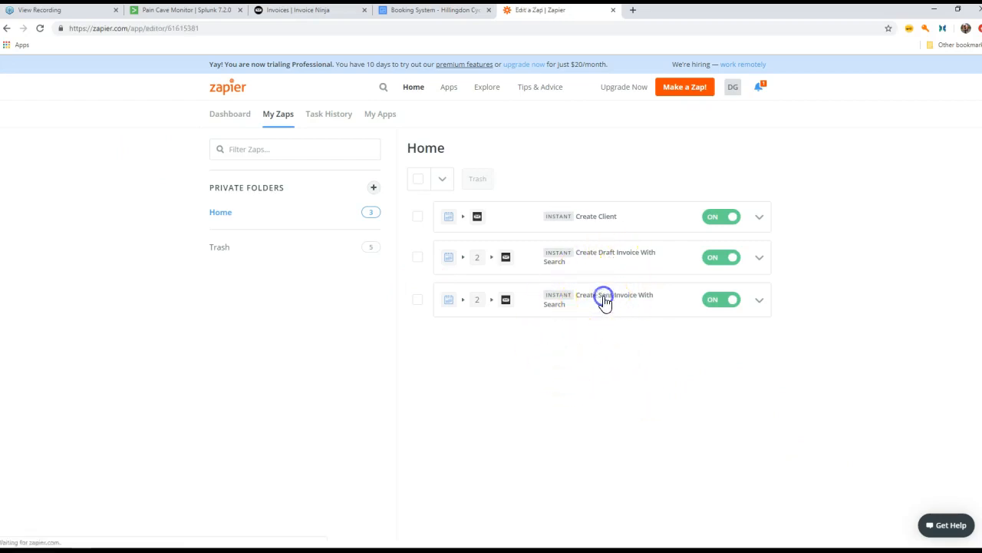
click(473, 281)
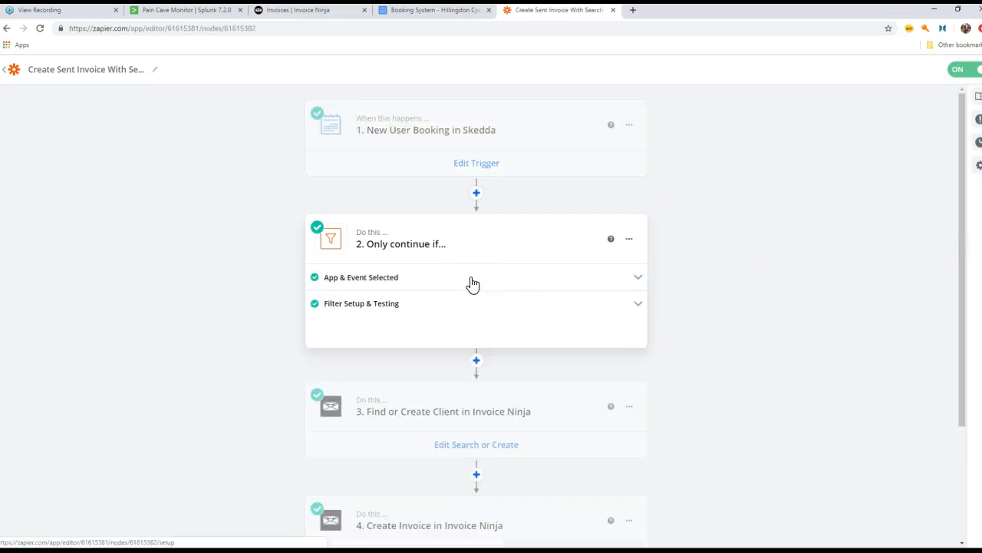
click(481, 307)
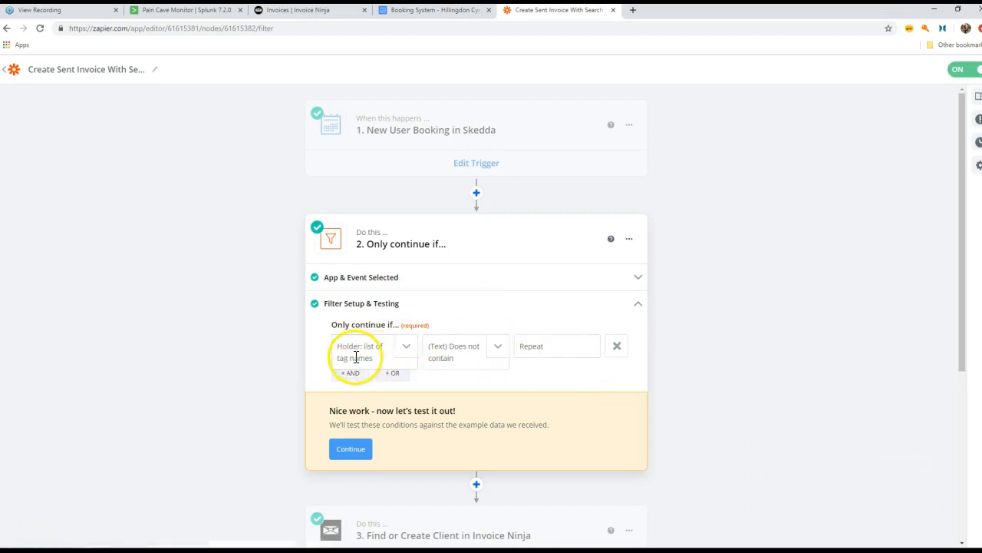
click(542, 347)
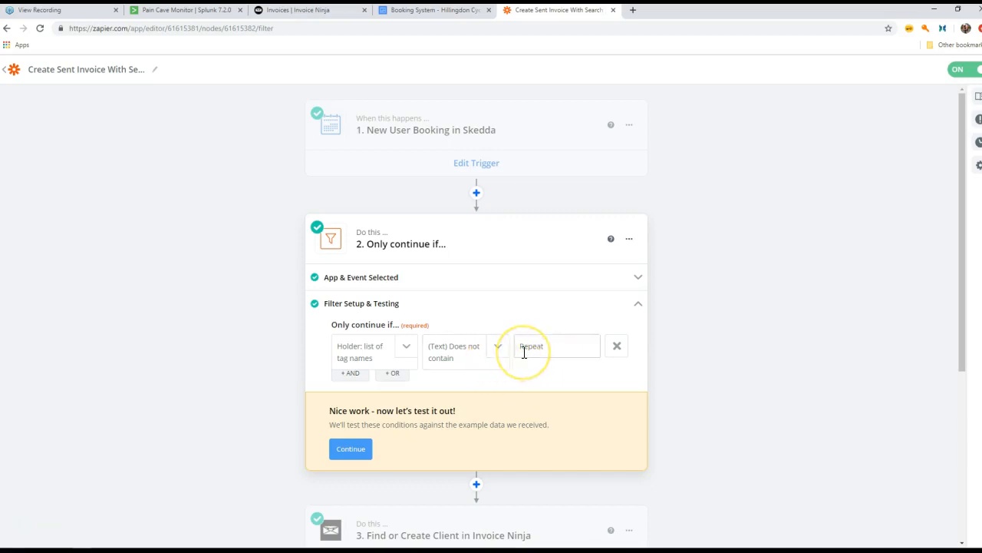
Open the Create Invoice in Invoice Ninja step of the sent-invoice zap and expand its invoice customization.
click(512, 427)
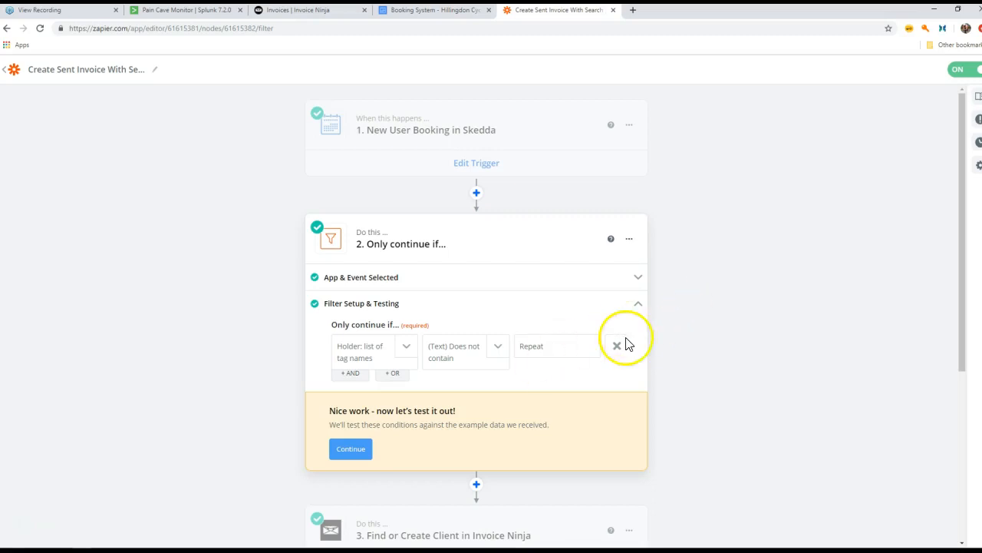
drag(960, 280, 945, 454)
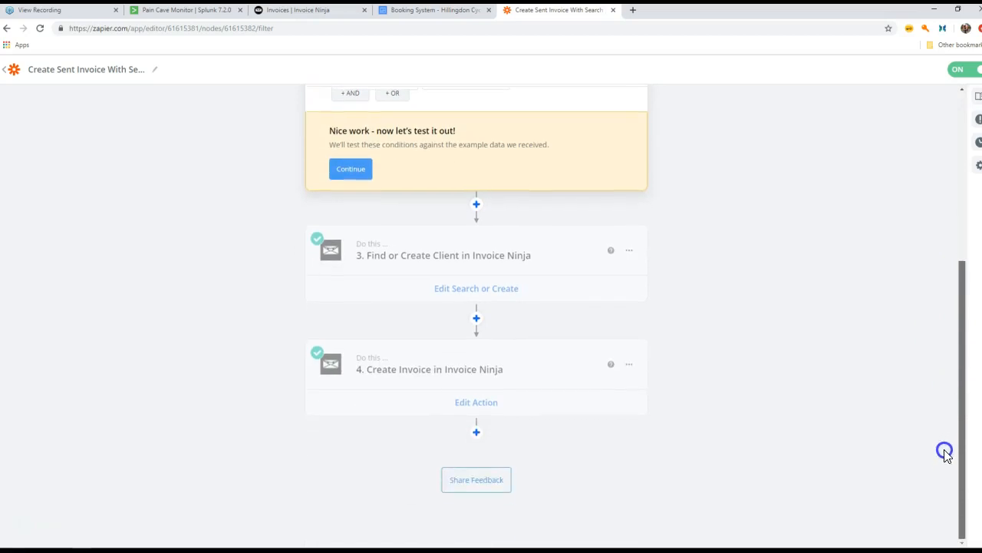
click(476, 431)
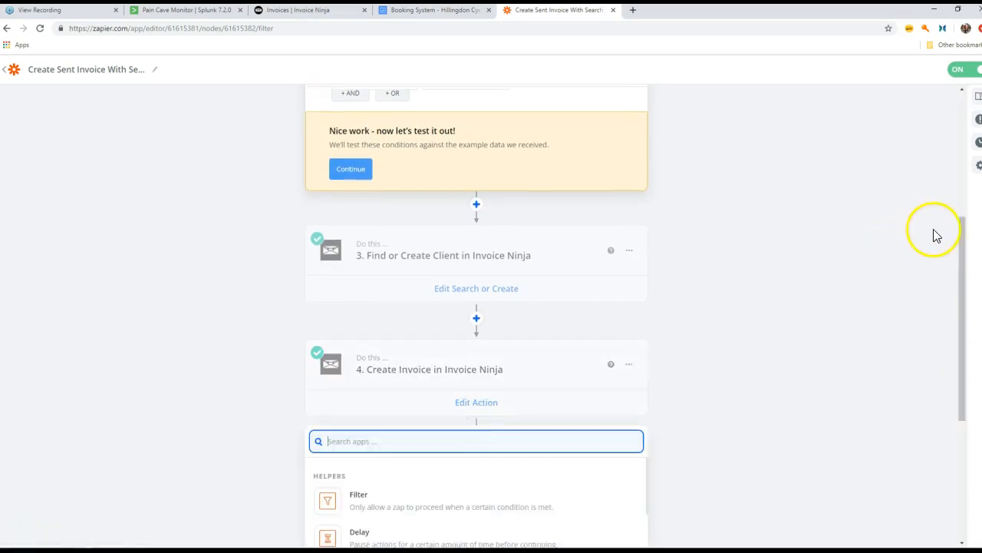
drag(961, 235, 949, 284)
click(482, 281)
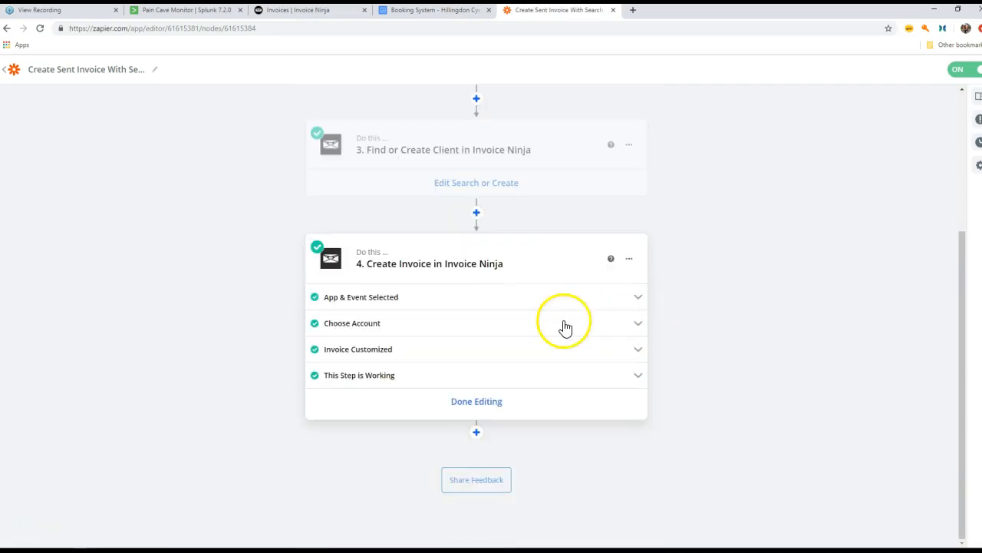
click(474, 349)
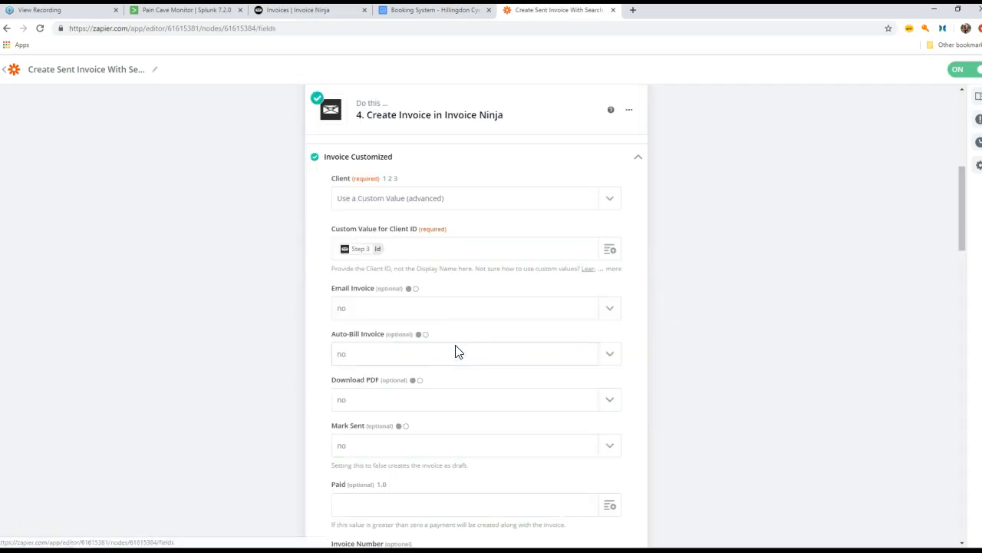
Set the Mark Sent option of the Create Invoice step to yes.
drag(963, 222, 961, 256)
click(607, 287)
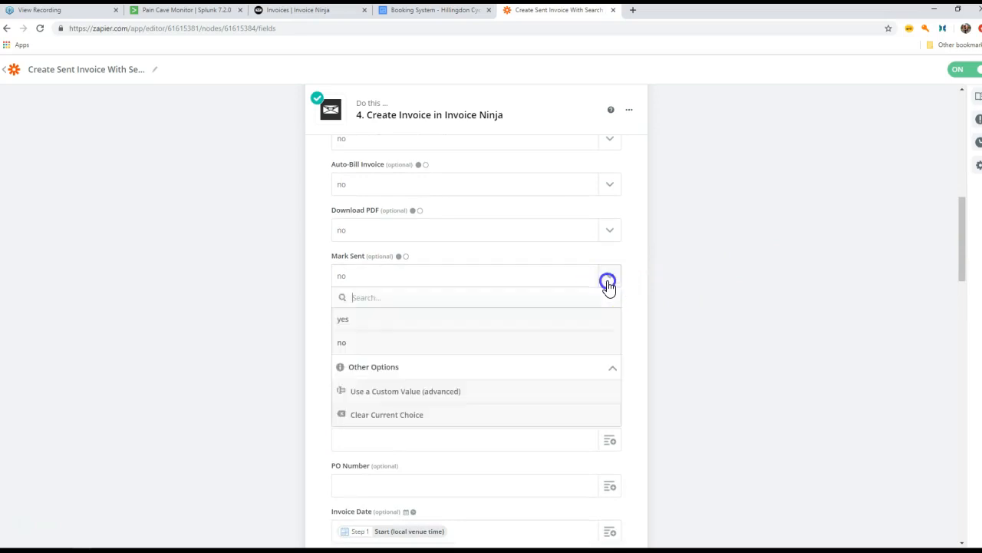
click(362, 326)
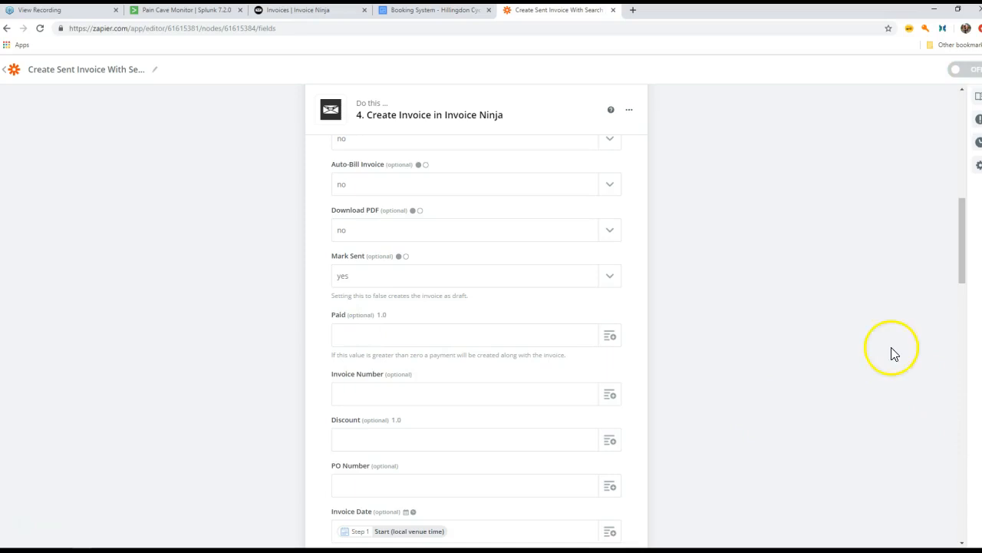
Show the available choices for the Email Invoice option, and close them without choosing one.
mouse_move(967, 260)
mouse_down()
mouse_move(965, 284)
mouse_move(963, 258)
mouse_up()
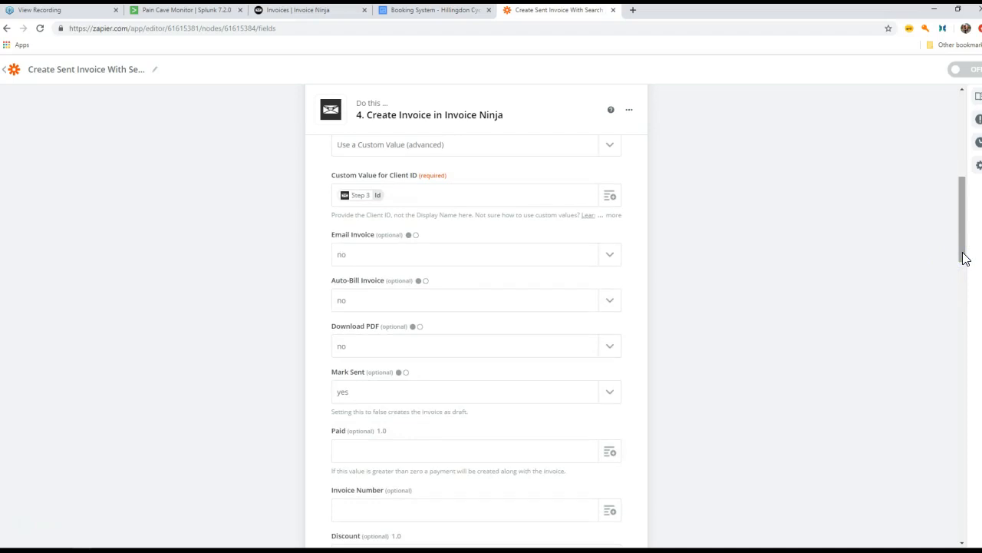
click(610, 259)
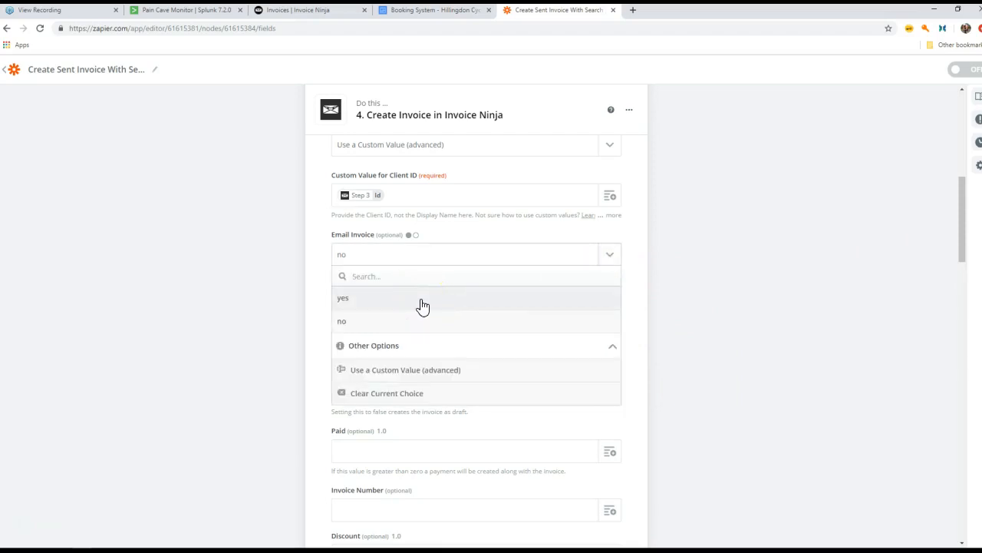
click(737, 293)
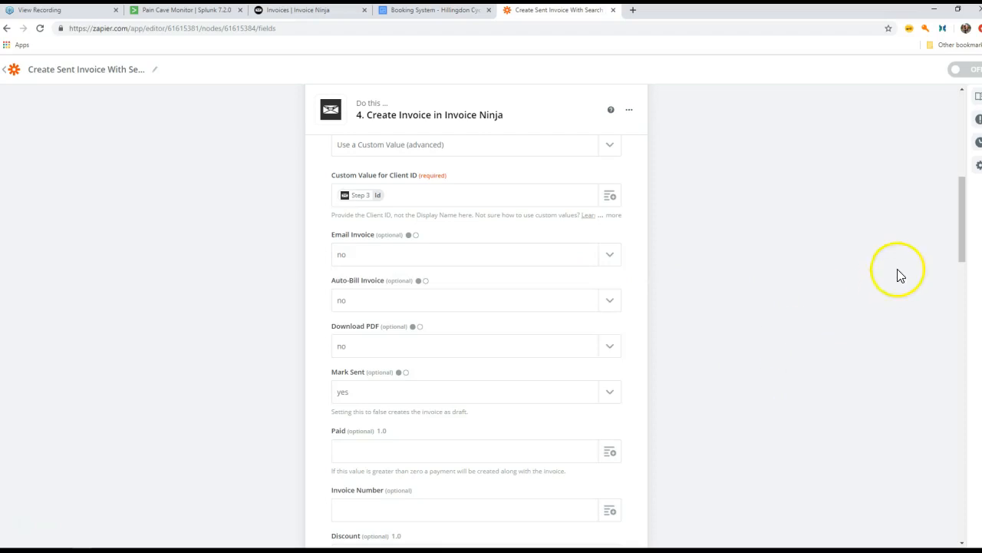
Finish editing the Create Invoice step and turn the zap back on before returning to the zap list.
drag(960, 255, 948, 539)
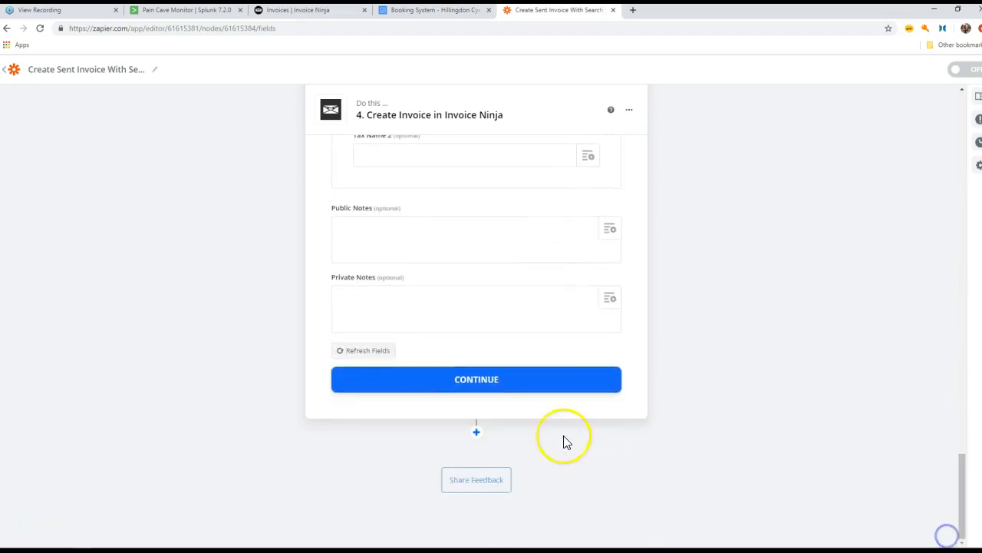
click(519, 384)
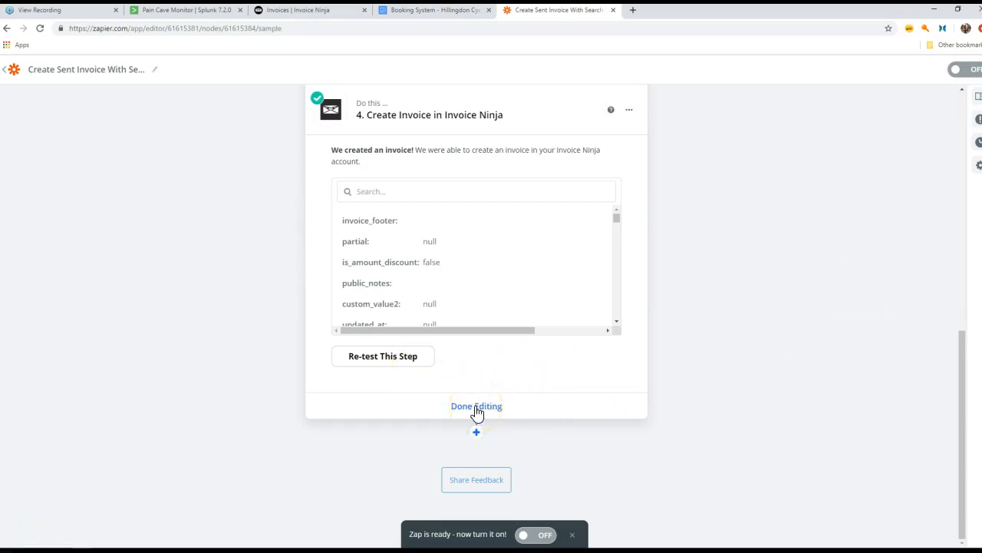
click(476, 408)
click(959, 72)
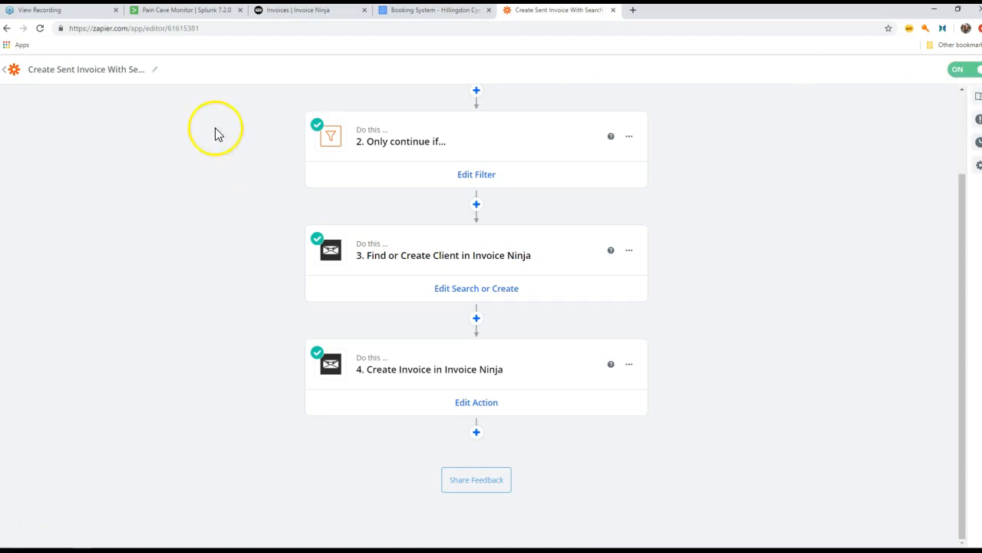
click(6, 80)
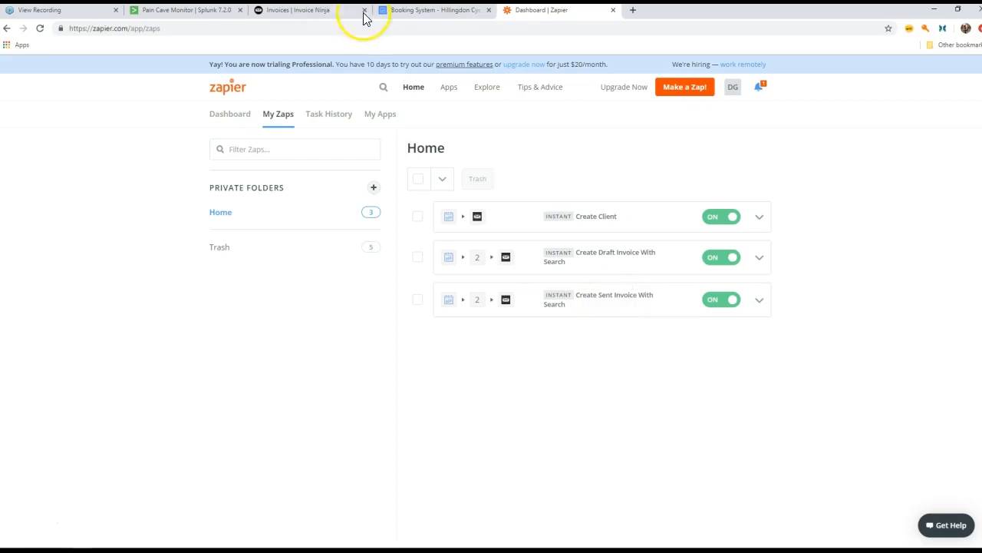
Switch to Invoice Ninja and open the statement of the Slipstreamers client from the first listed invoice.
click(318, 14)
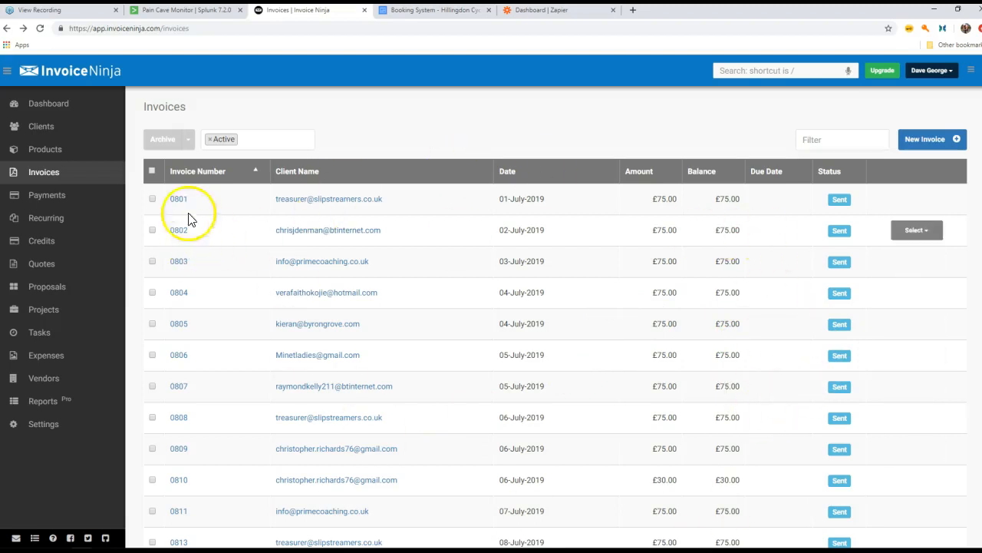
click(336, 201)
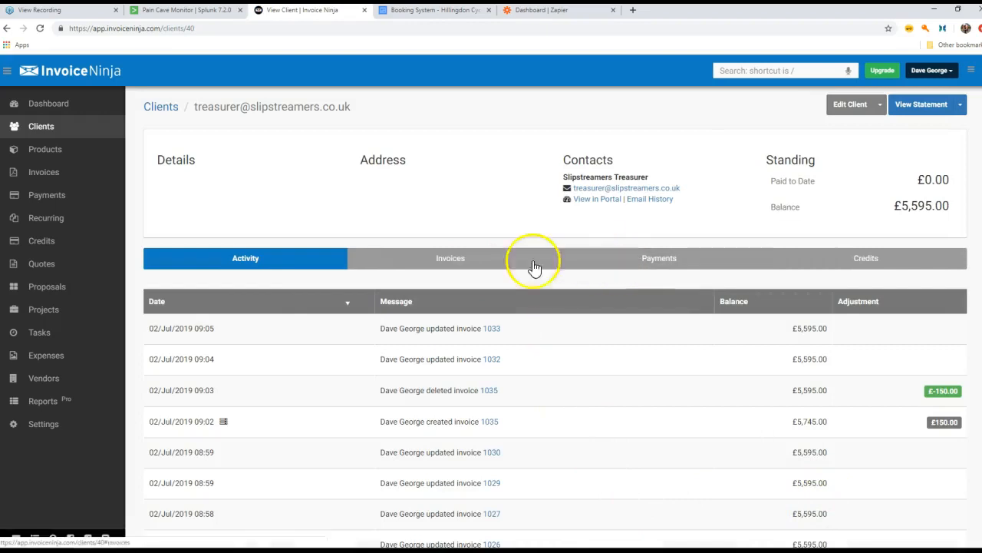
click(960, 105)
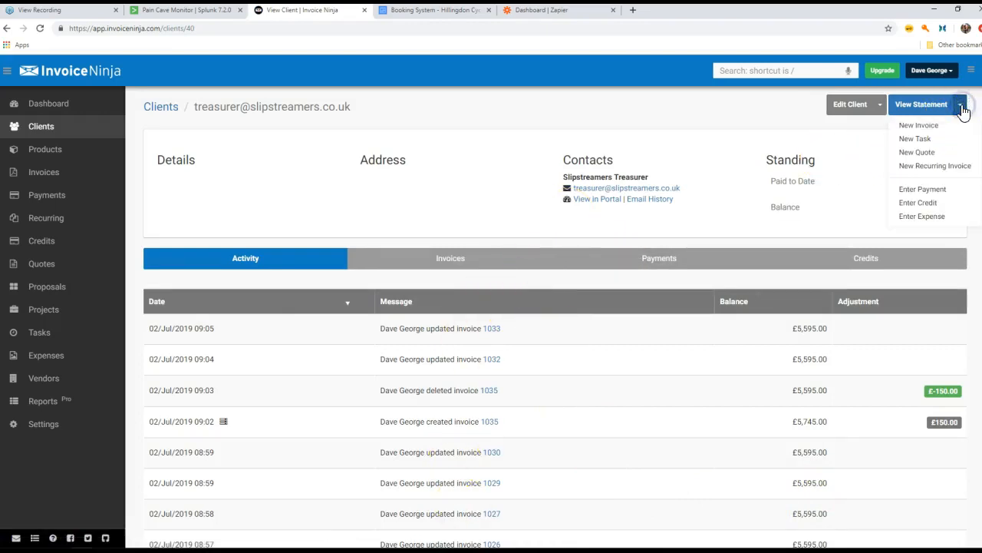
click(914, 107)
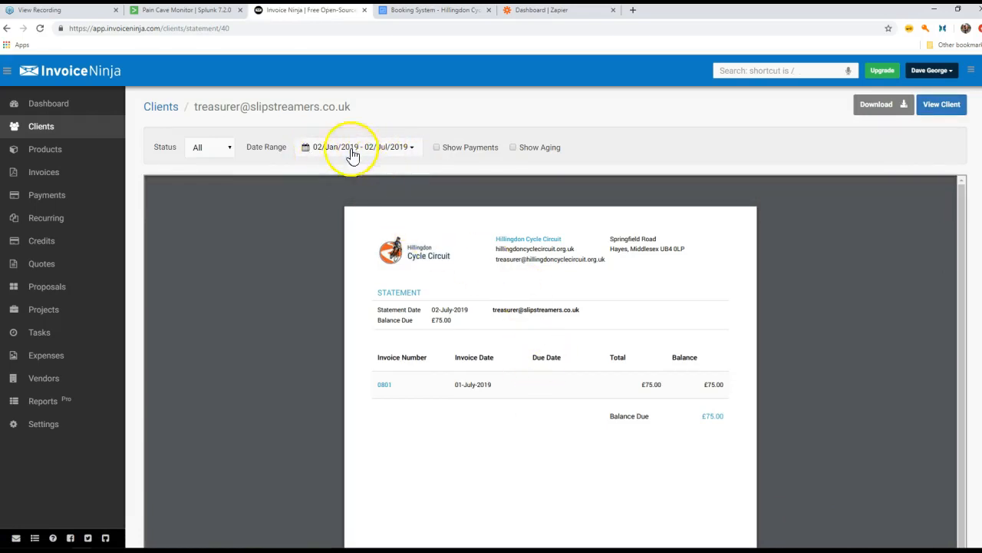
Set the statement's date range to 01/Jan/2019 - 31/Jul/2019 and apply it.
click(411, 149)
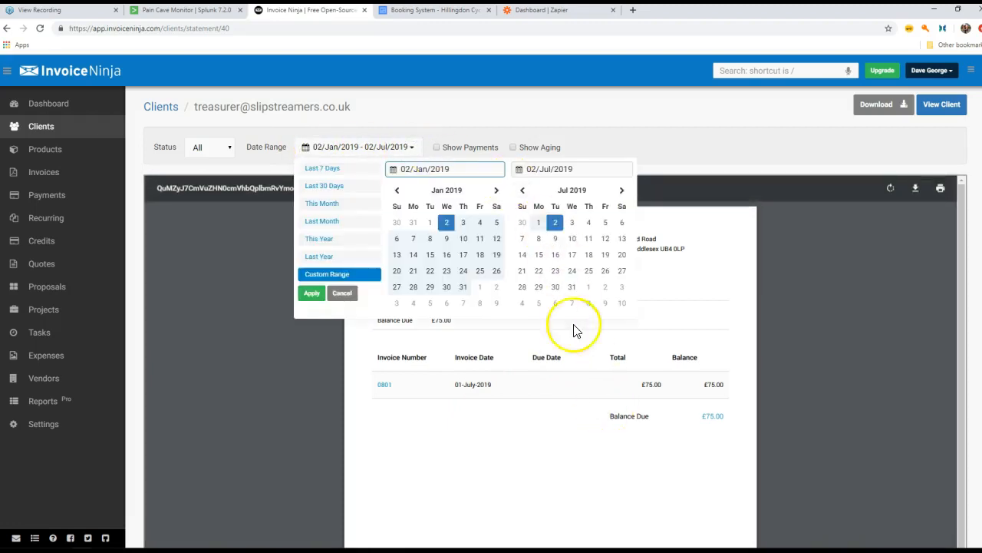
click(538, 225)
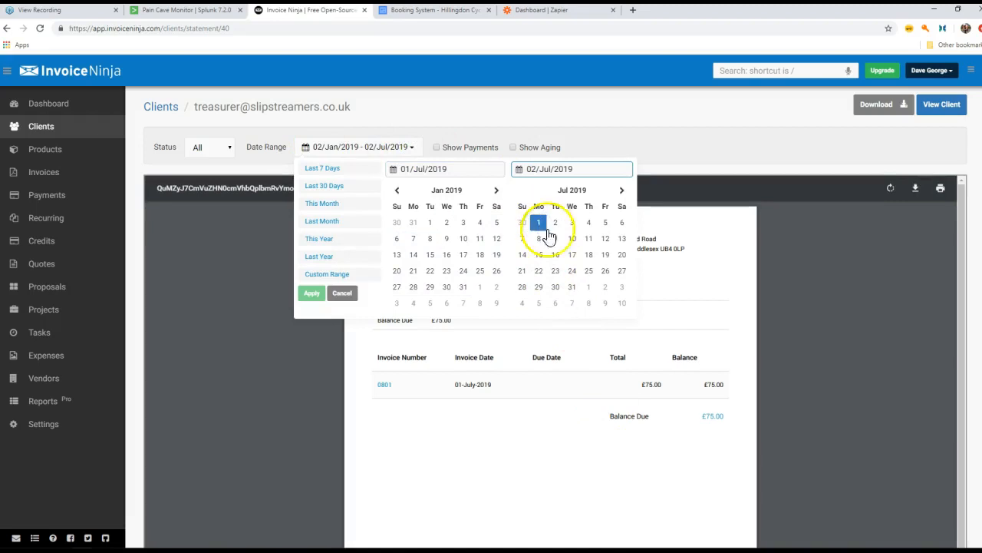
click(430, 224)
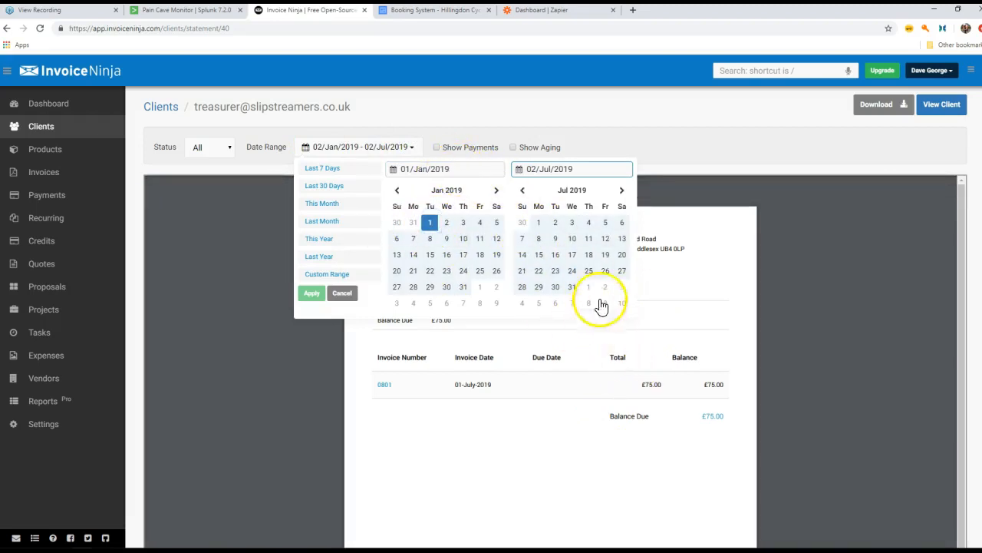
click(573, 290)
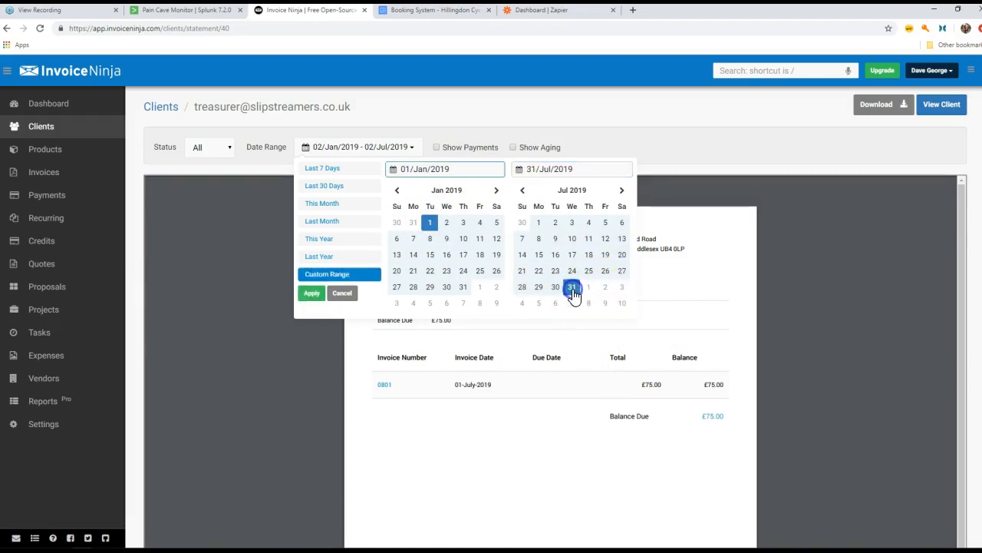
click(310, 292)
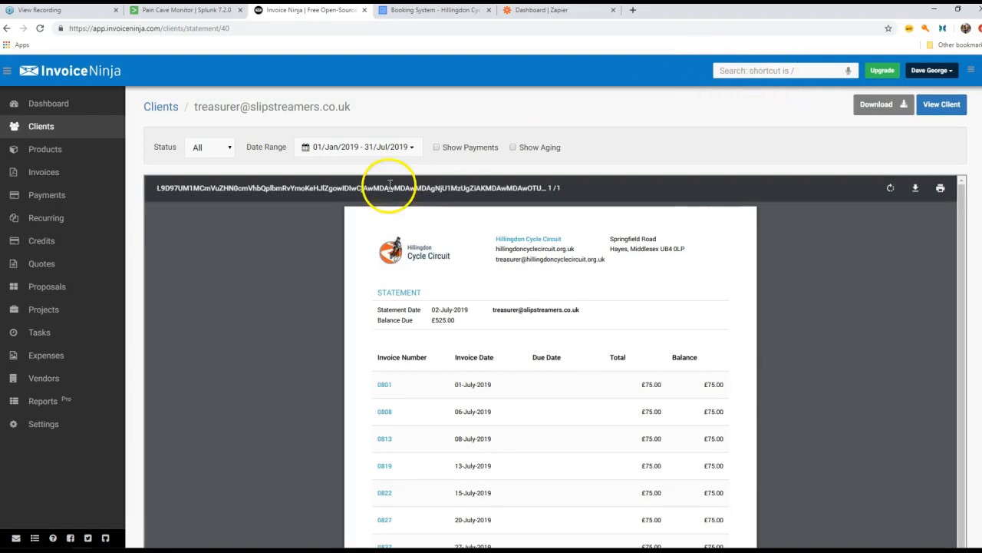
Examine the invoices and balance due on the Slipstreamers statement, and point out the options for saving or printing it.
drag(965, 190, 959, 247)
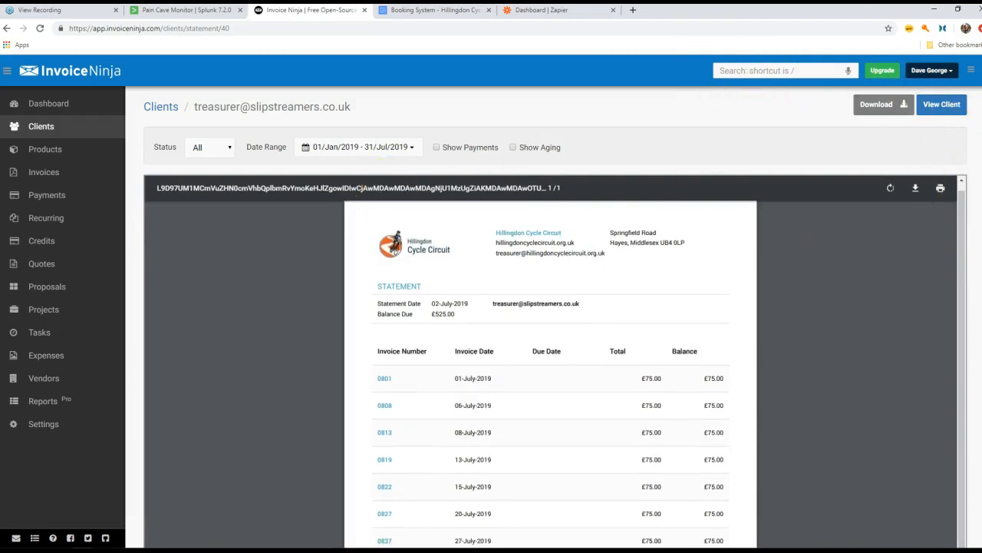
scroll(550, 345, down, 4)
scroll(550, 345, up, 2)
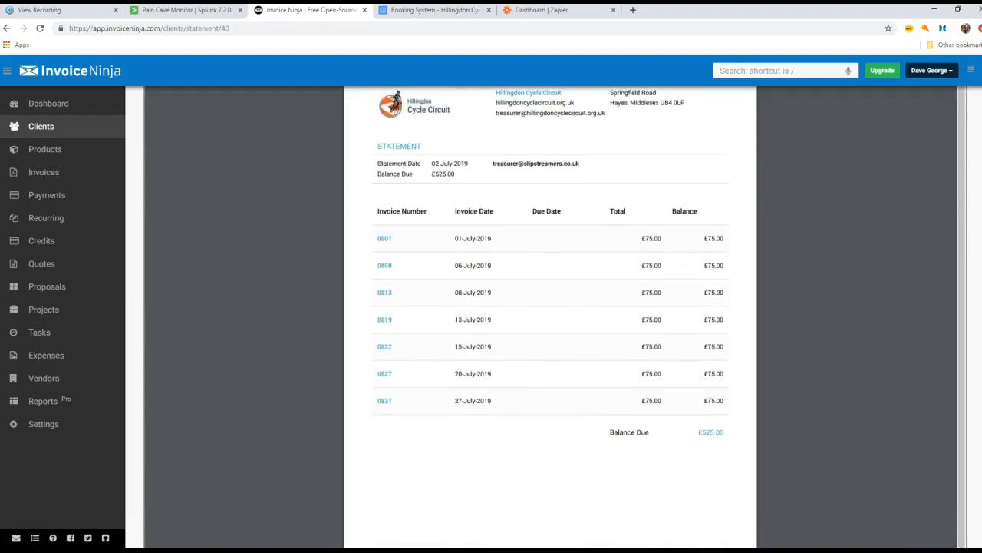
scroll(550, 345, up, 2)
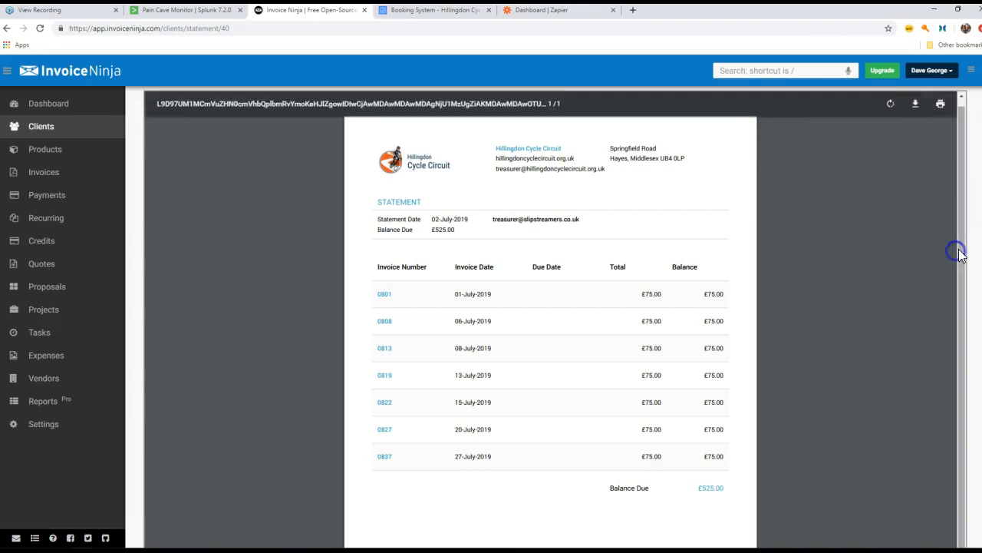
scroll(974, 328, down, 5)
scroll(975, 328, up, 2)
scroll(975, 328, down, 2)
scroll(550, 307, up, 5)
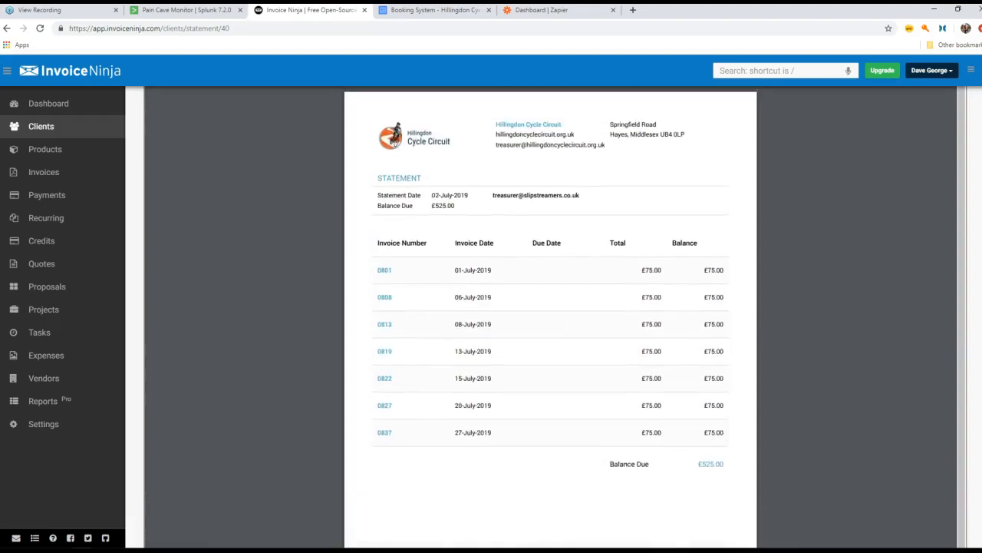
scroll(556, 323, down, 1)
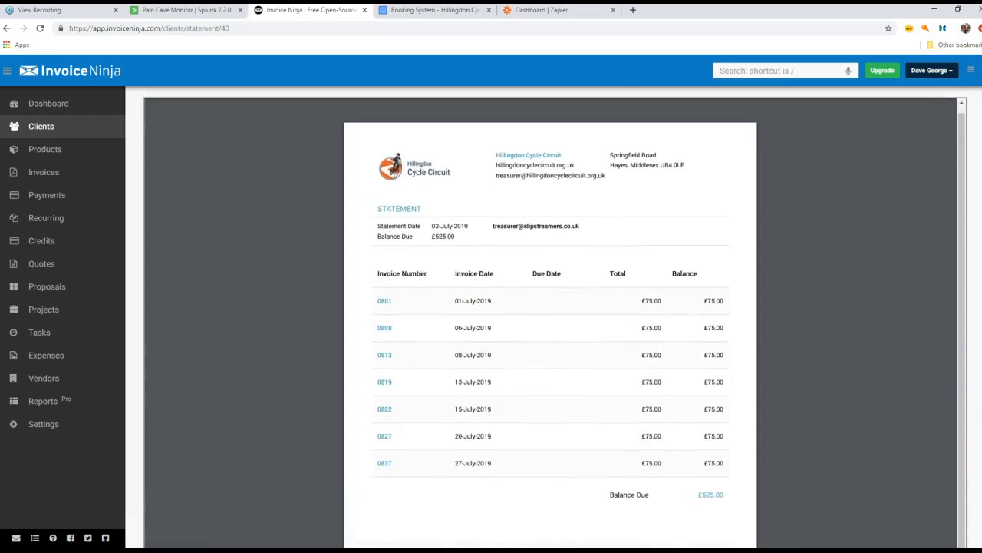
scroll(635, 189, down, 3)
scroll(636, 189, up, 3)
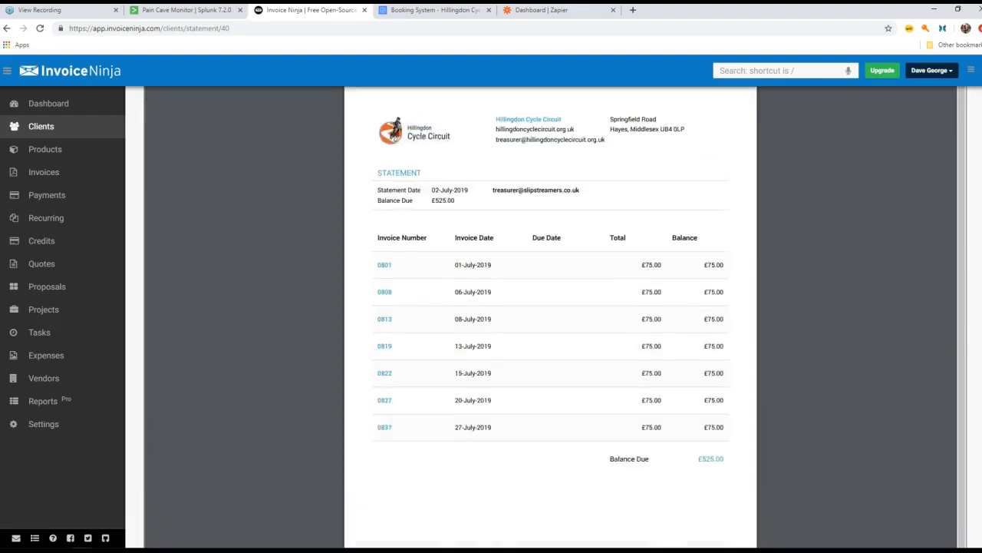
right_click(636, 189)
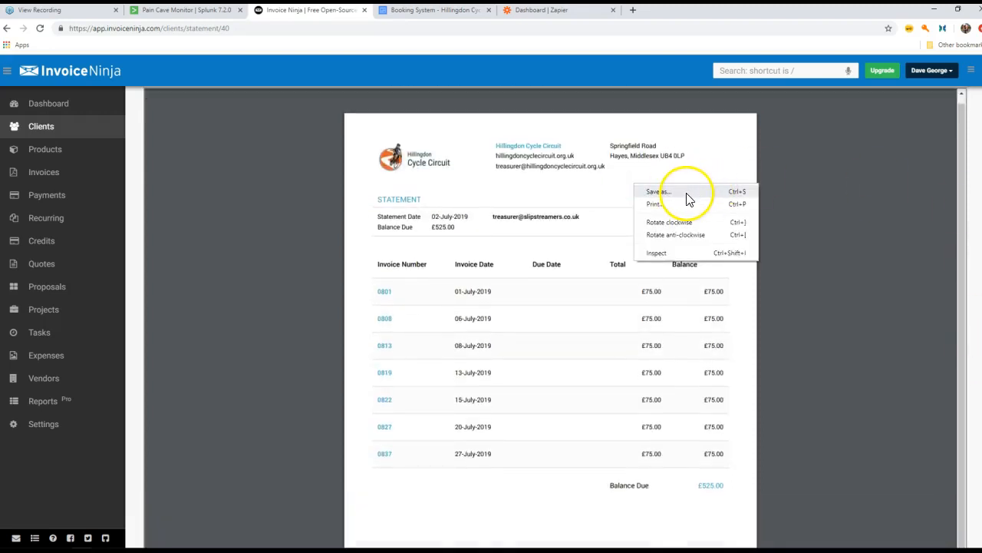
click(838, 234)
mouse_move(899, 33)
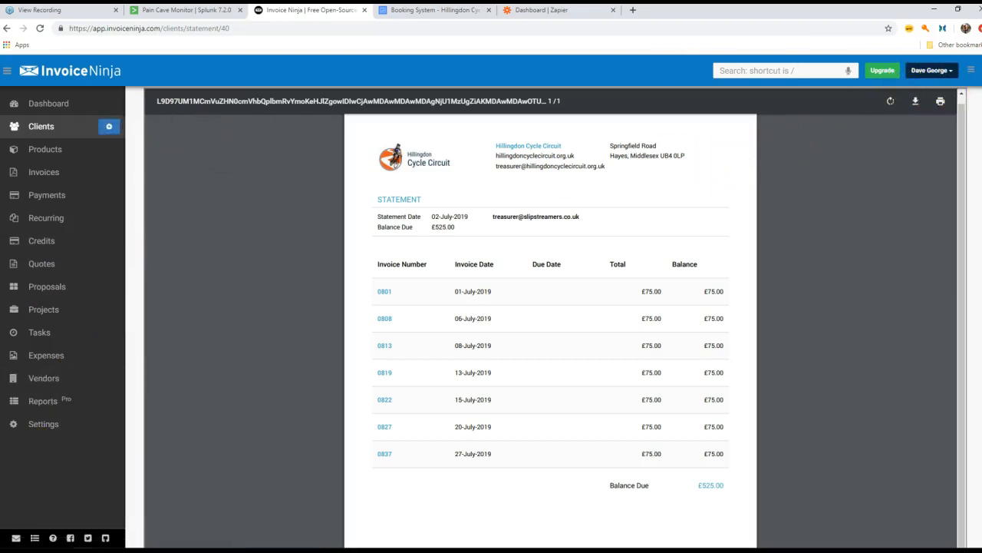
Open the Invoice Ninja dashboard and point out its activity list and recent payments.
click(31, 104)
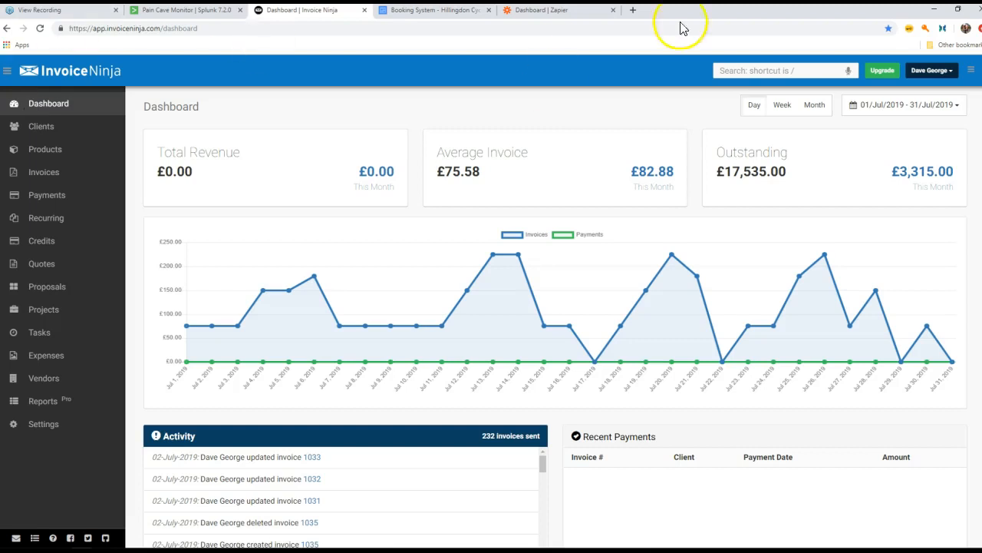
mouse_move(541, 464)
mouse_down()
mouse_move(542, 533)
mouse_move(540, 457)
mouse_up()
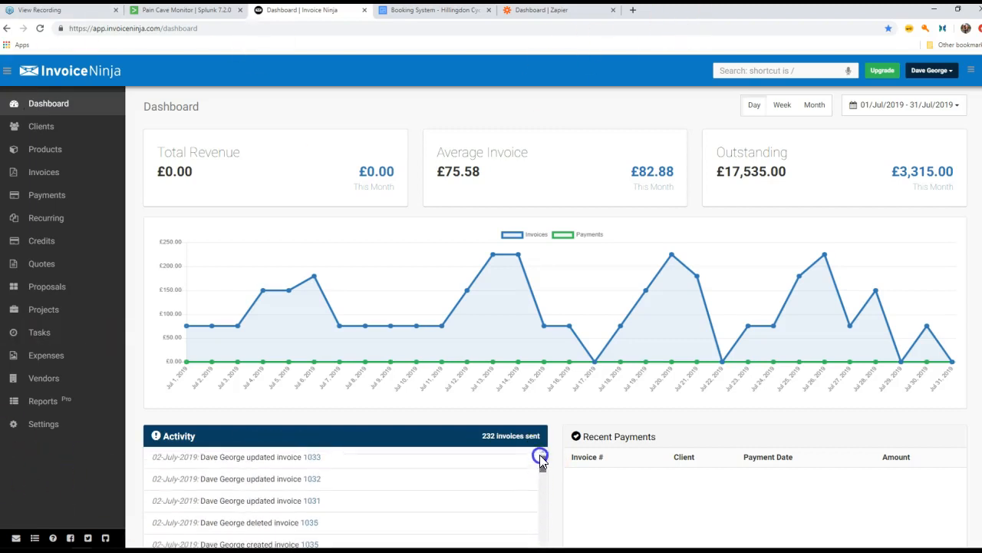
click(728, 439)
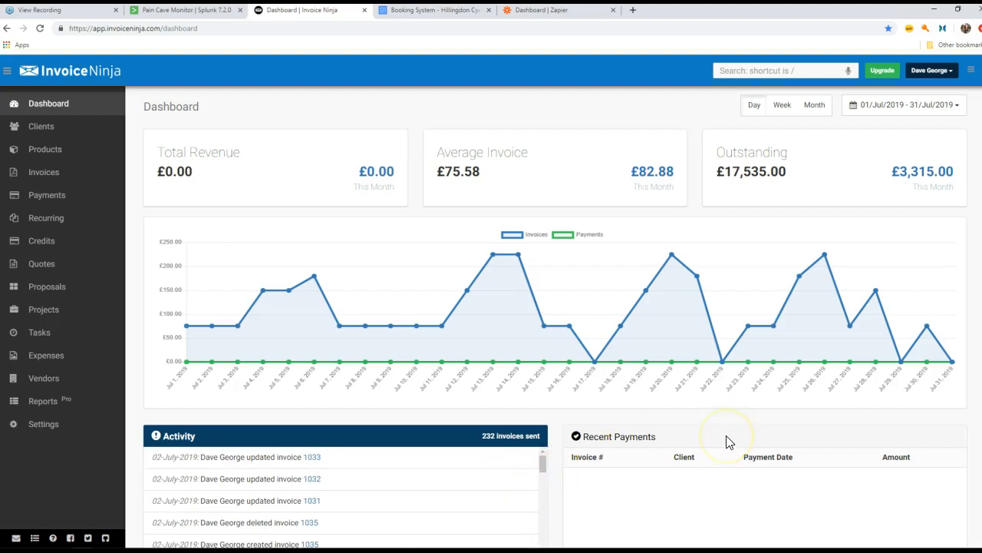